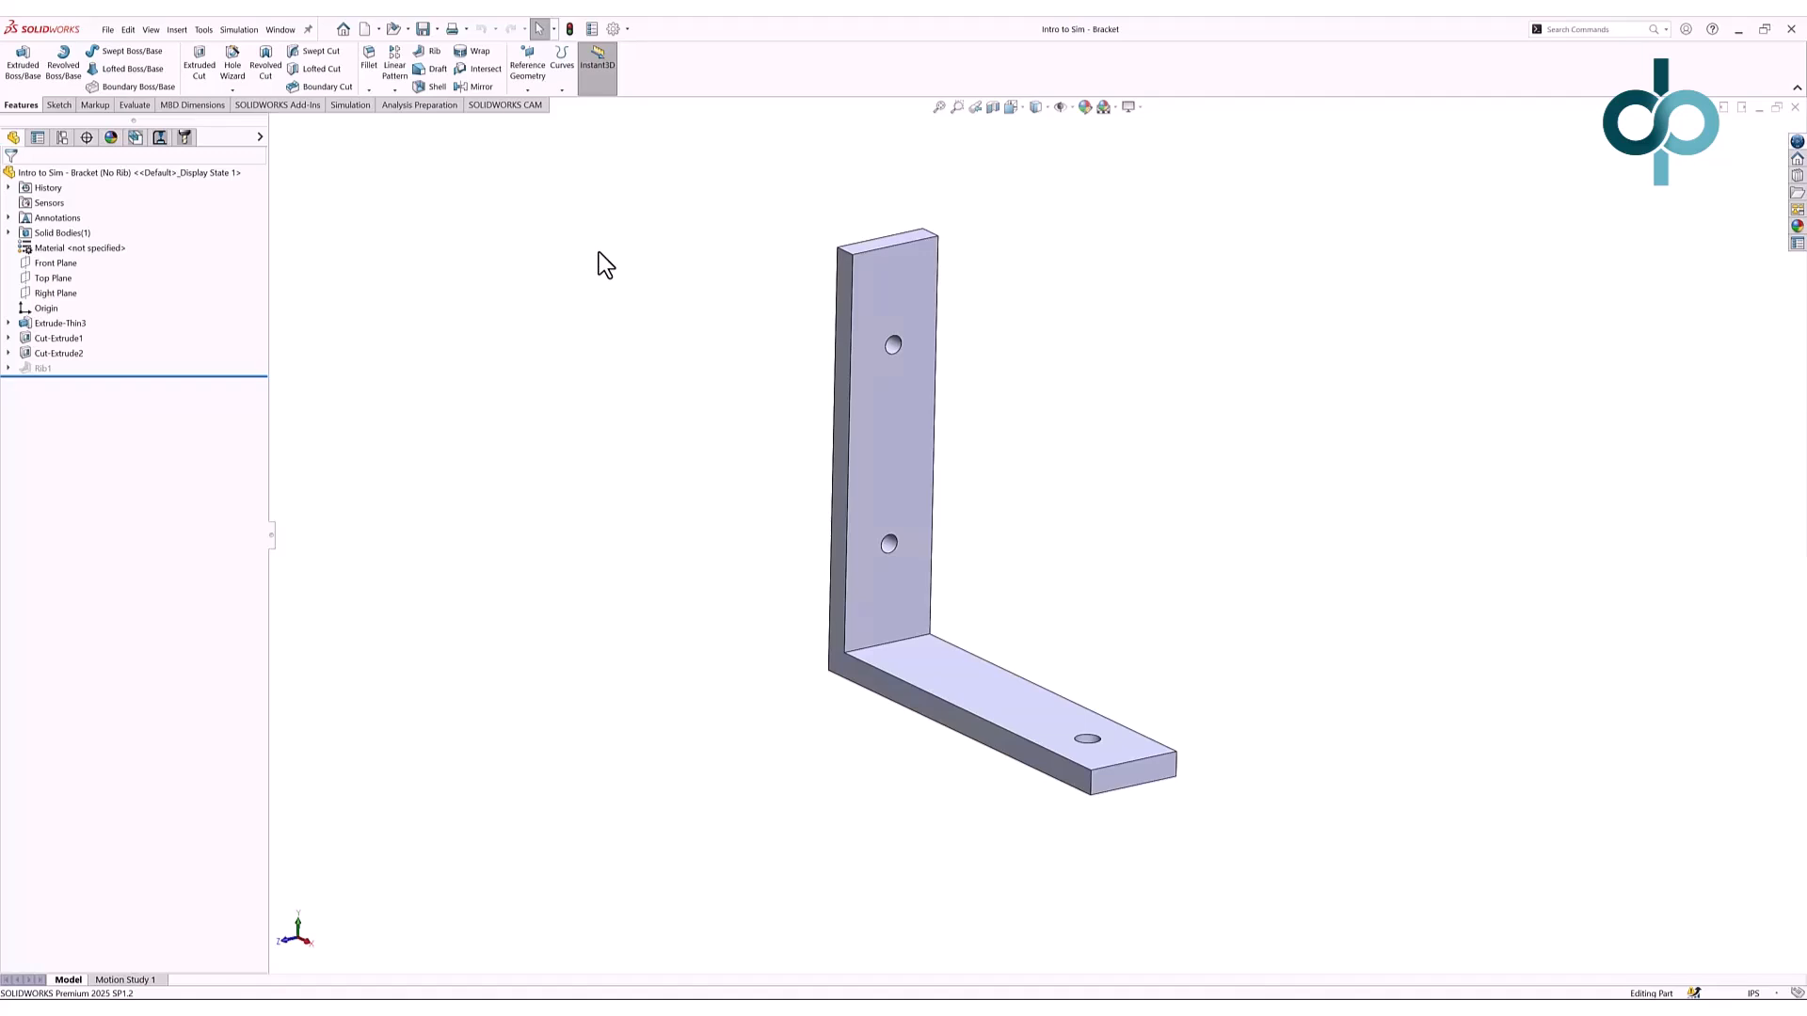
- Start a new Static study from the Simulation tab and name it 'Strength test'
click(351, 105)
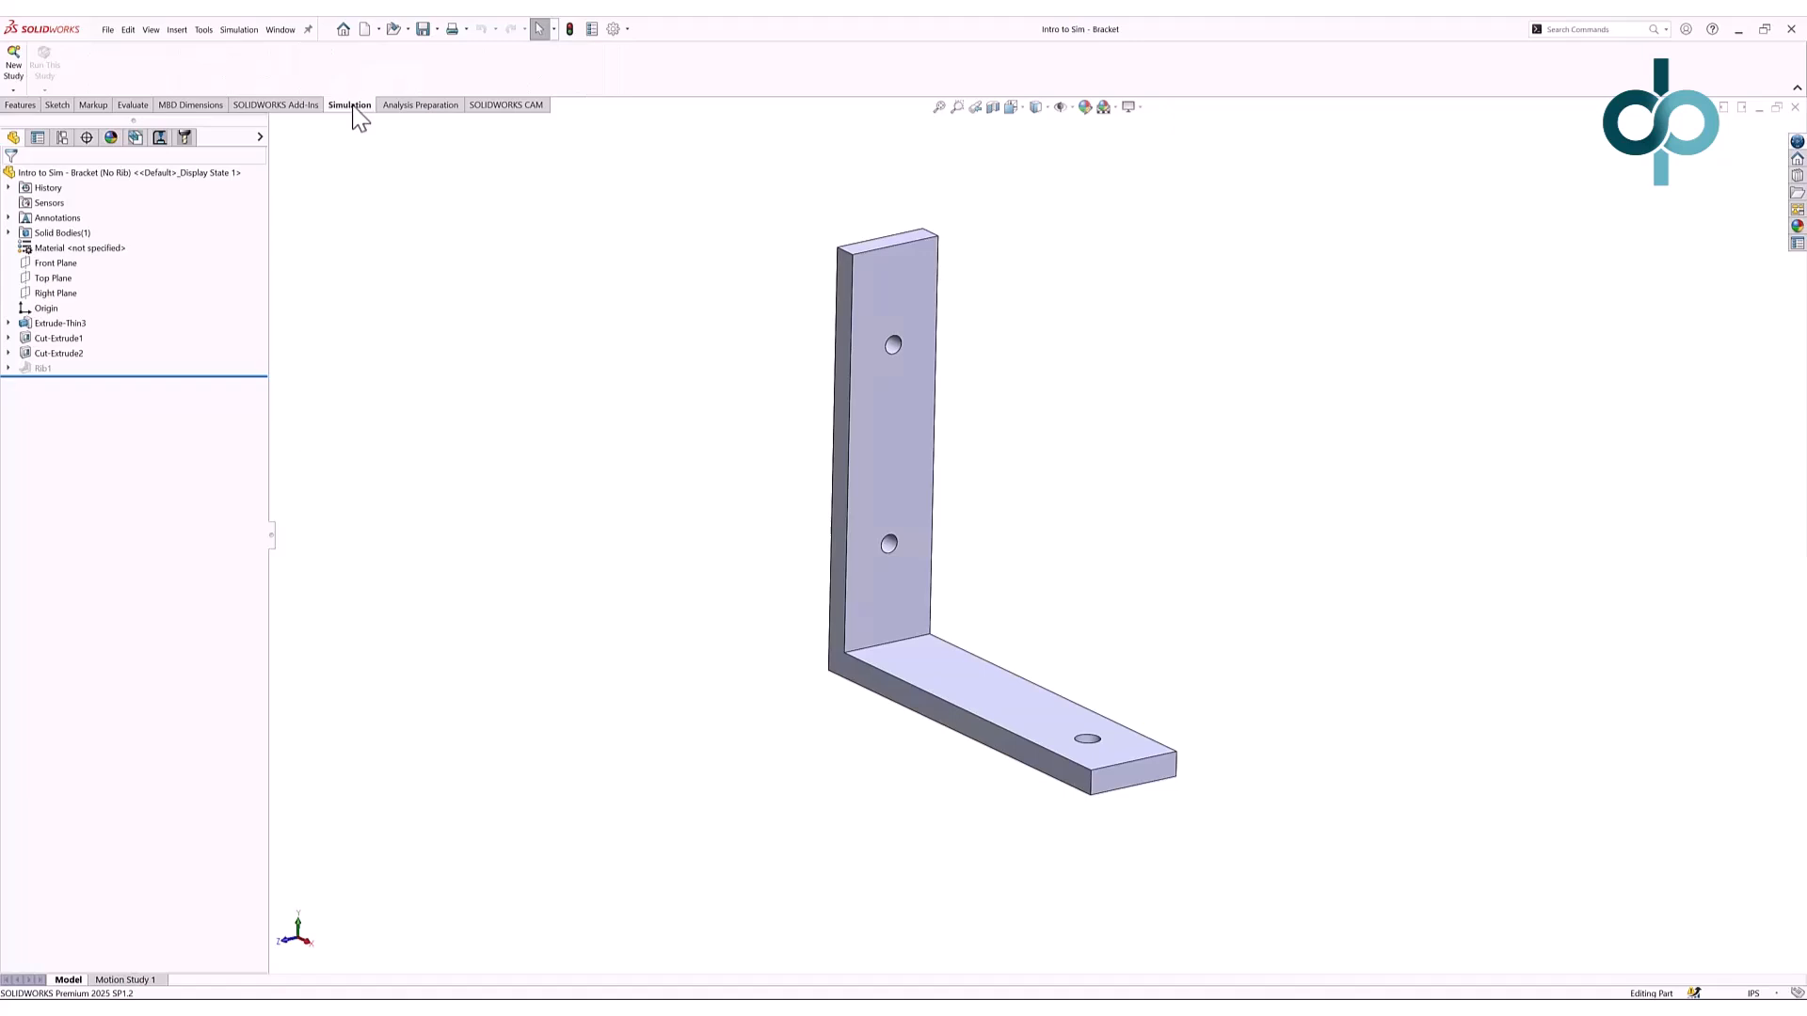
click(17, 60)
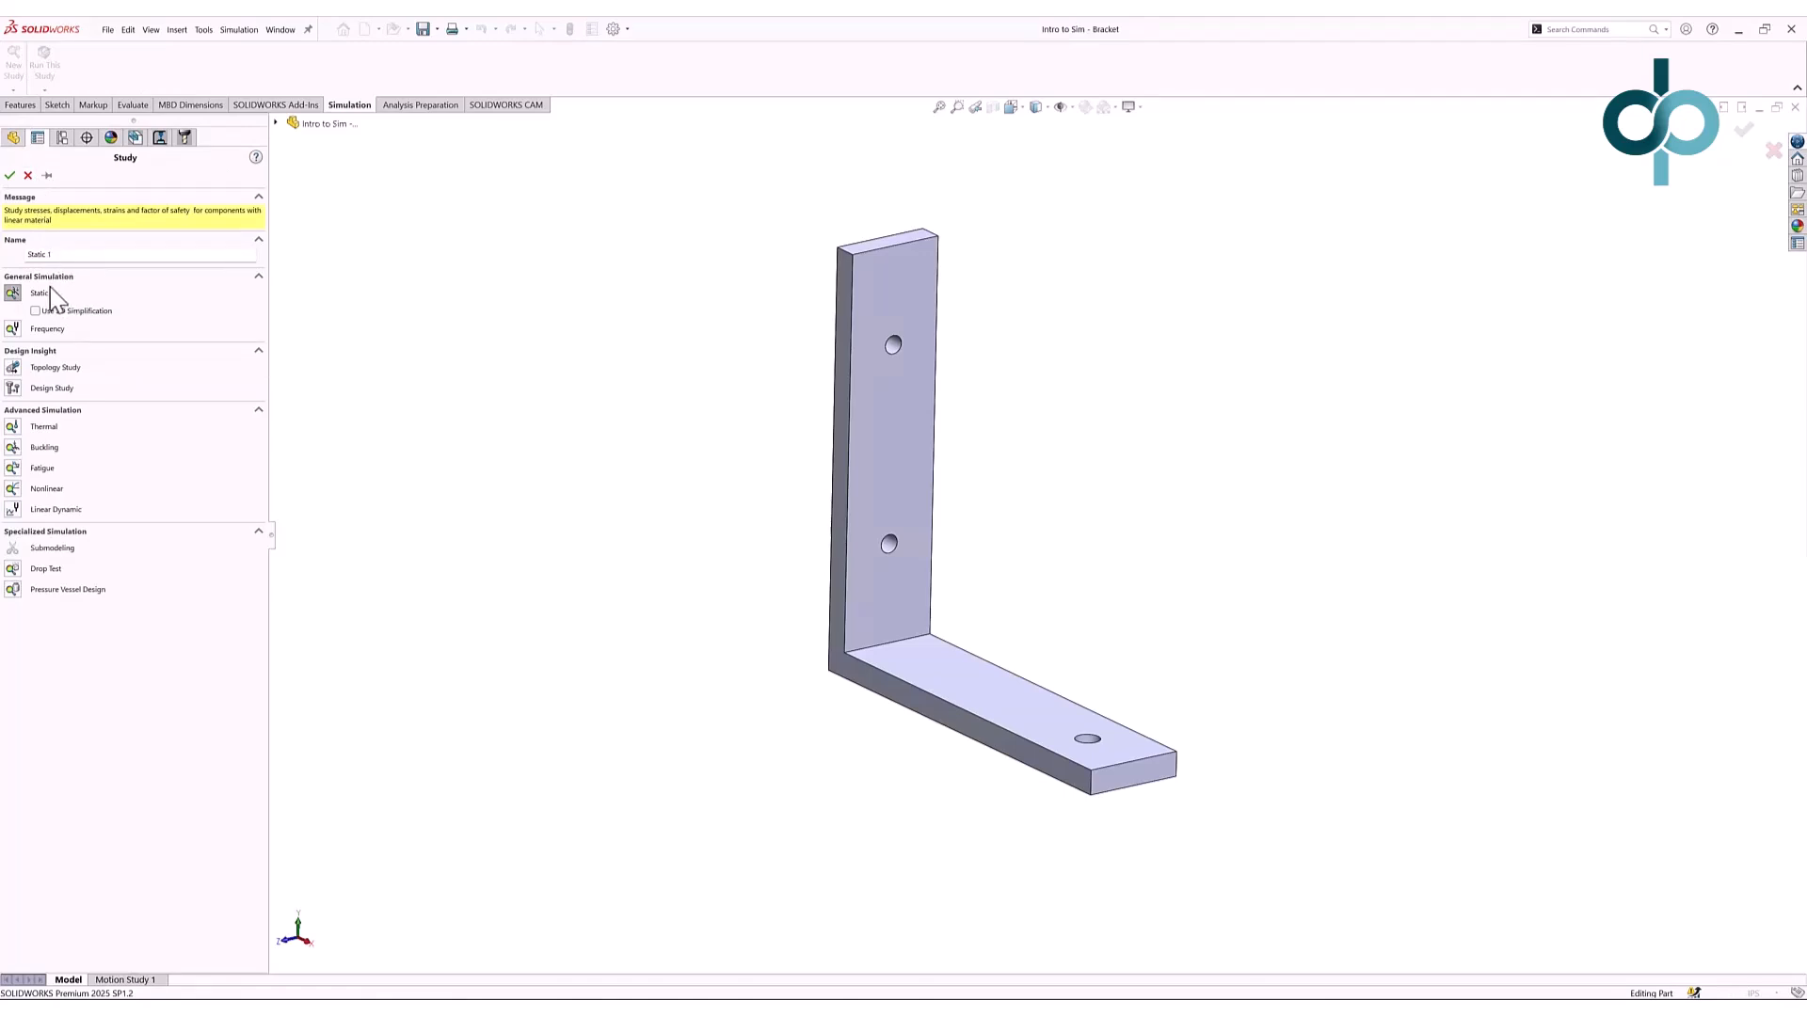
click(78, 255)
click(10, 176)
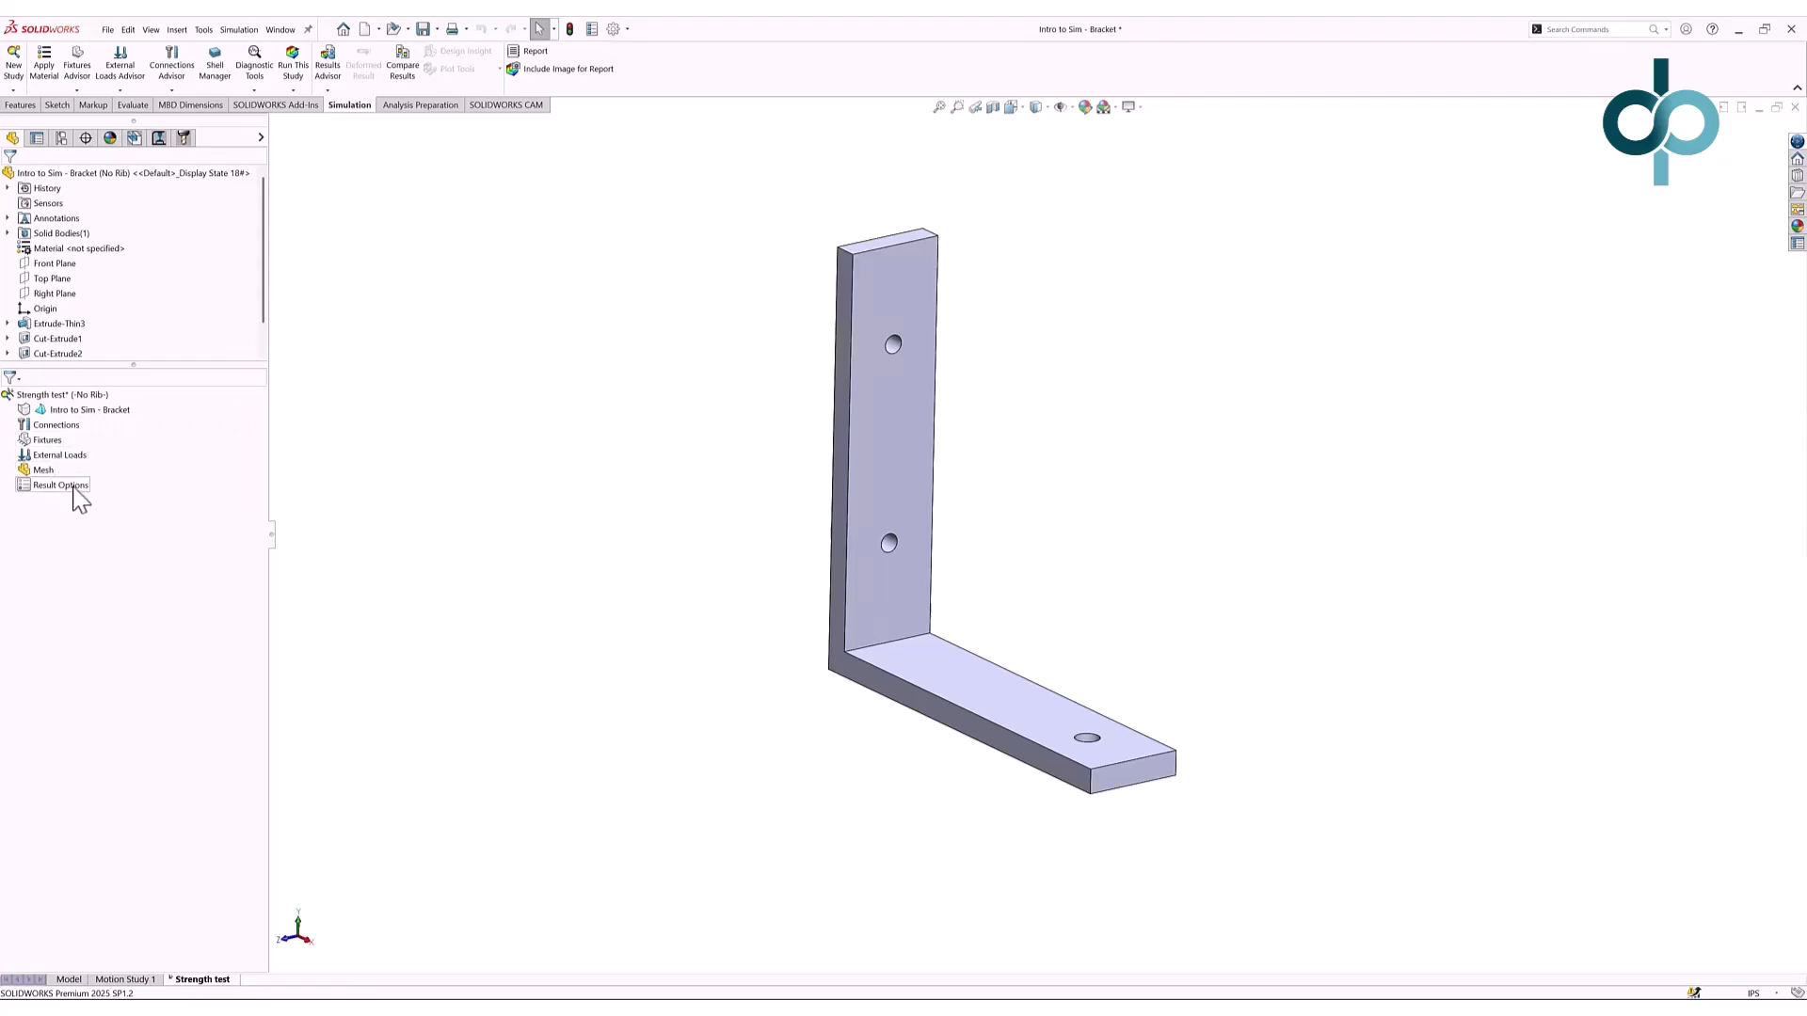
- Assign 6061-T6 (SS) from the Aluminium Alloys library to the bracket part
right_click(62, 414)
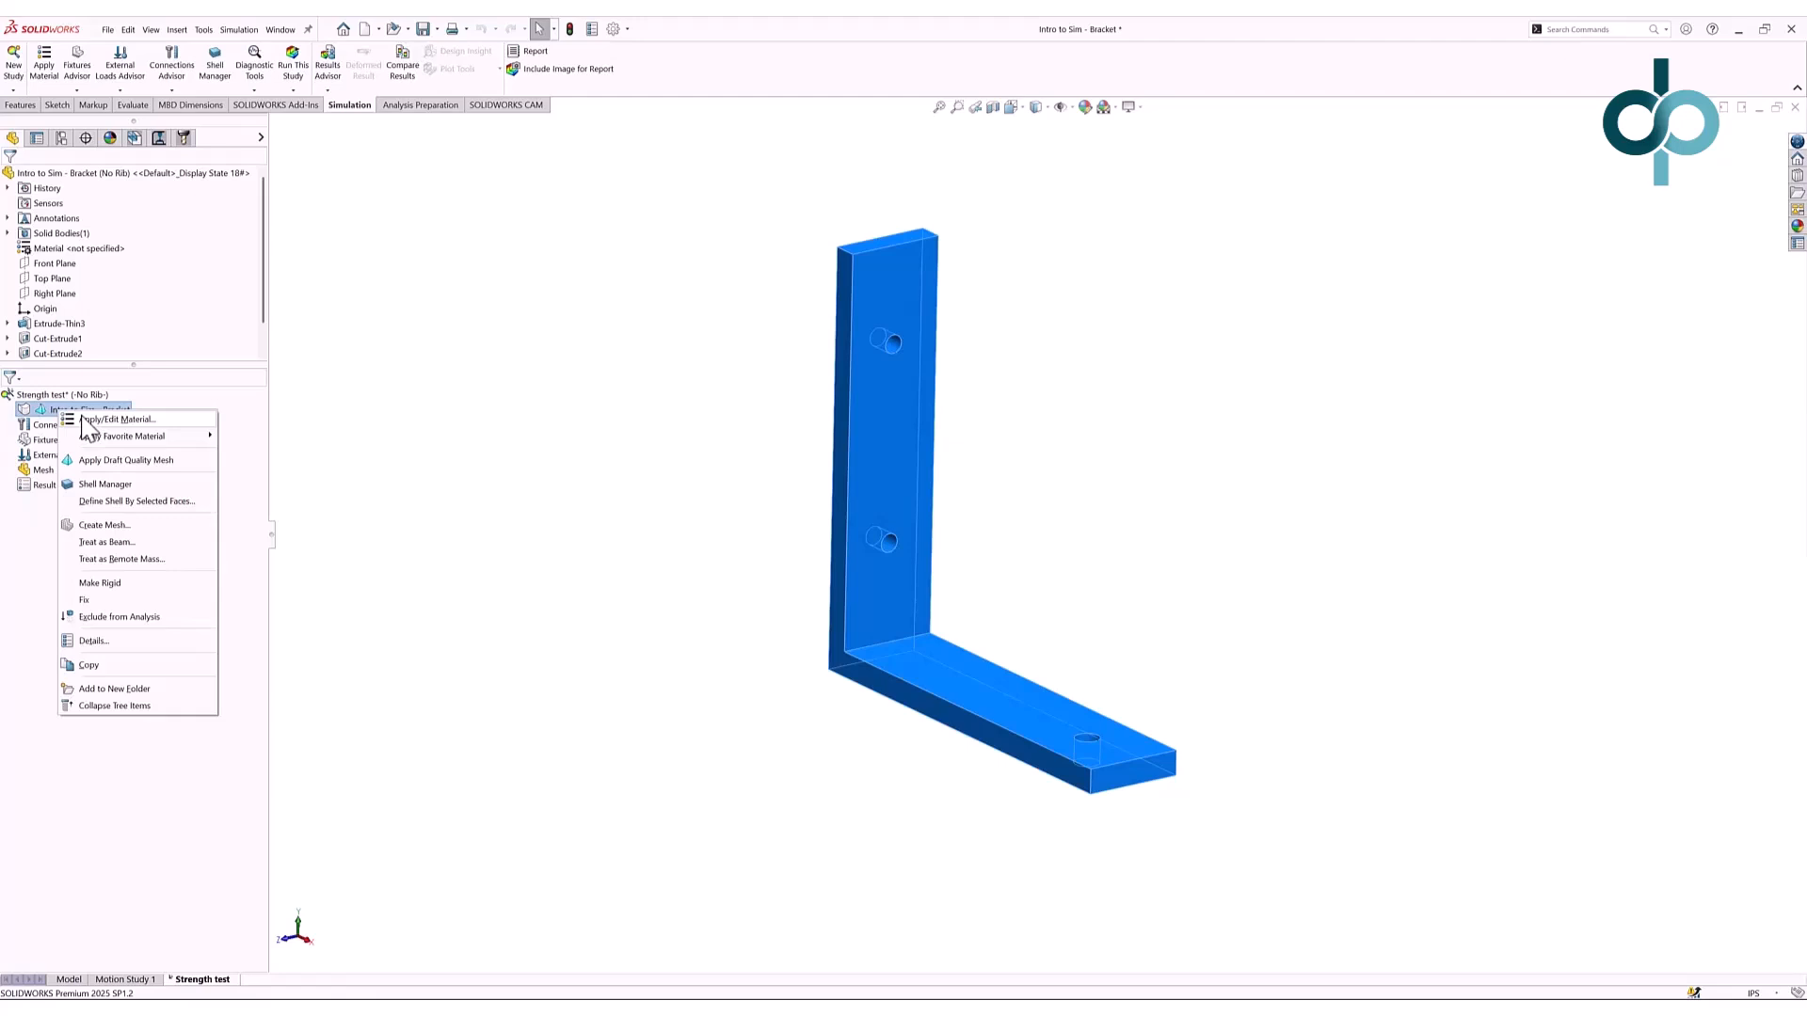
click(103, 420)
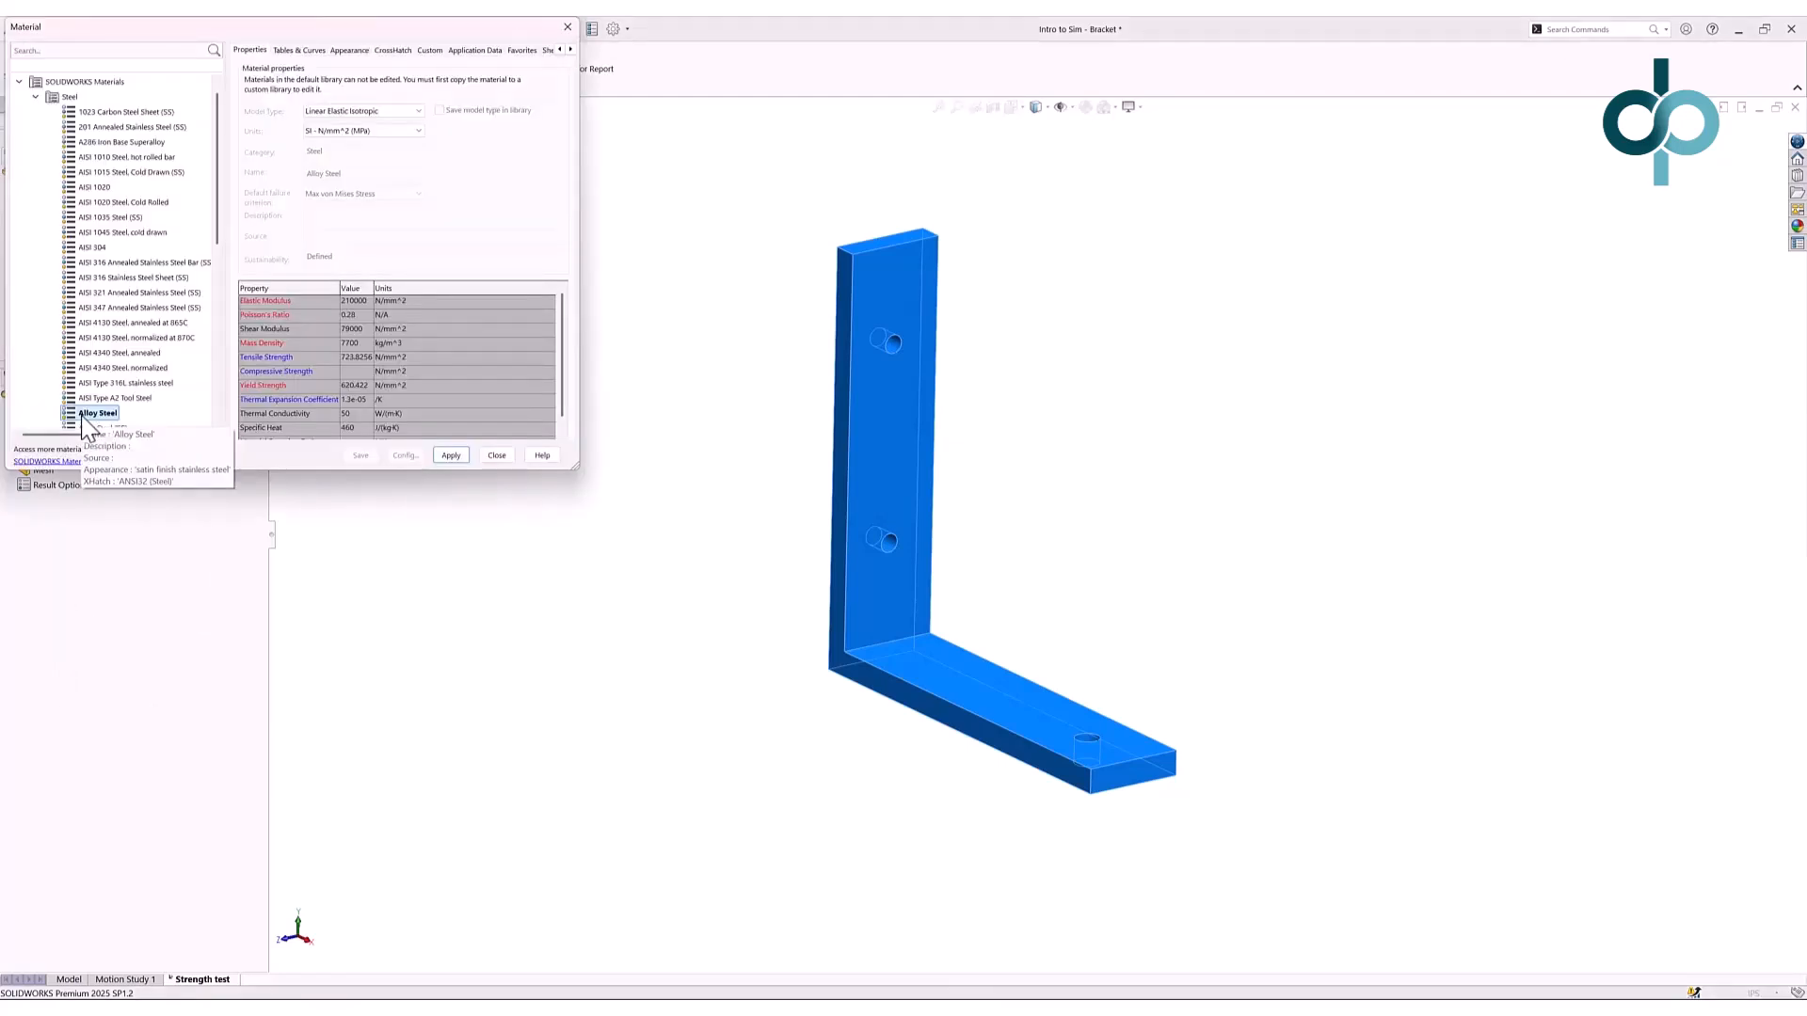
drag(217, 207, 208, 367)
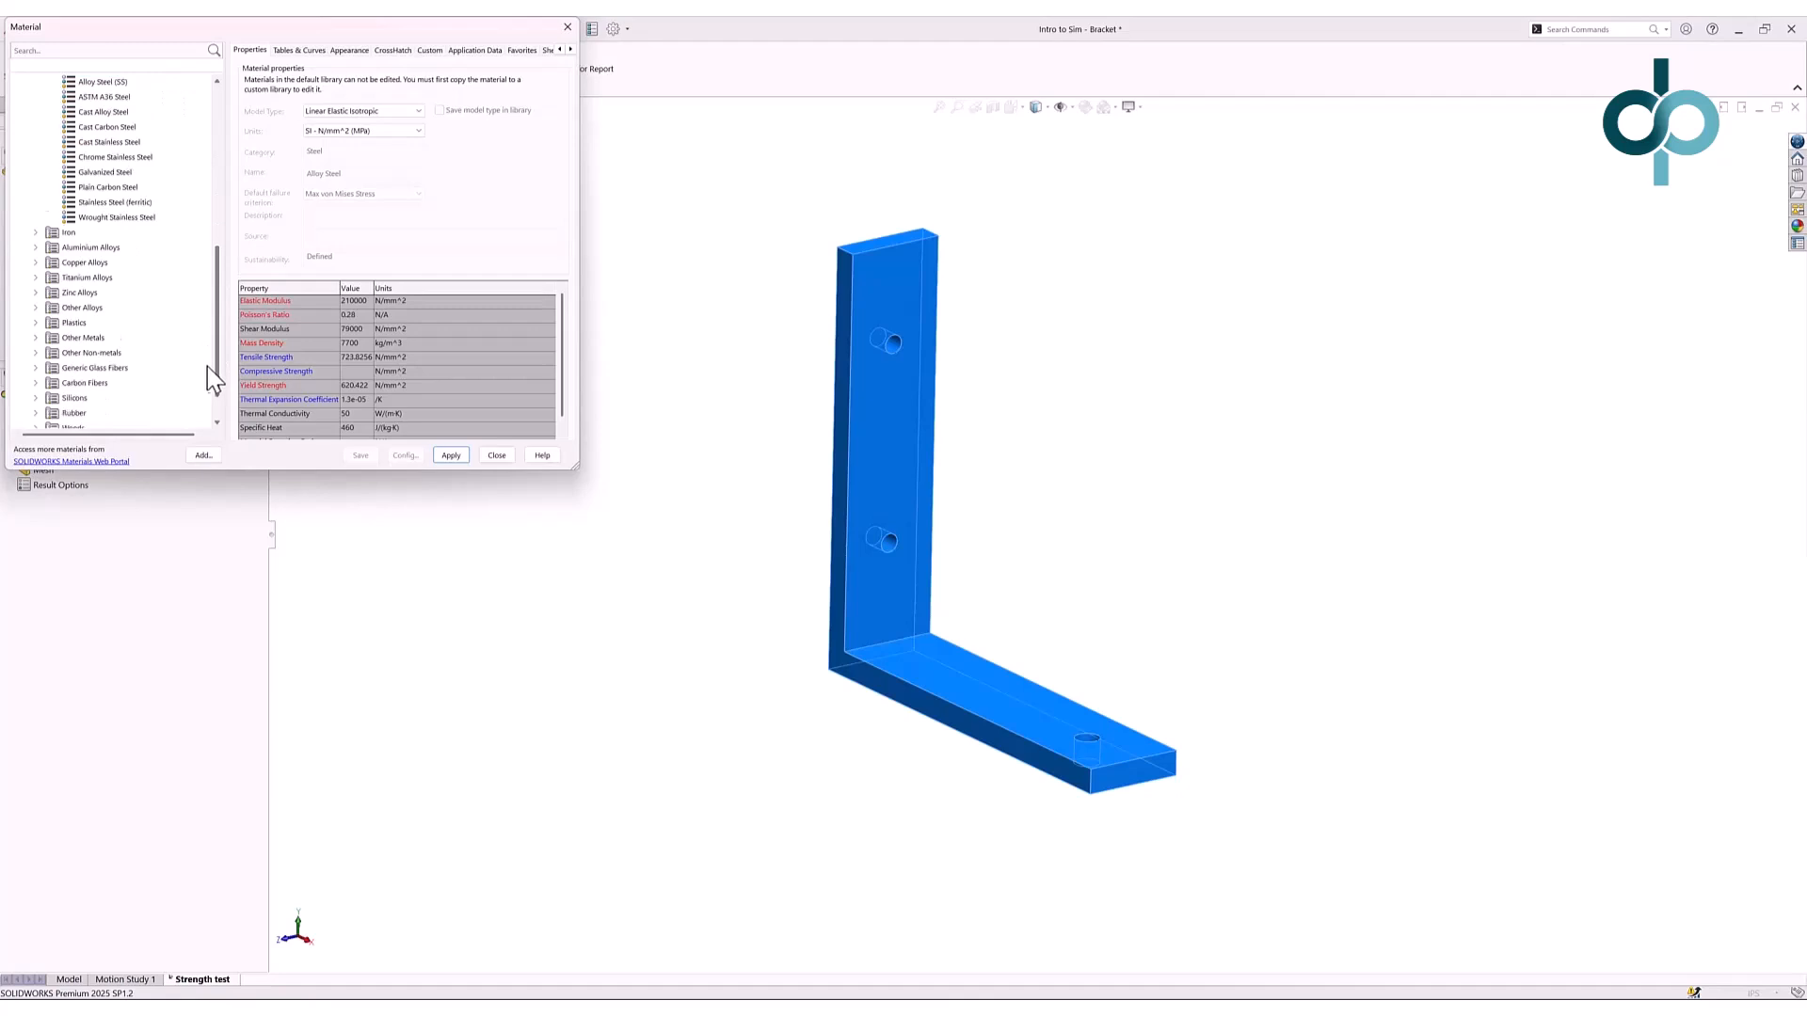
scroll(209, 377, down, 1)
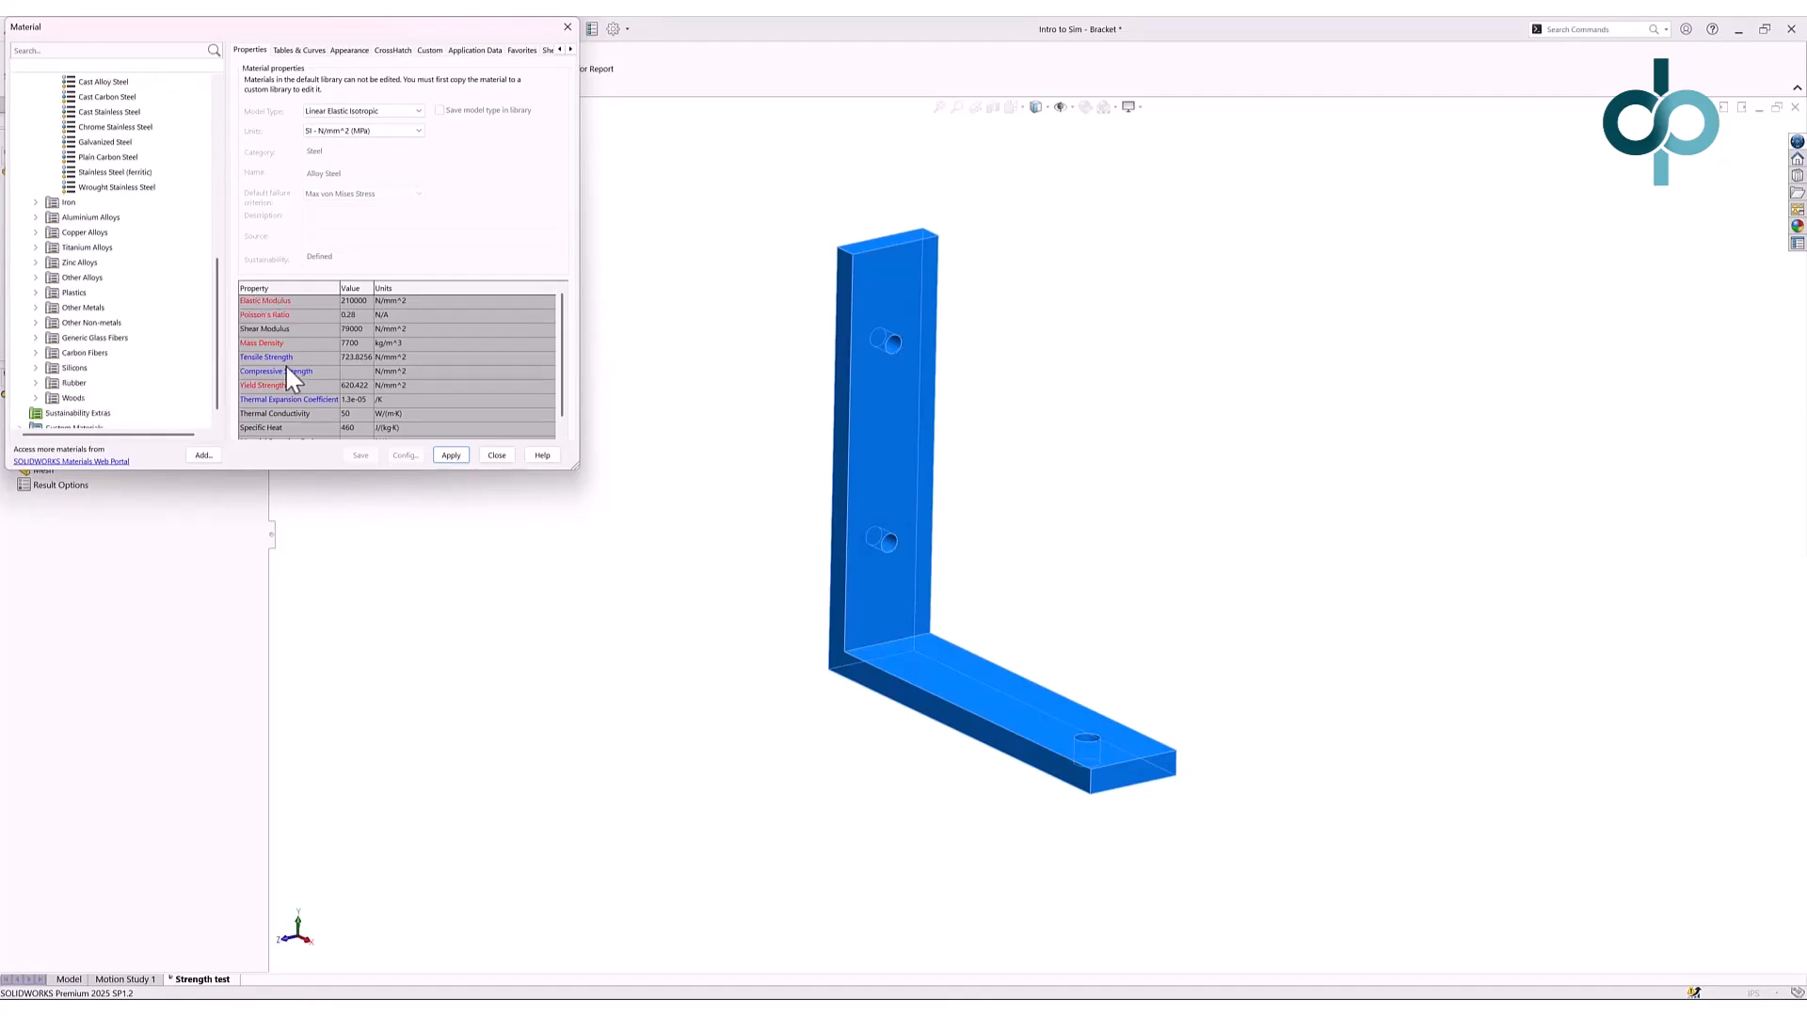
click(36, 217)
scroll(57, 233, down, 12)
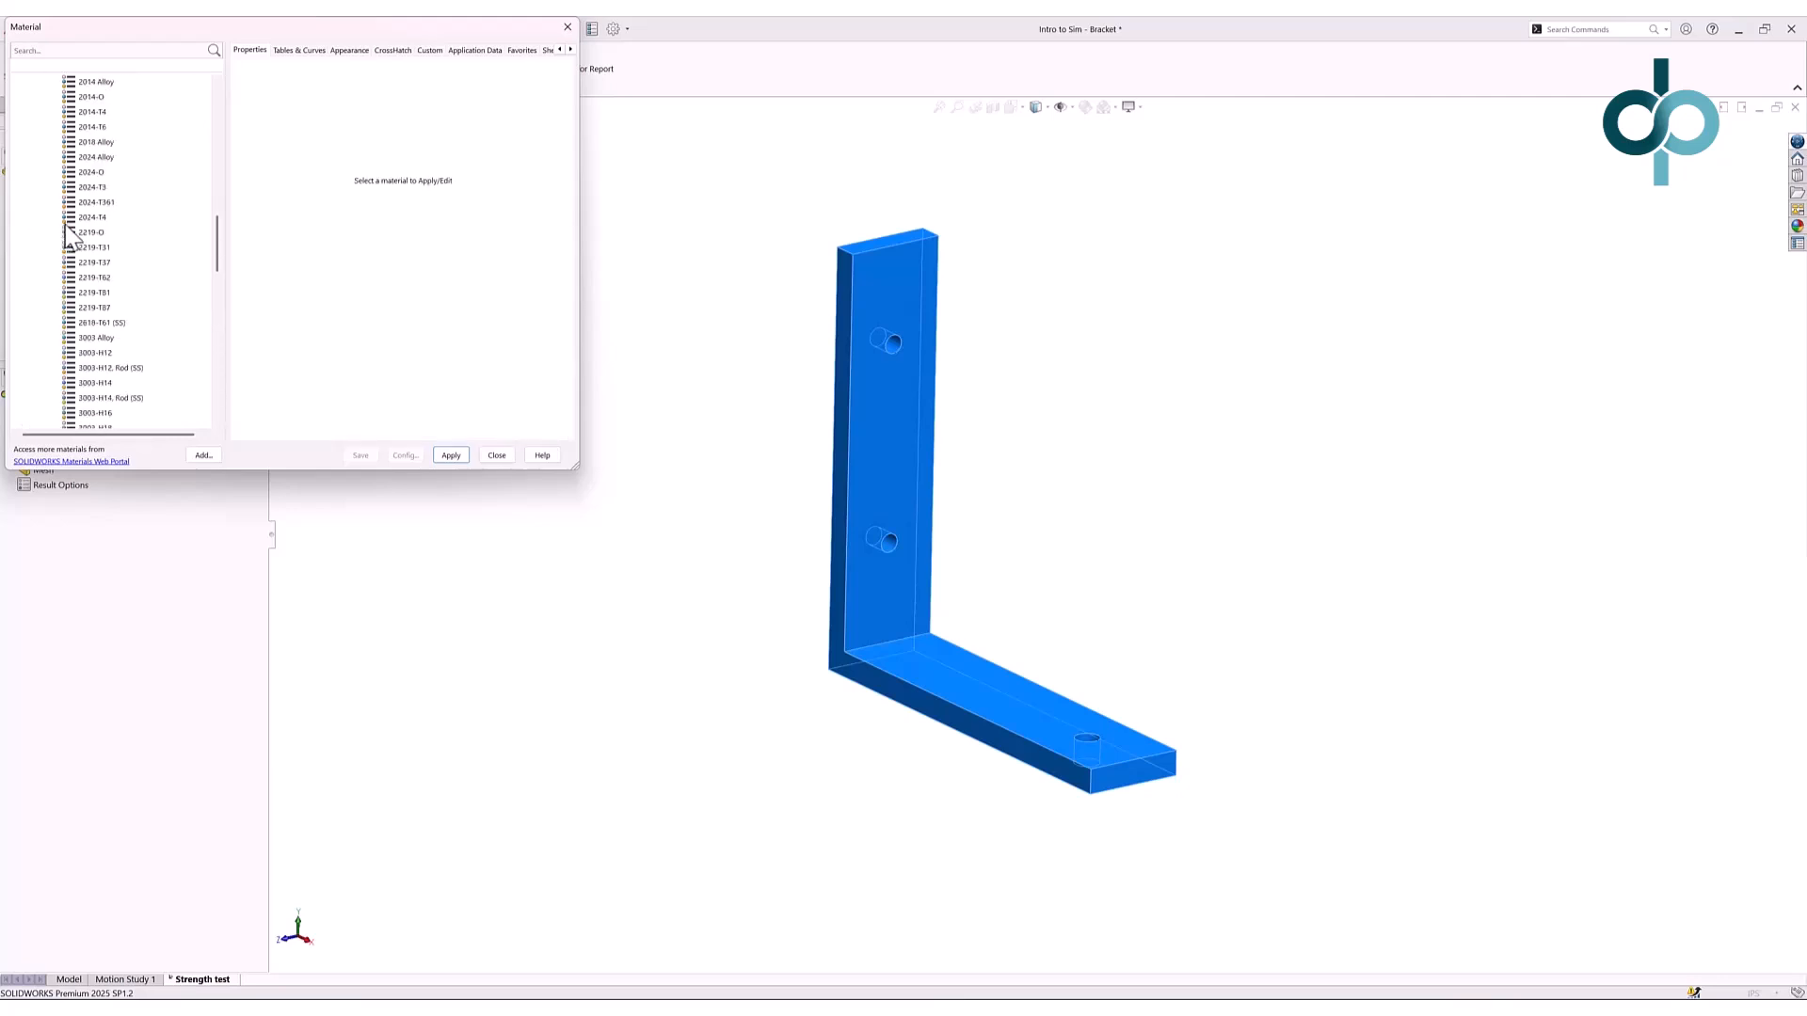
scroll(72, 229, down, 4)
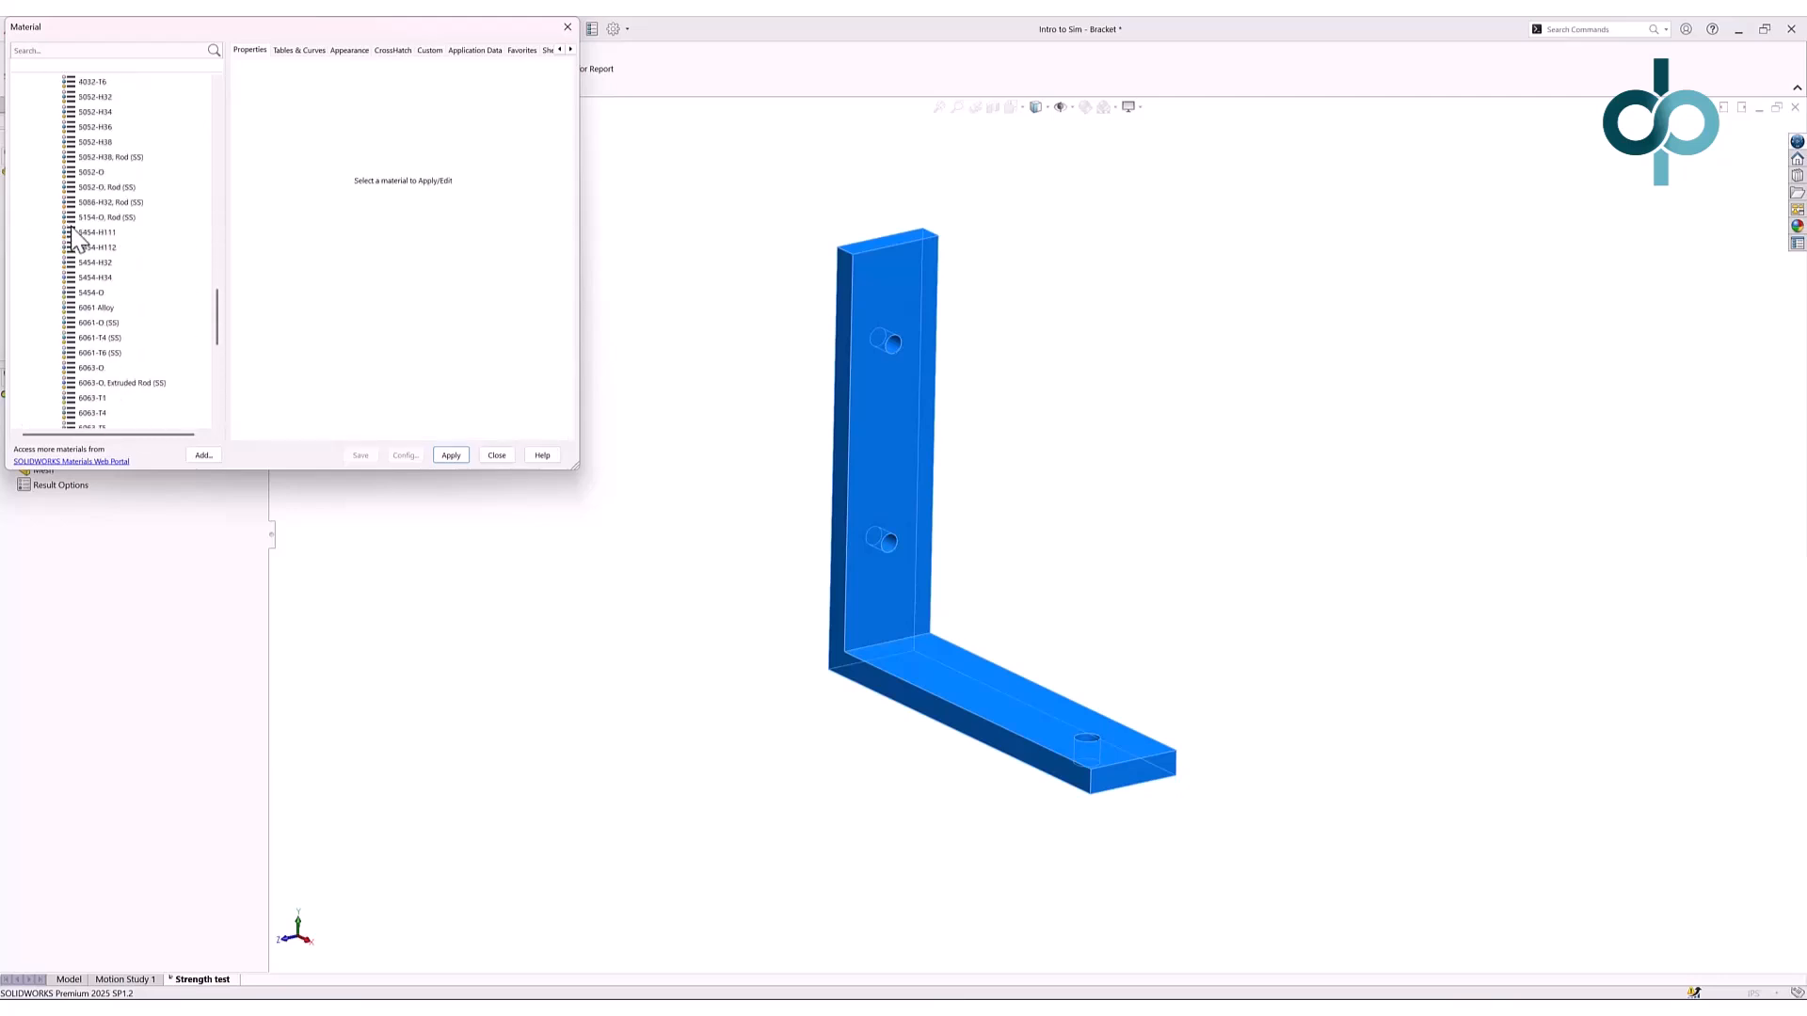
click(104, 352)
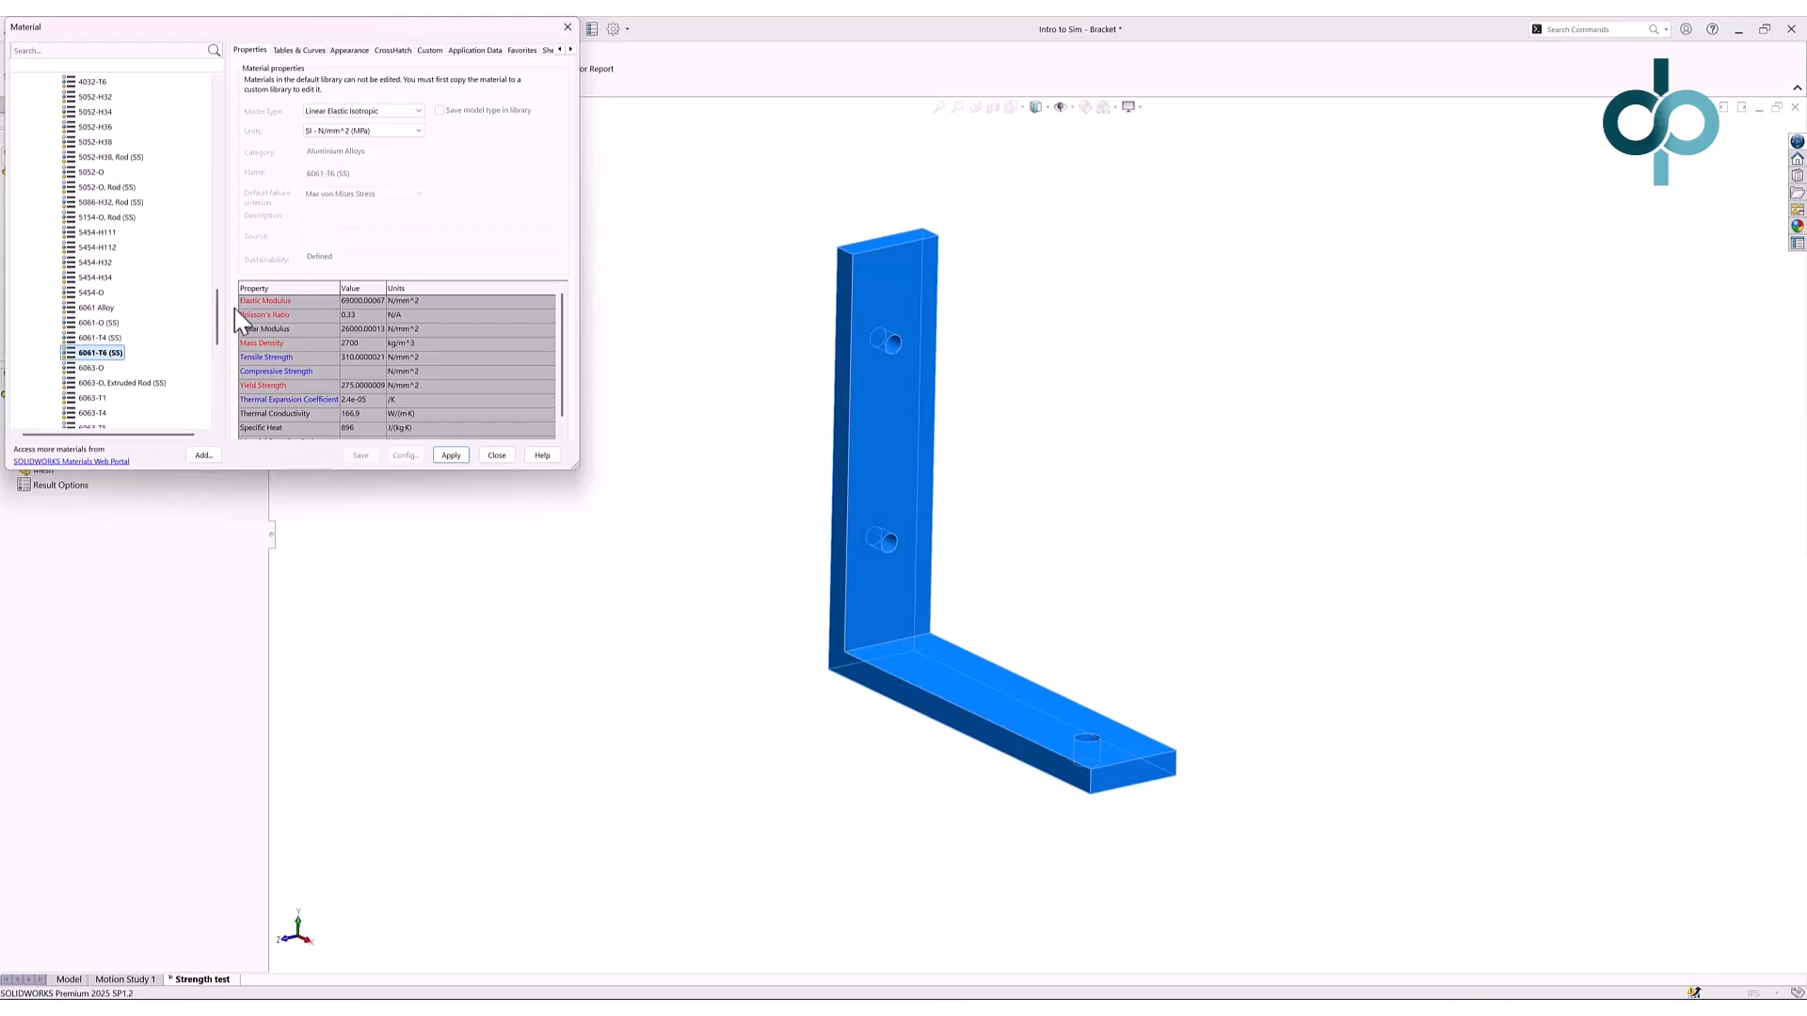
click(444, 459)
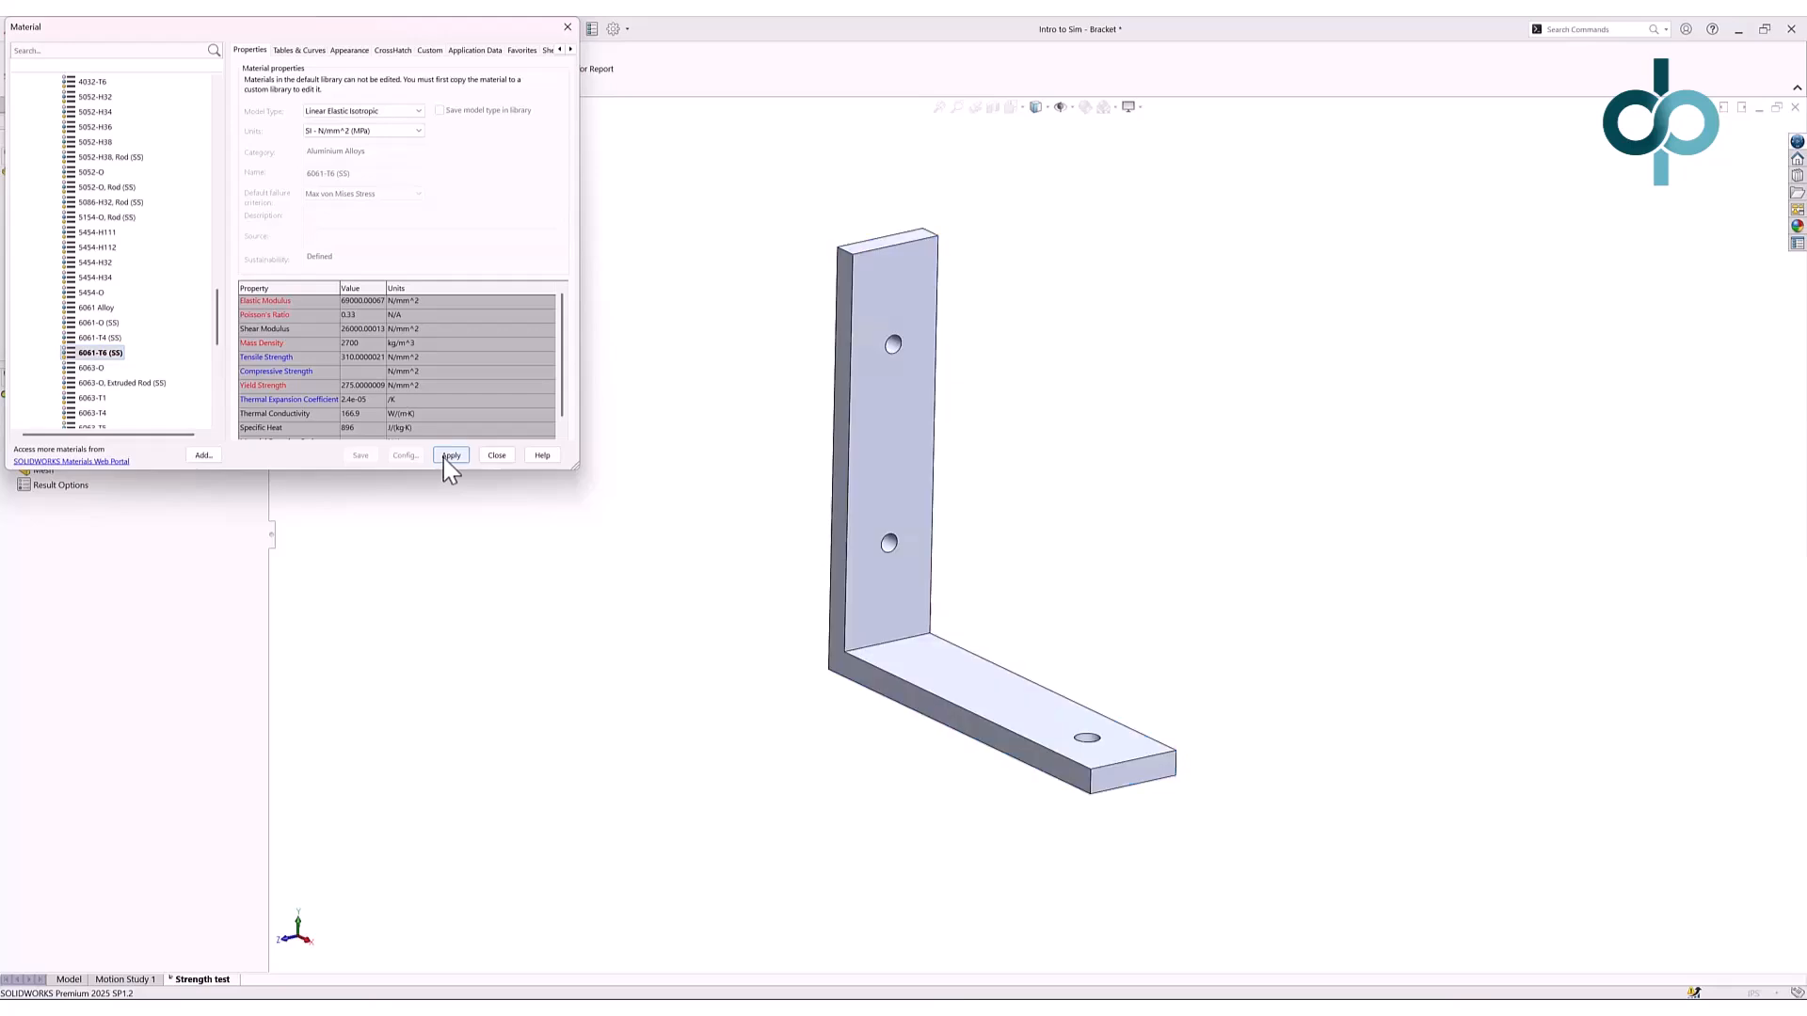
click(497, 457)
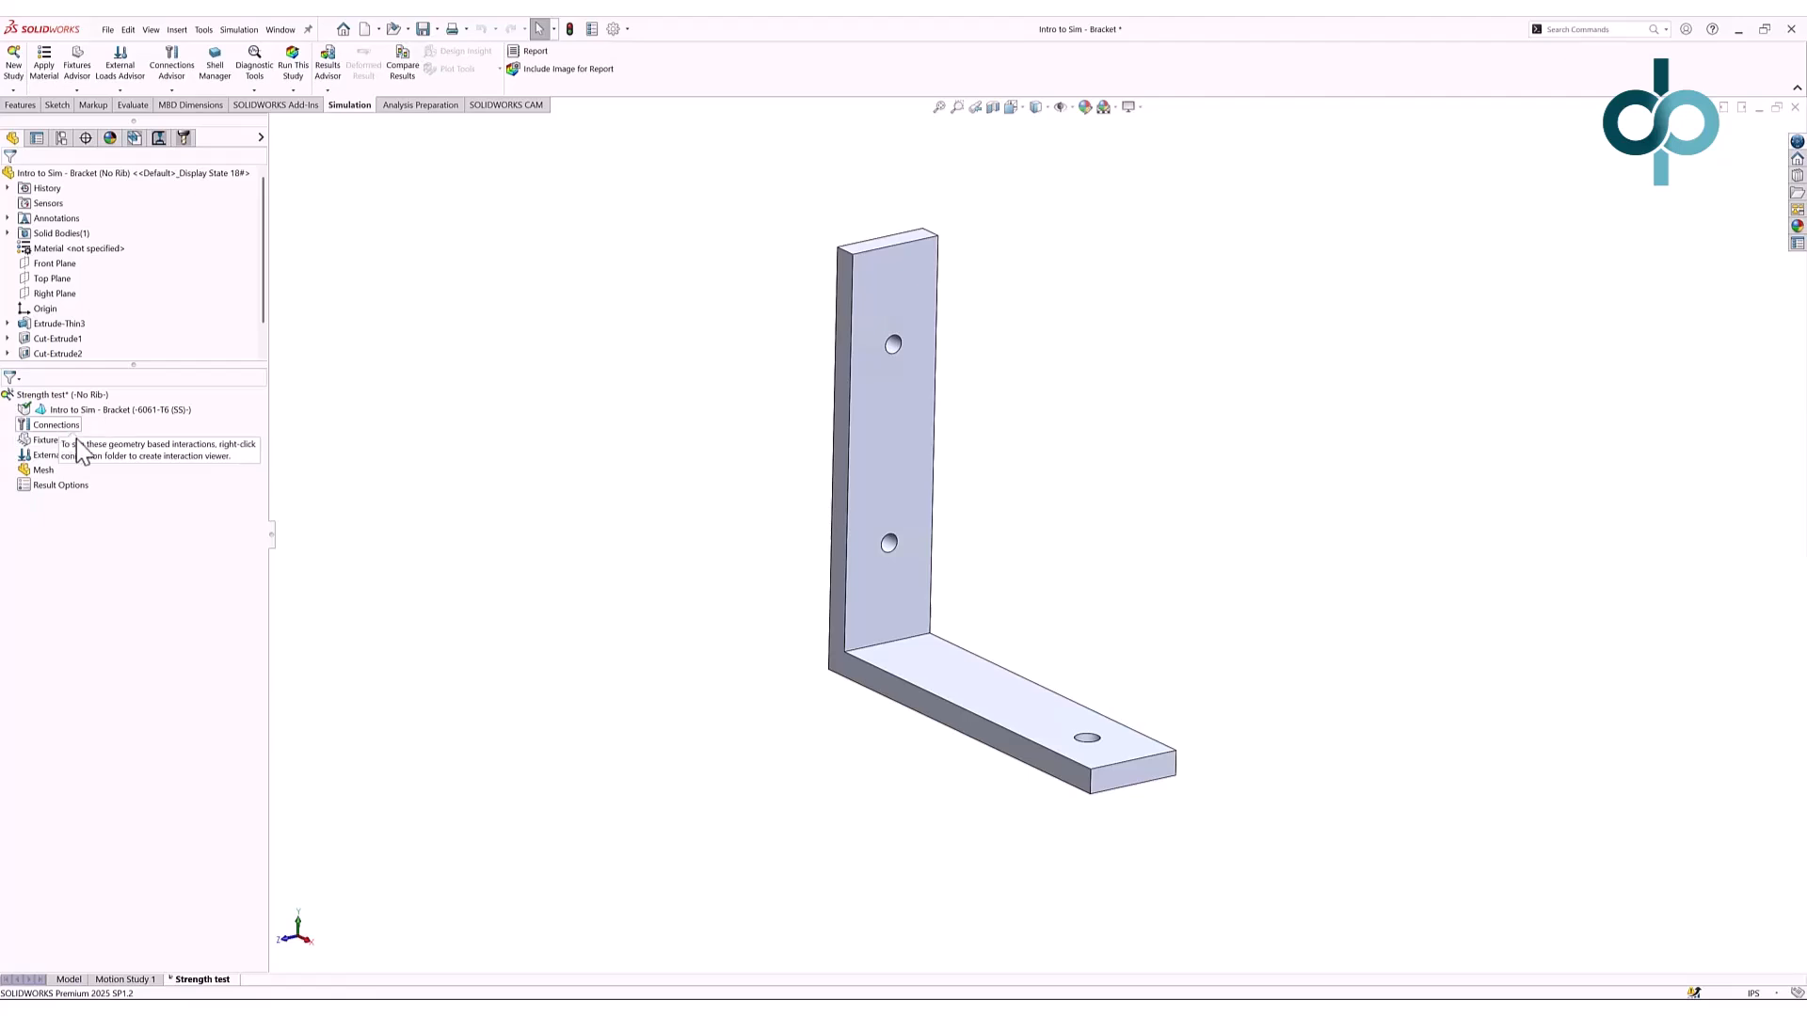
- Add a Fixed Geometry fixture on the upper and lower hole faces of the upright leg
right_click(54, 441)
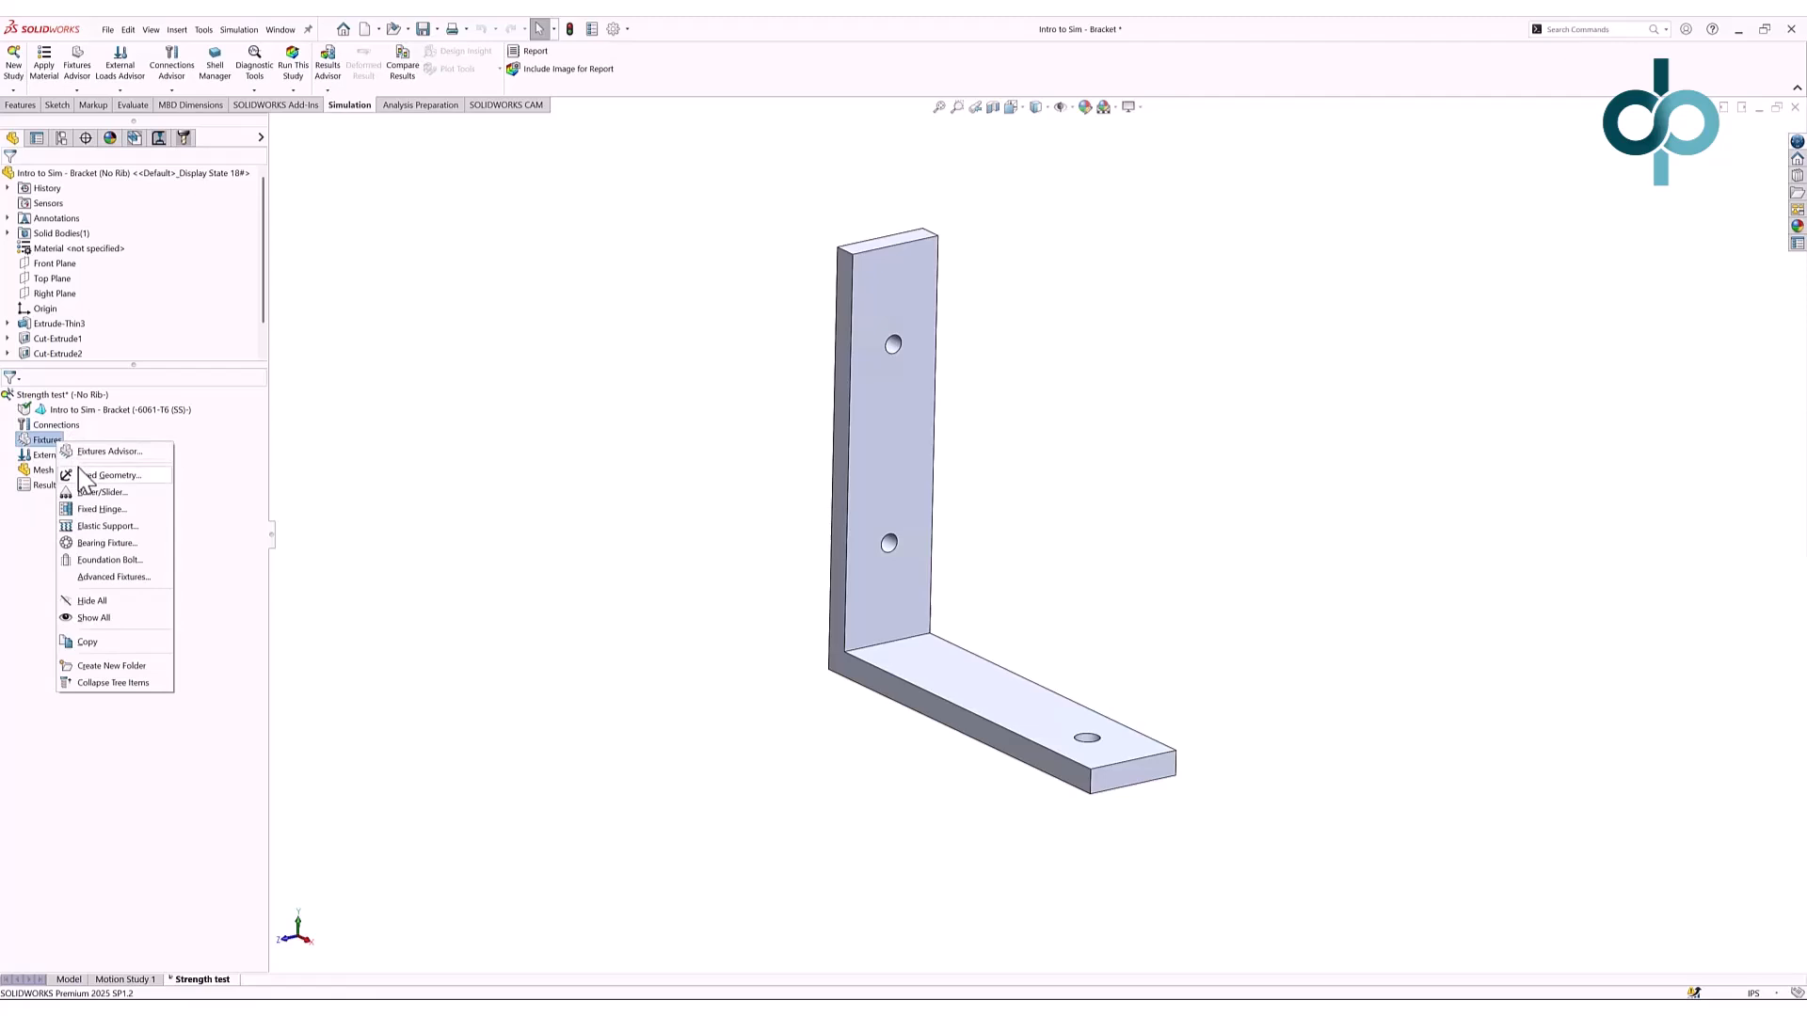
click(84, 476)
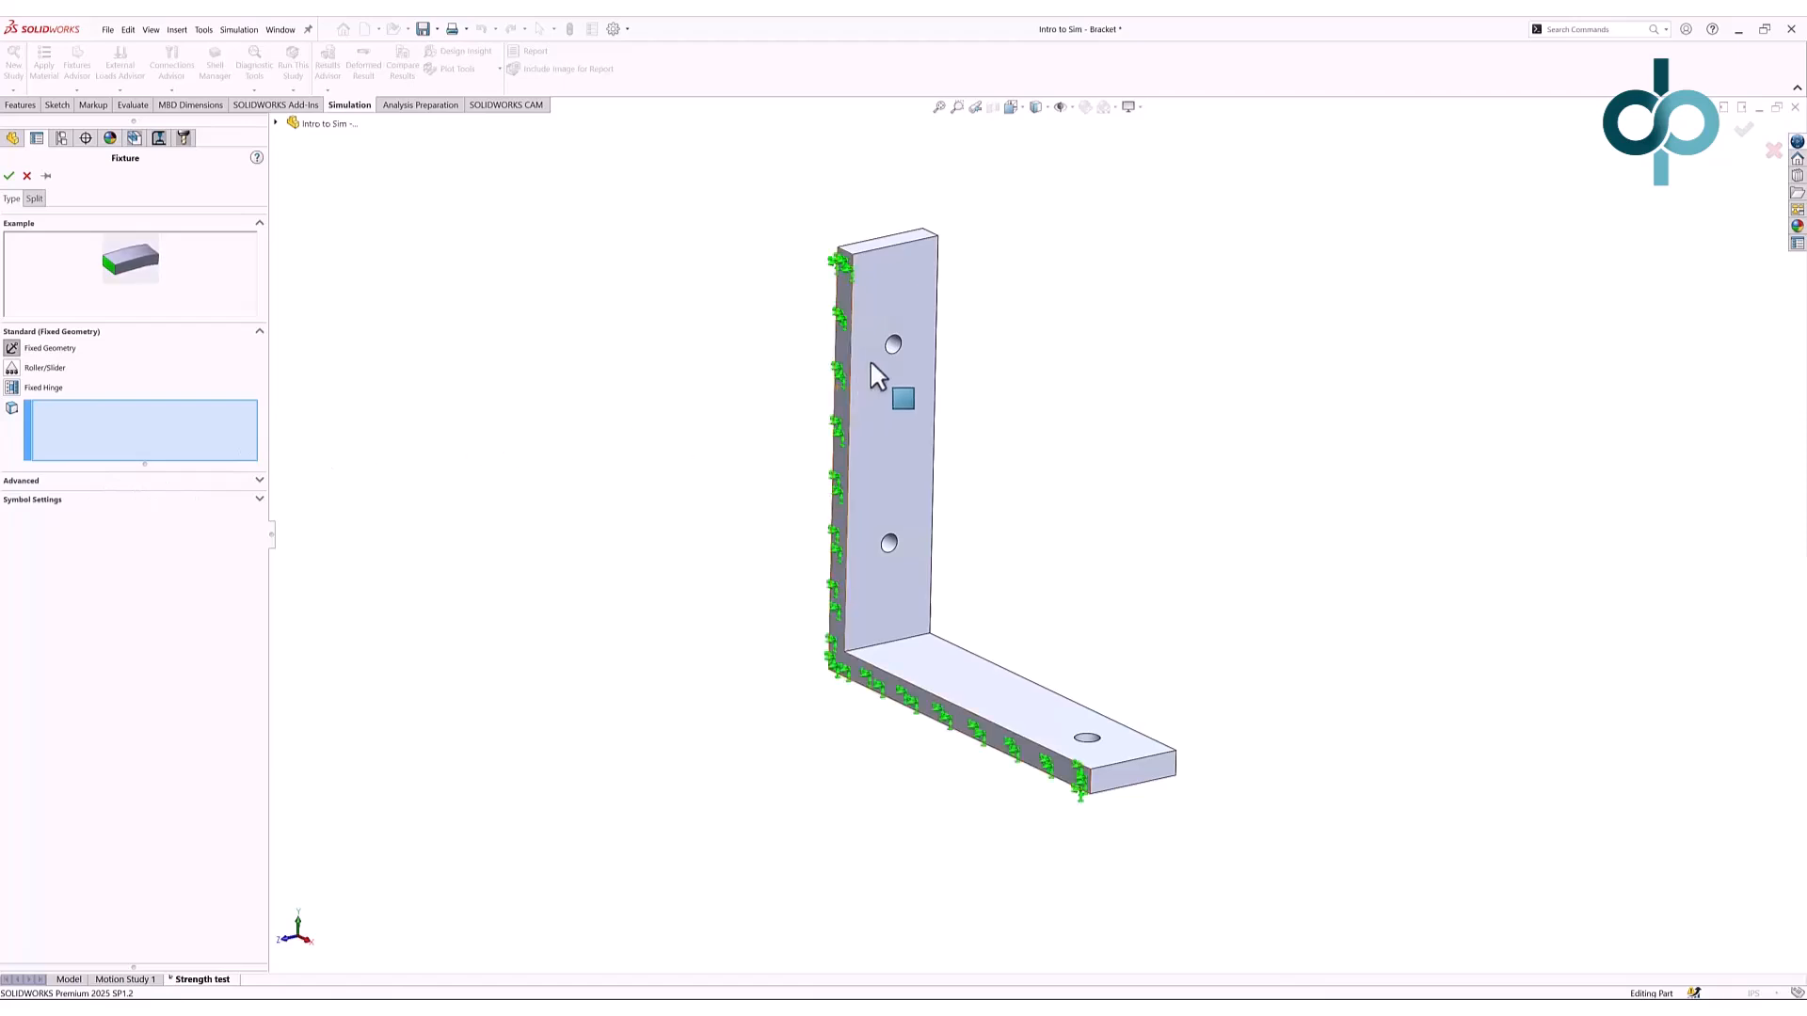
click(891, 346)
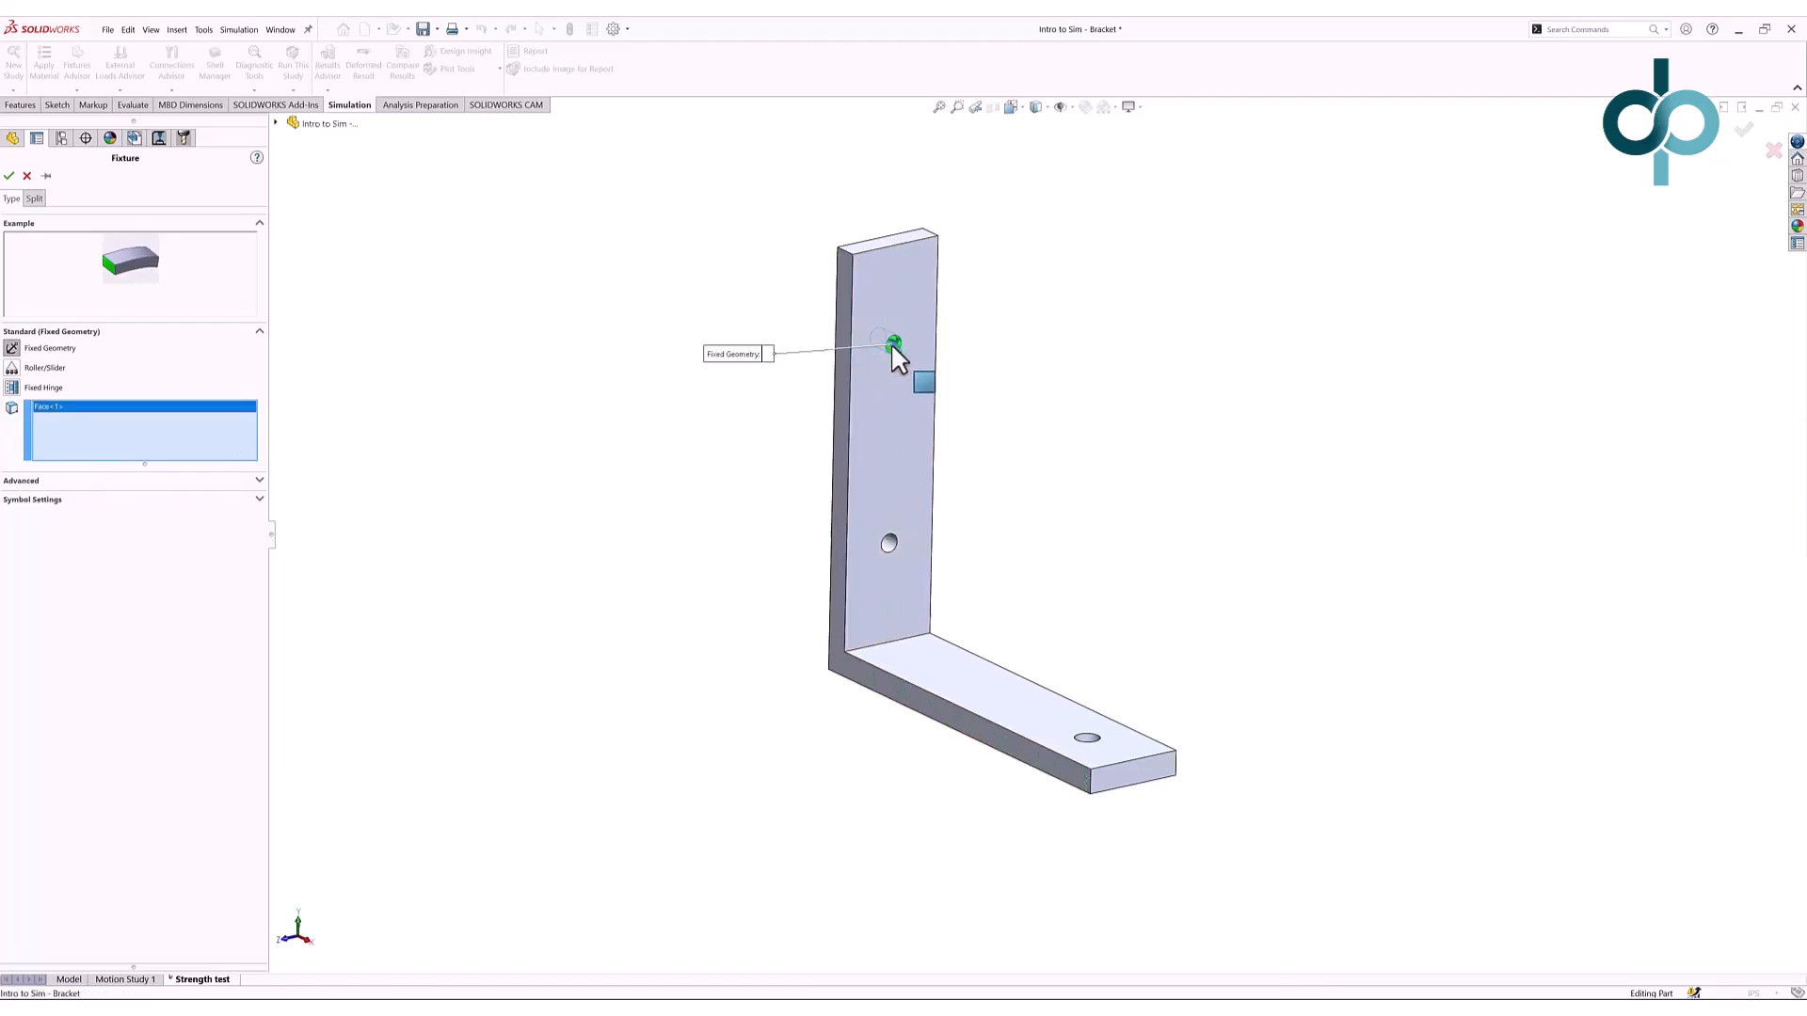
click(890, 544)
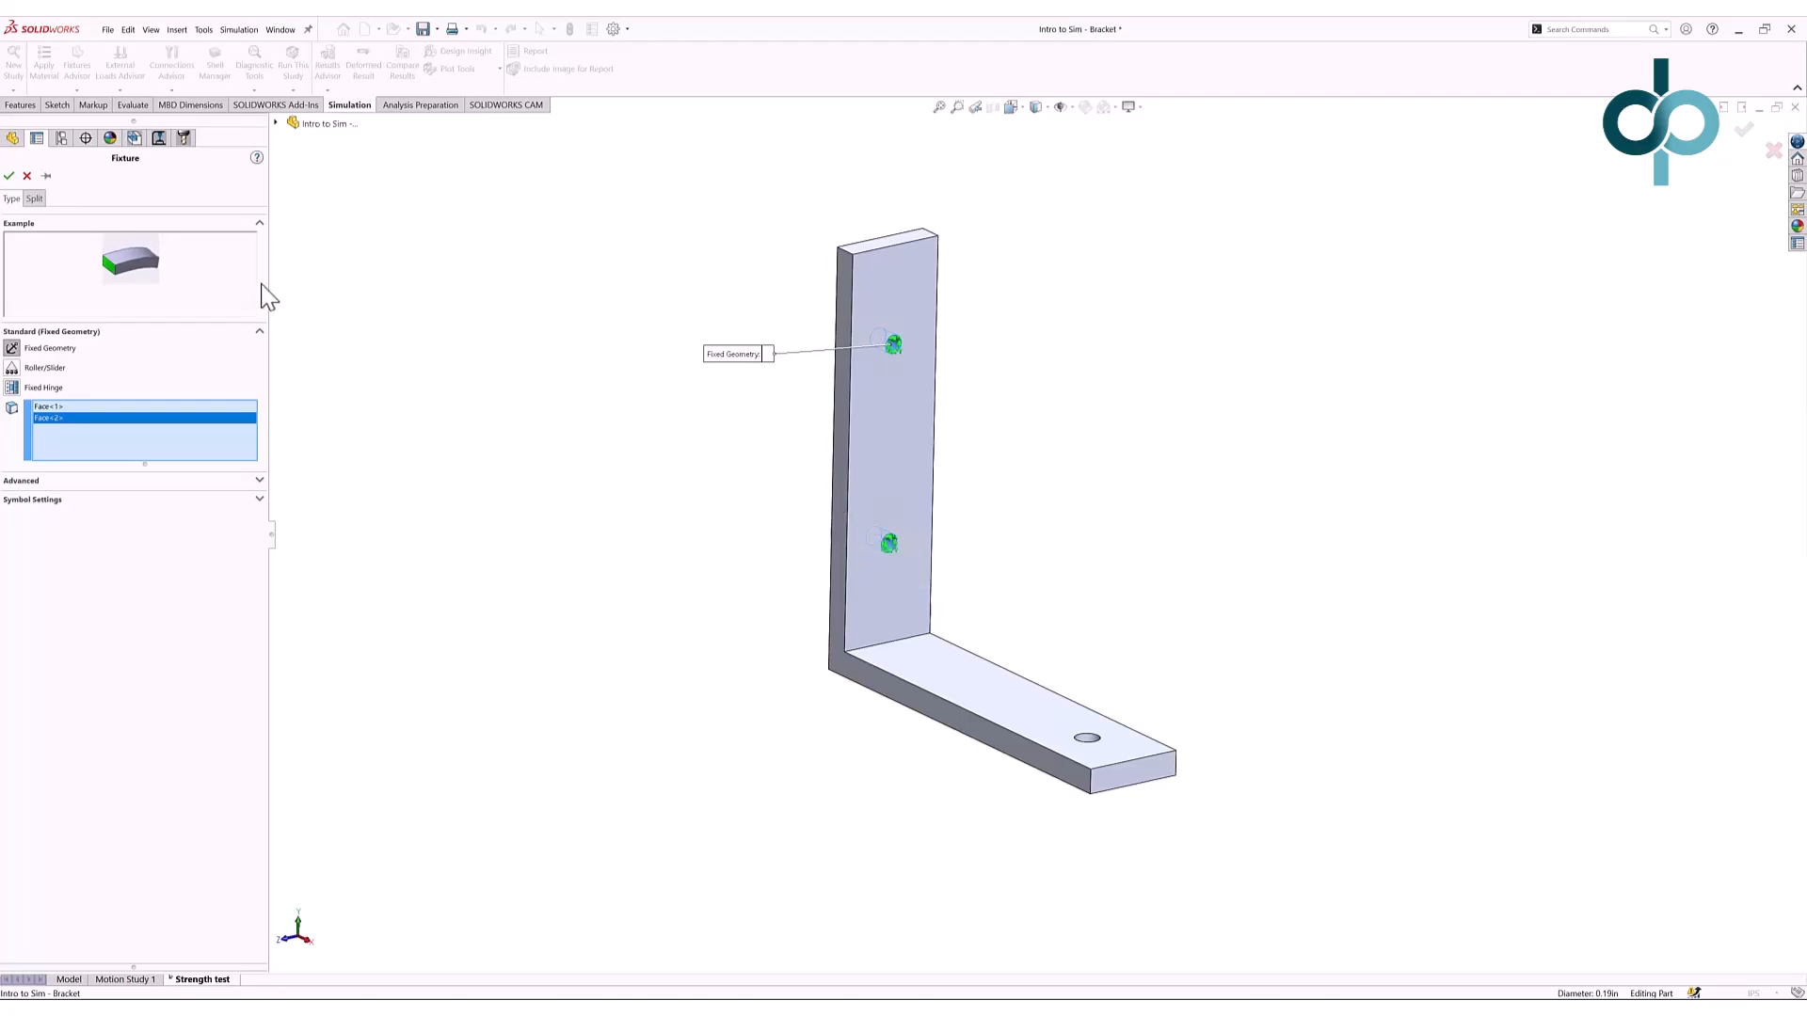
click(8, 176)
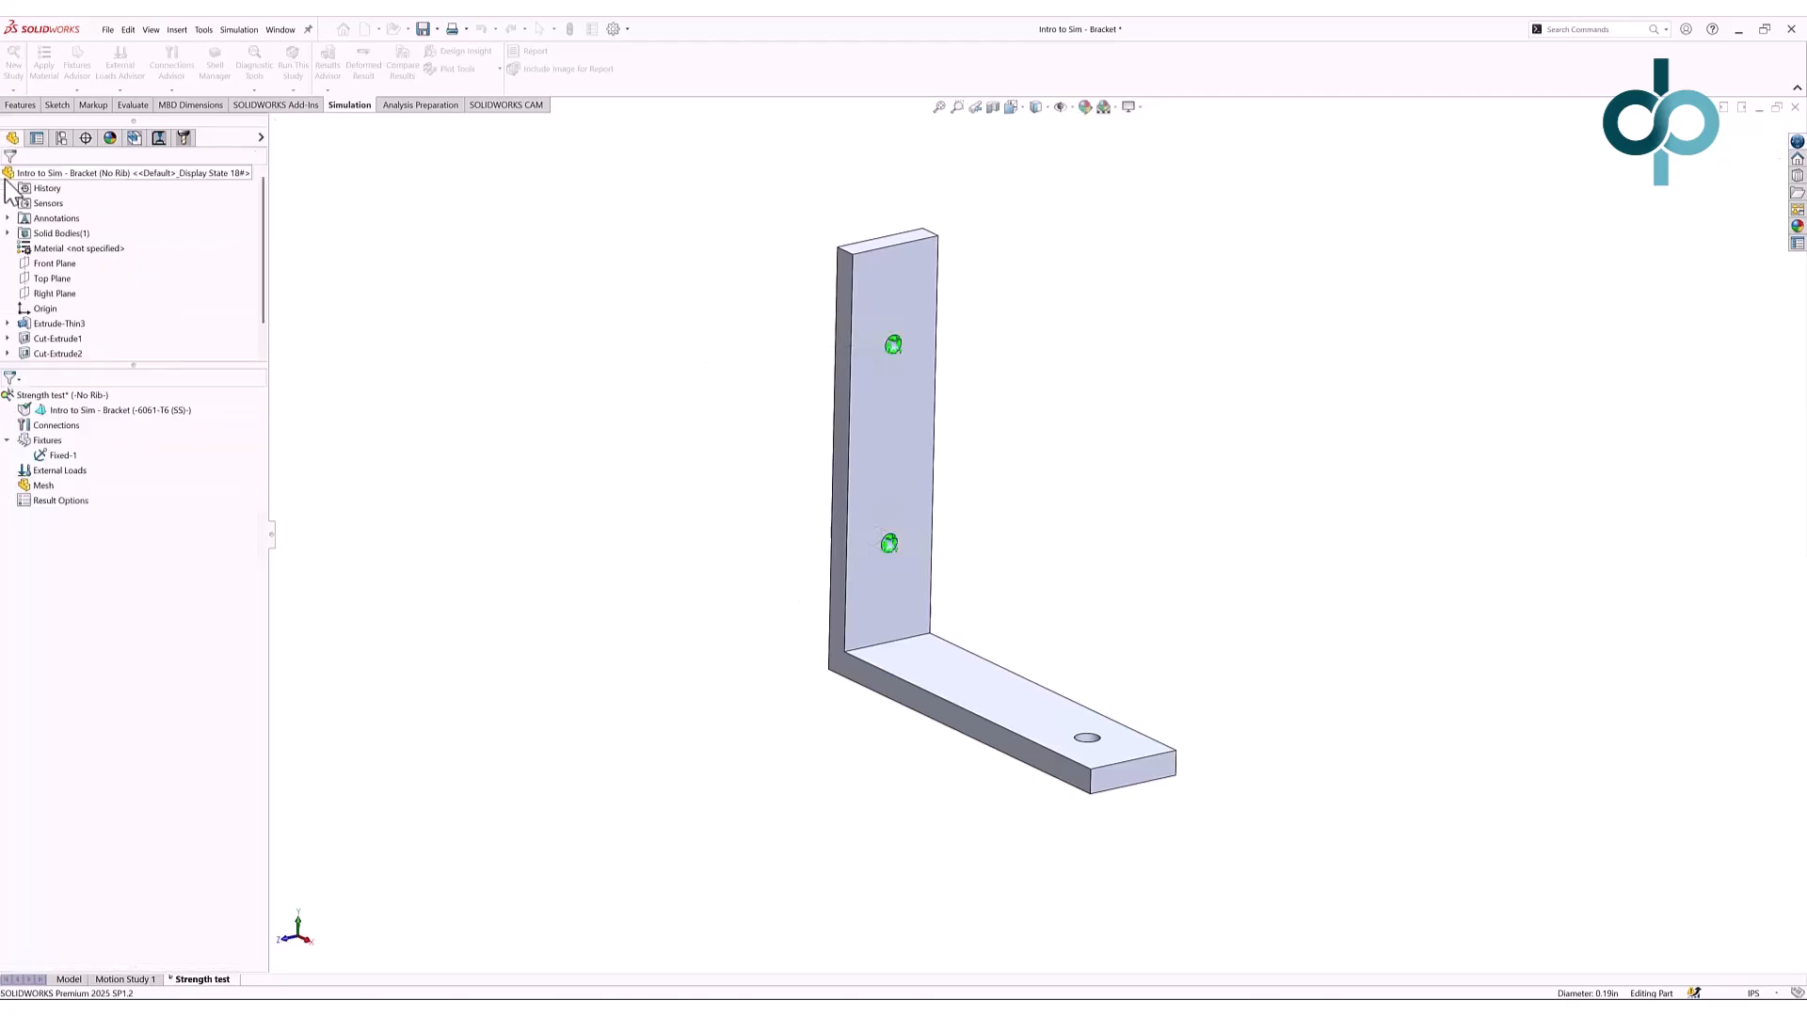
- Apply a 50 lbf force on the horizontal leg's hole, directed along the bracket's front edge
right_click(80, 479)
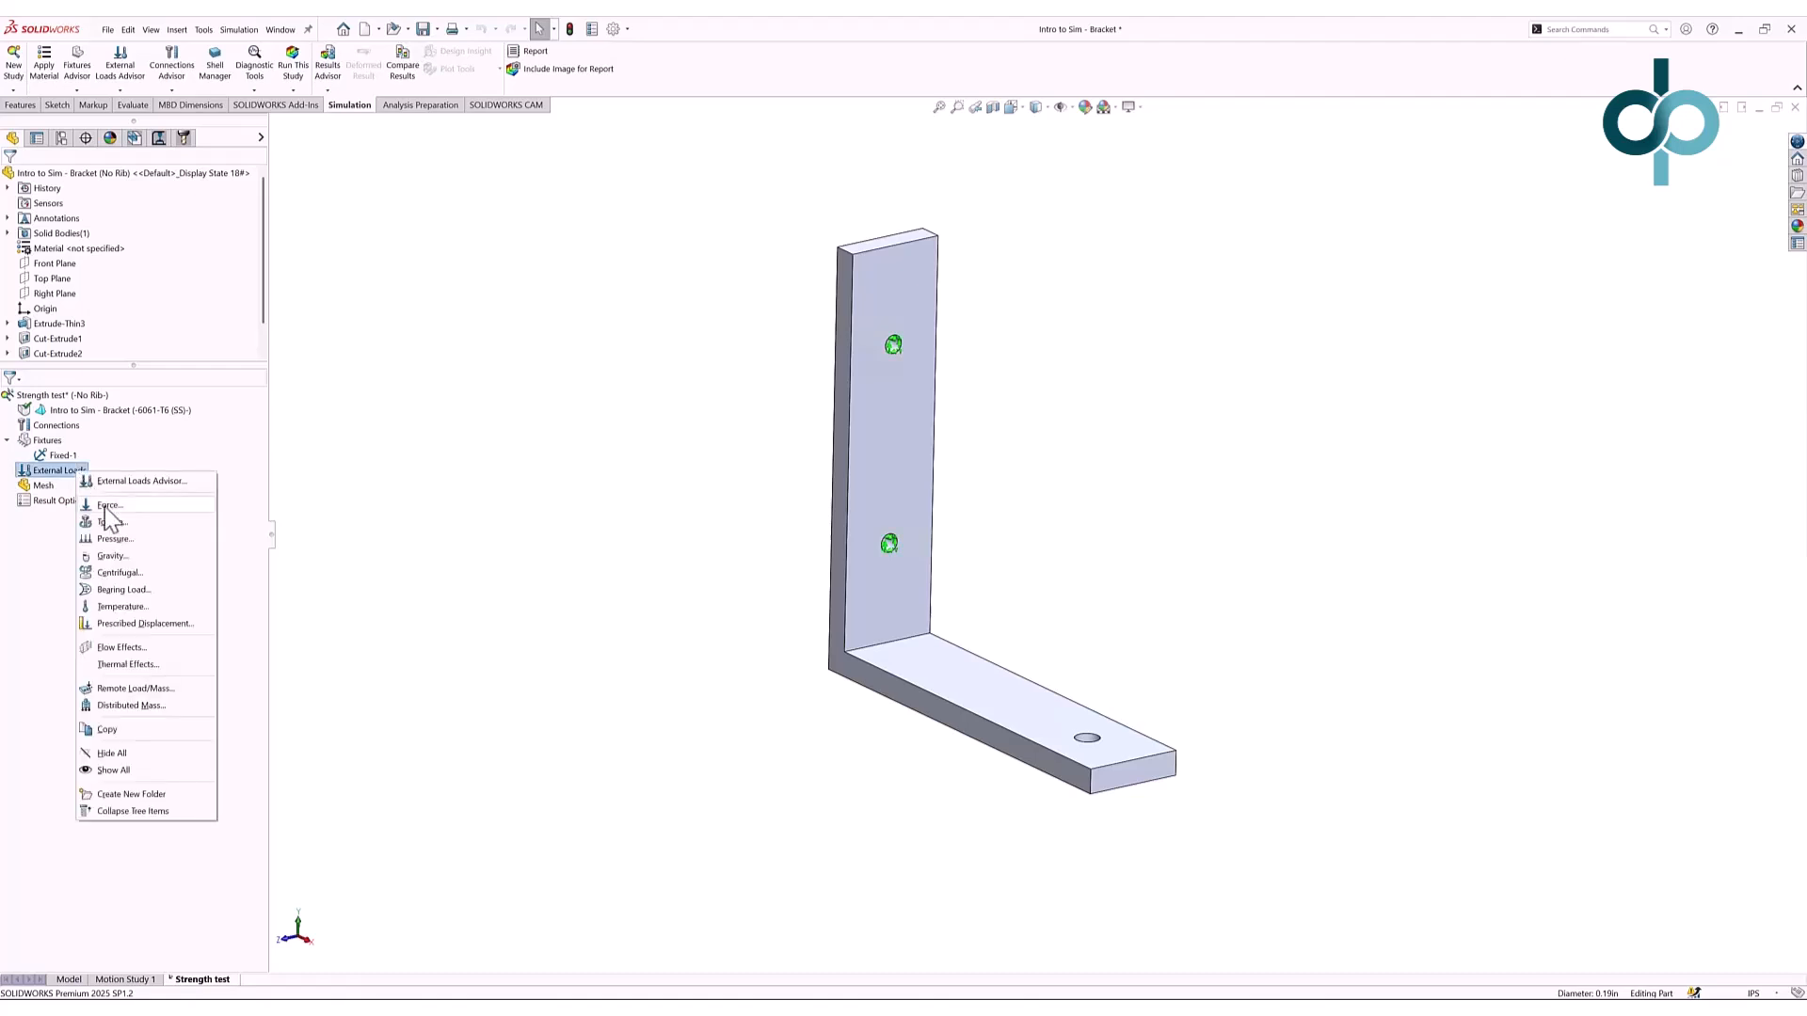
click(104, 506)
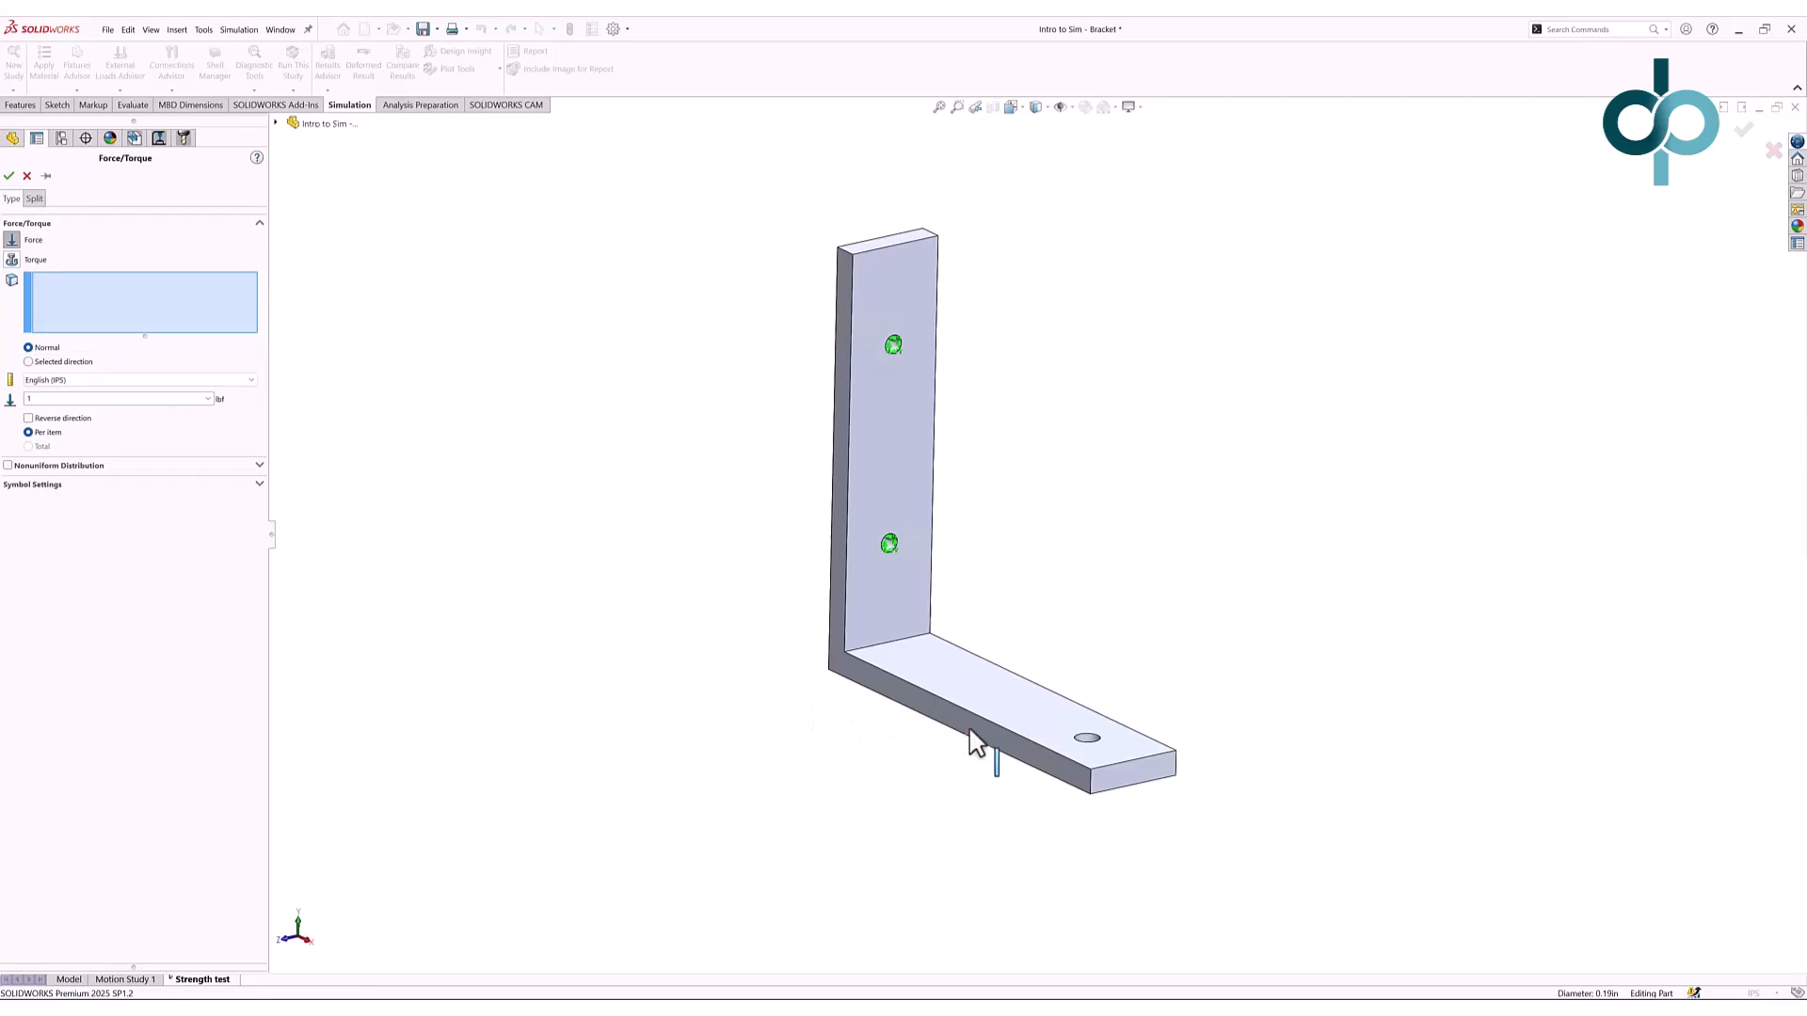
click(1089, 750)
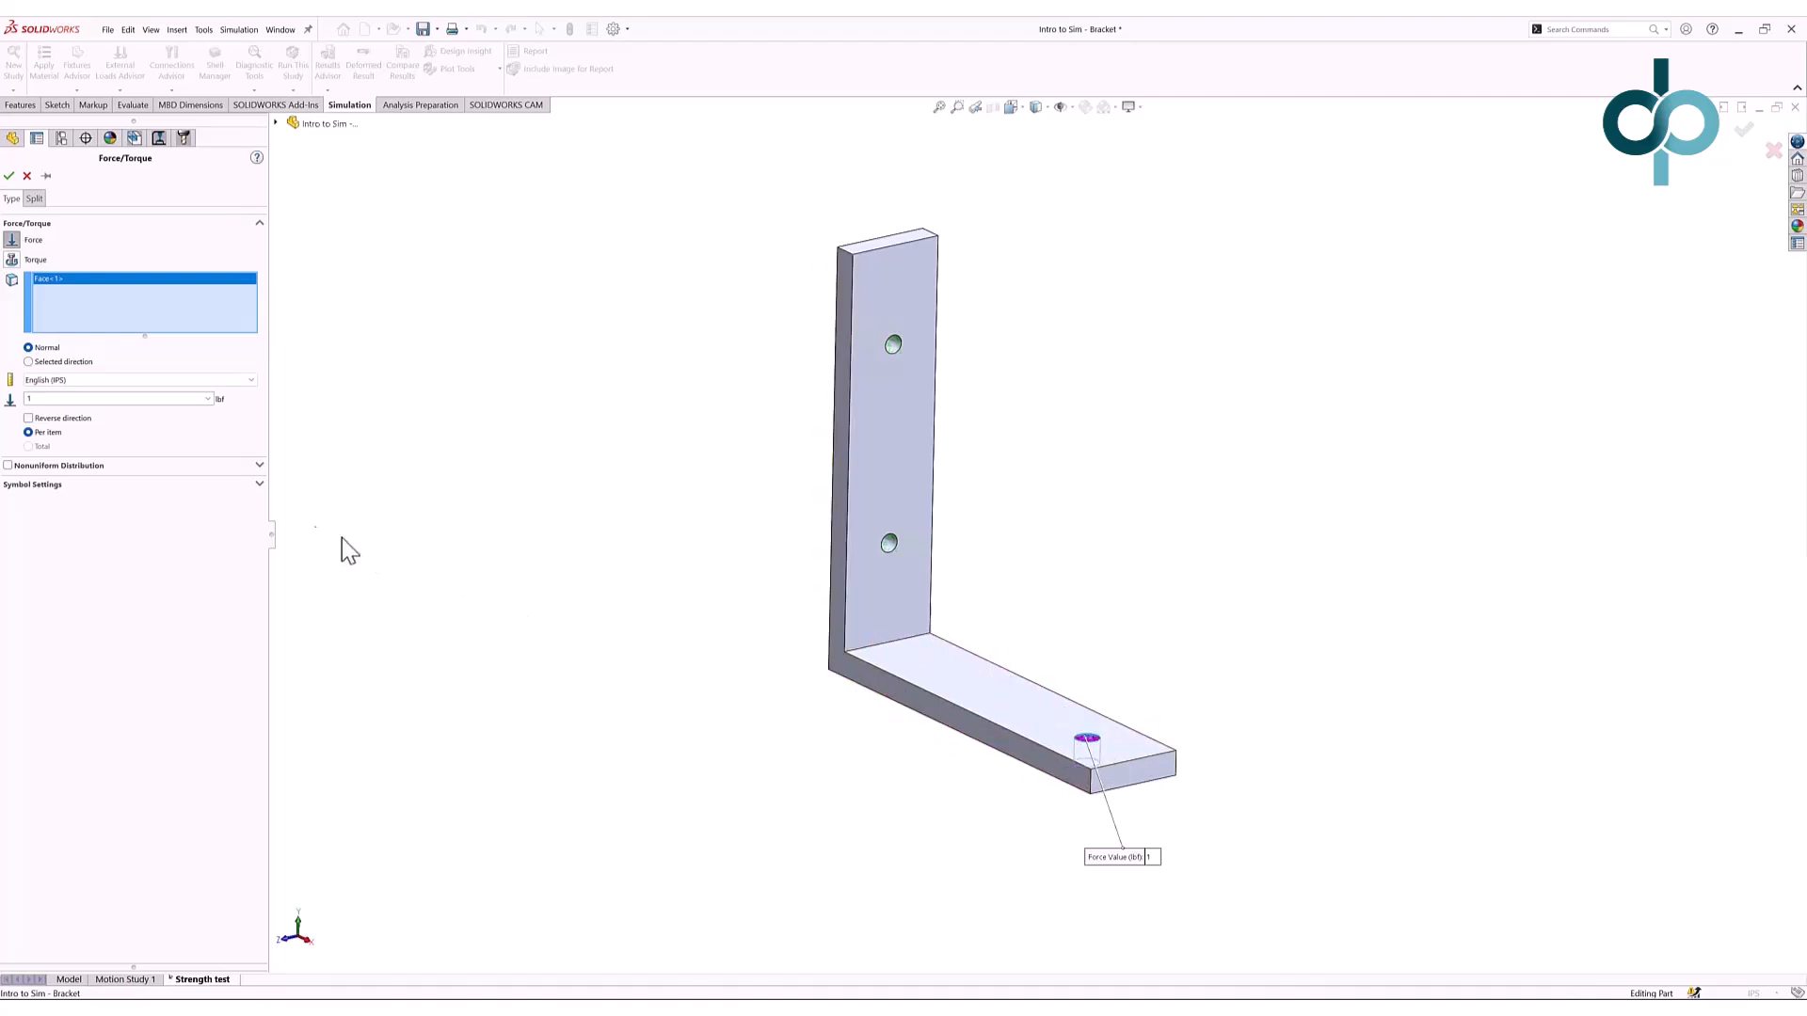
click(31, 362)
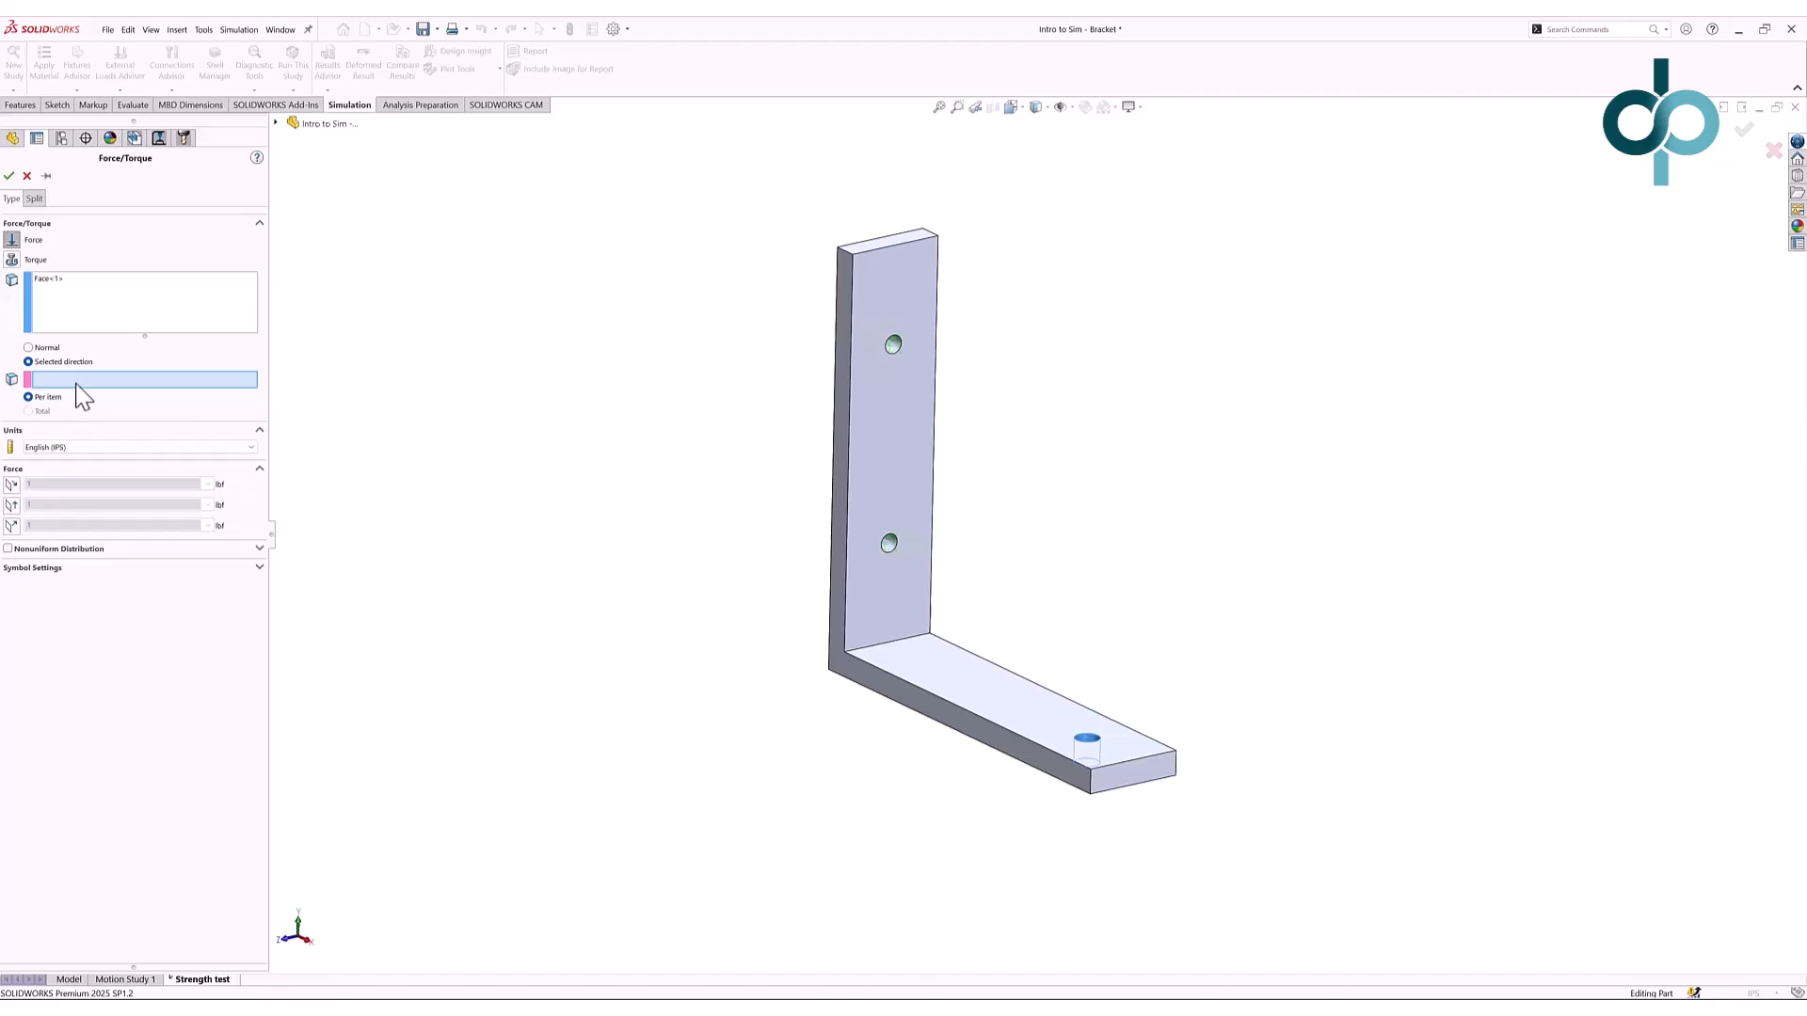
click(1091, 789)
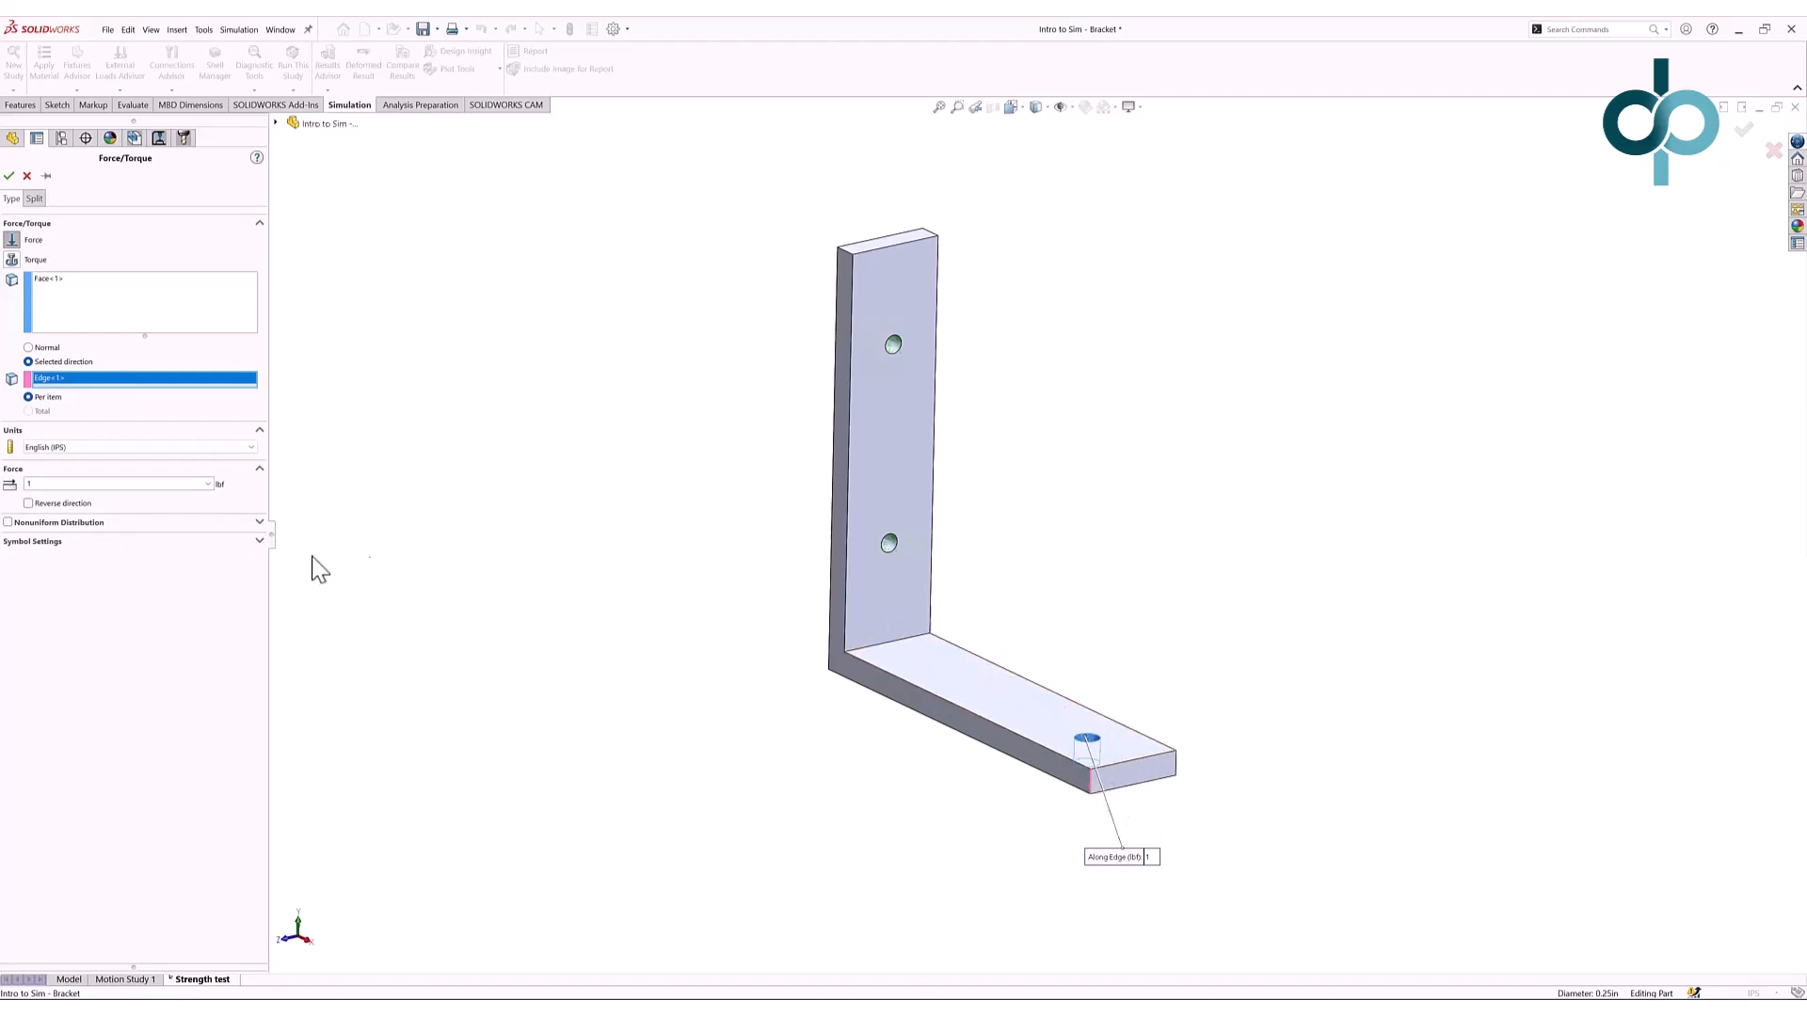
click(92, 483)
click(8, 176)
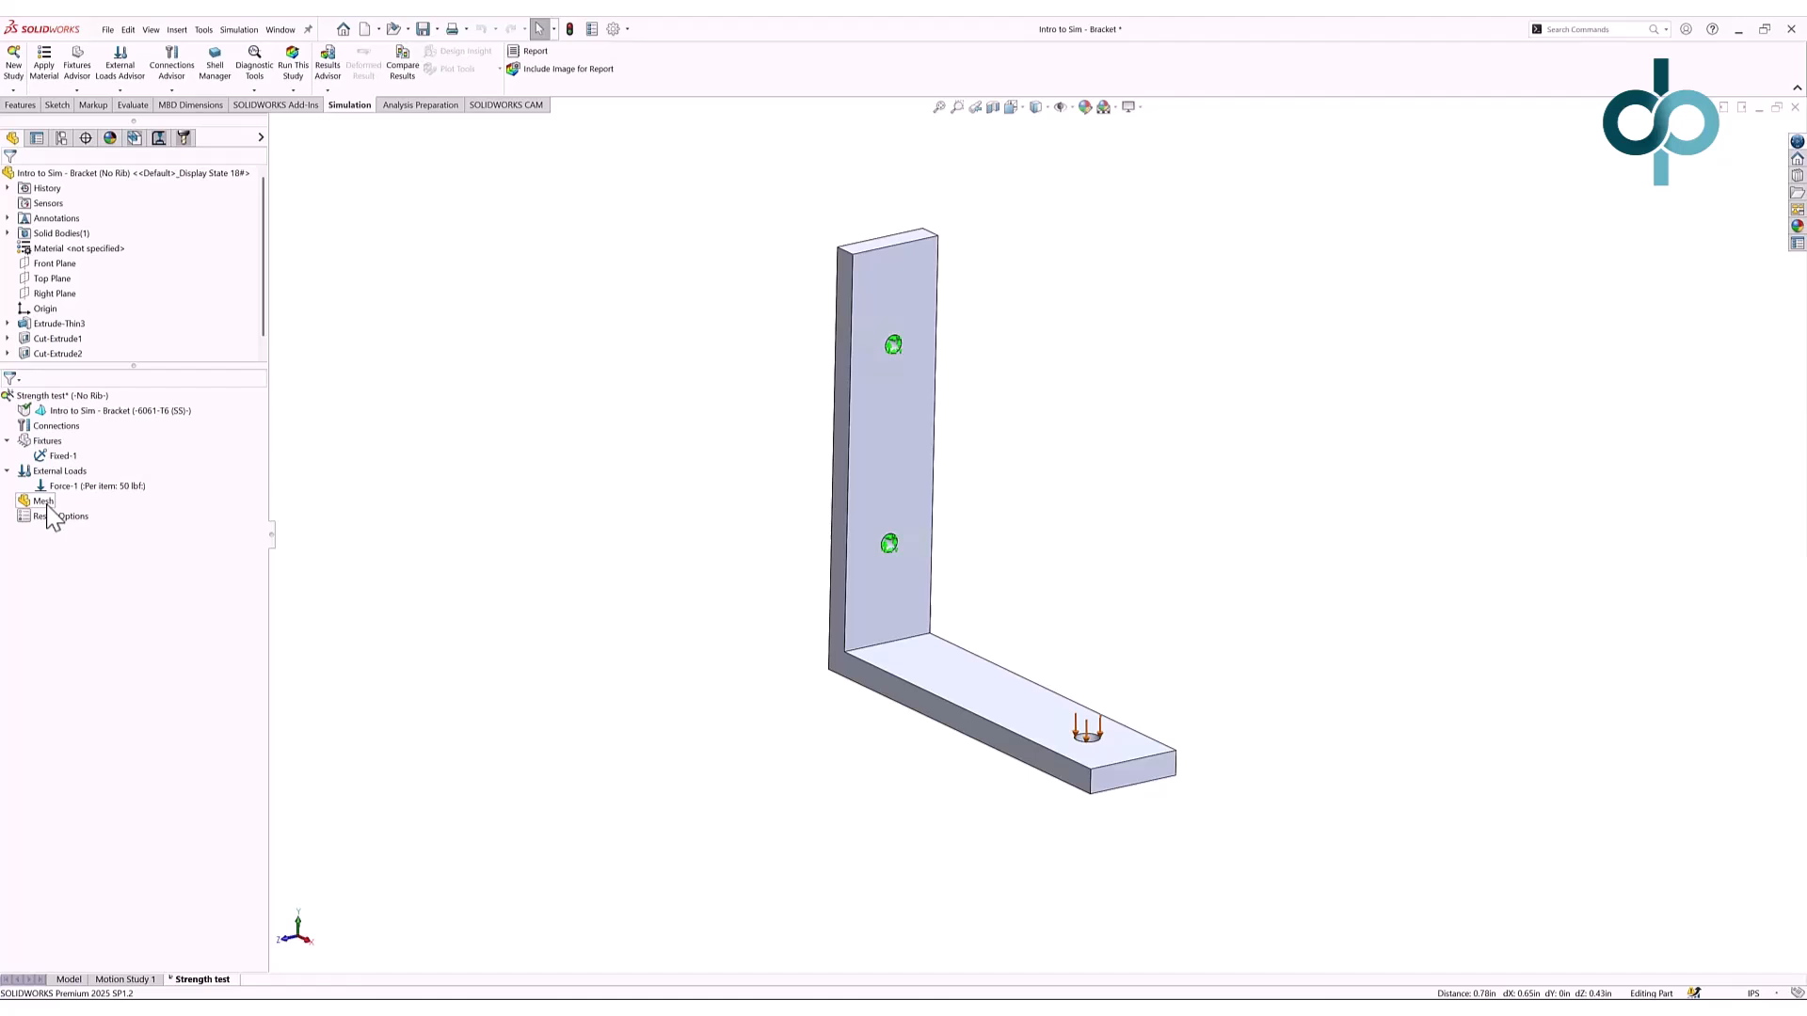
- Mesh the bracket with a blended curvature-based mesh, density nudged slightly toward Fine
right_click(49, 509)
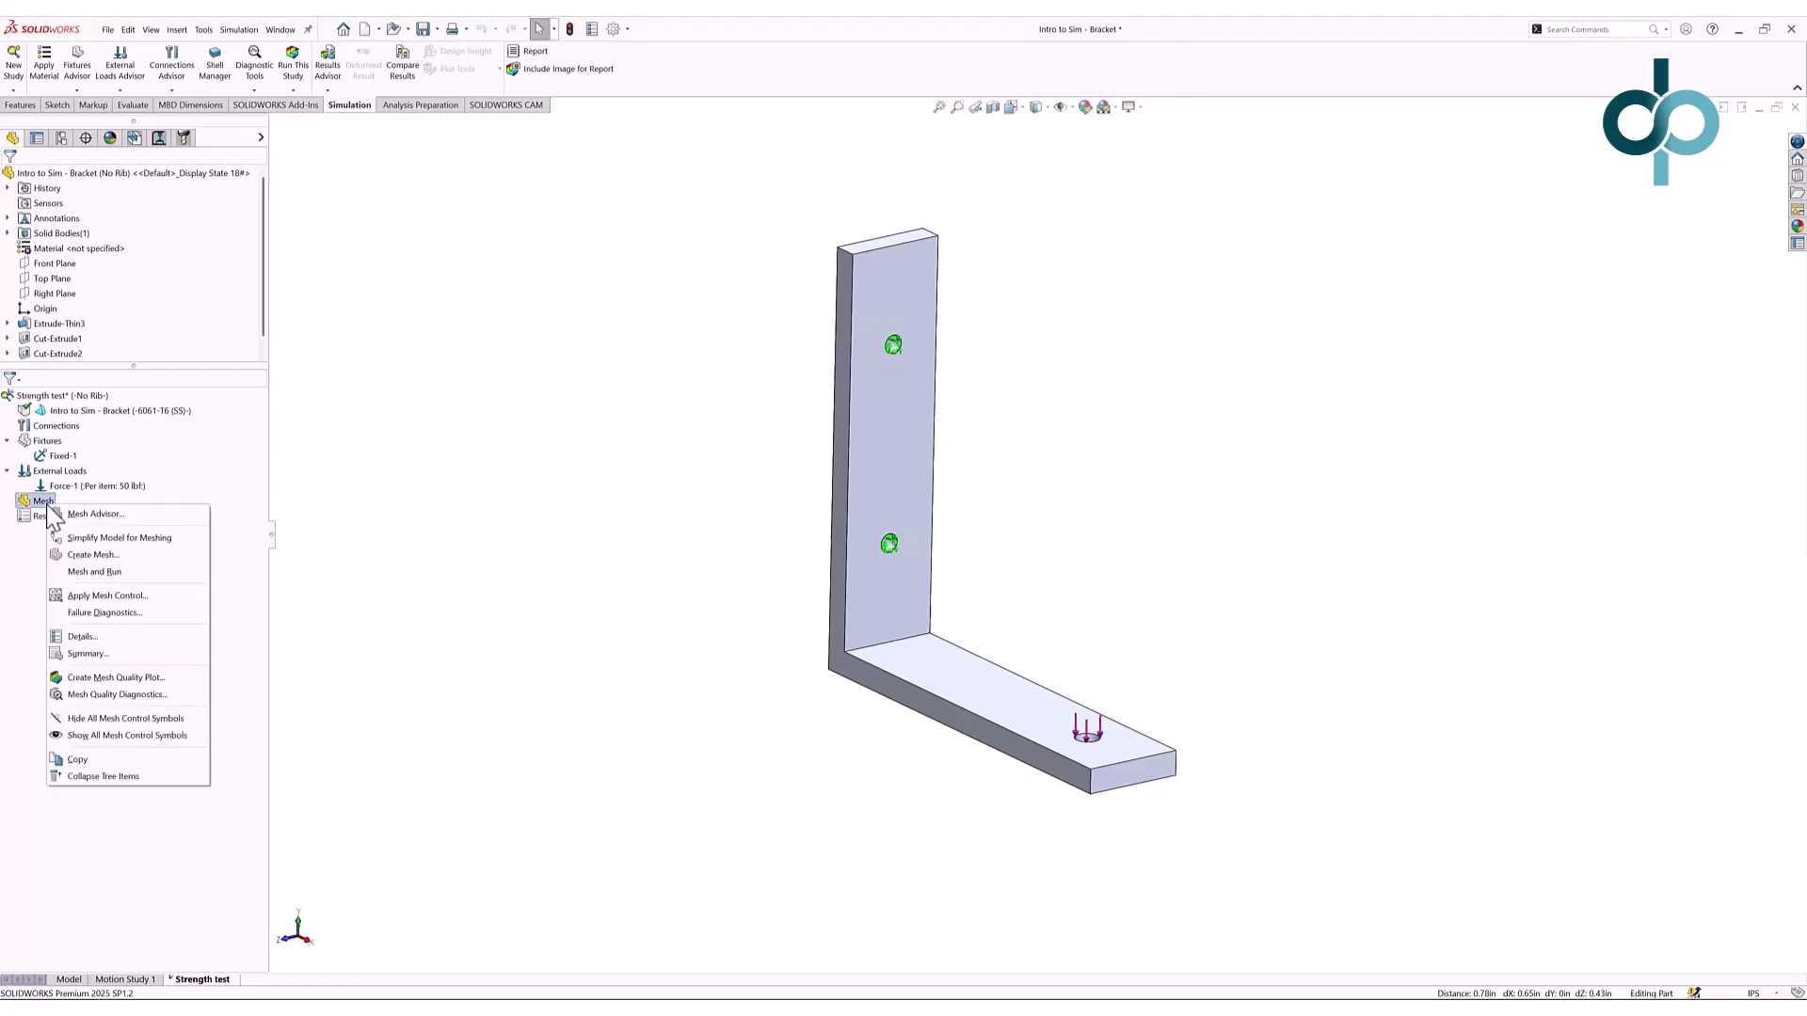
click(131, 559)
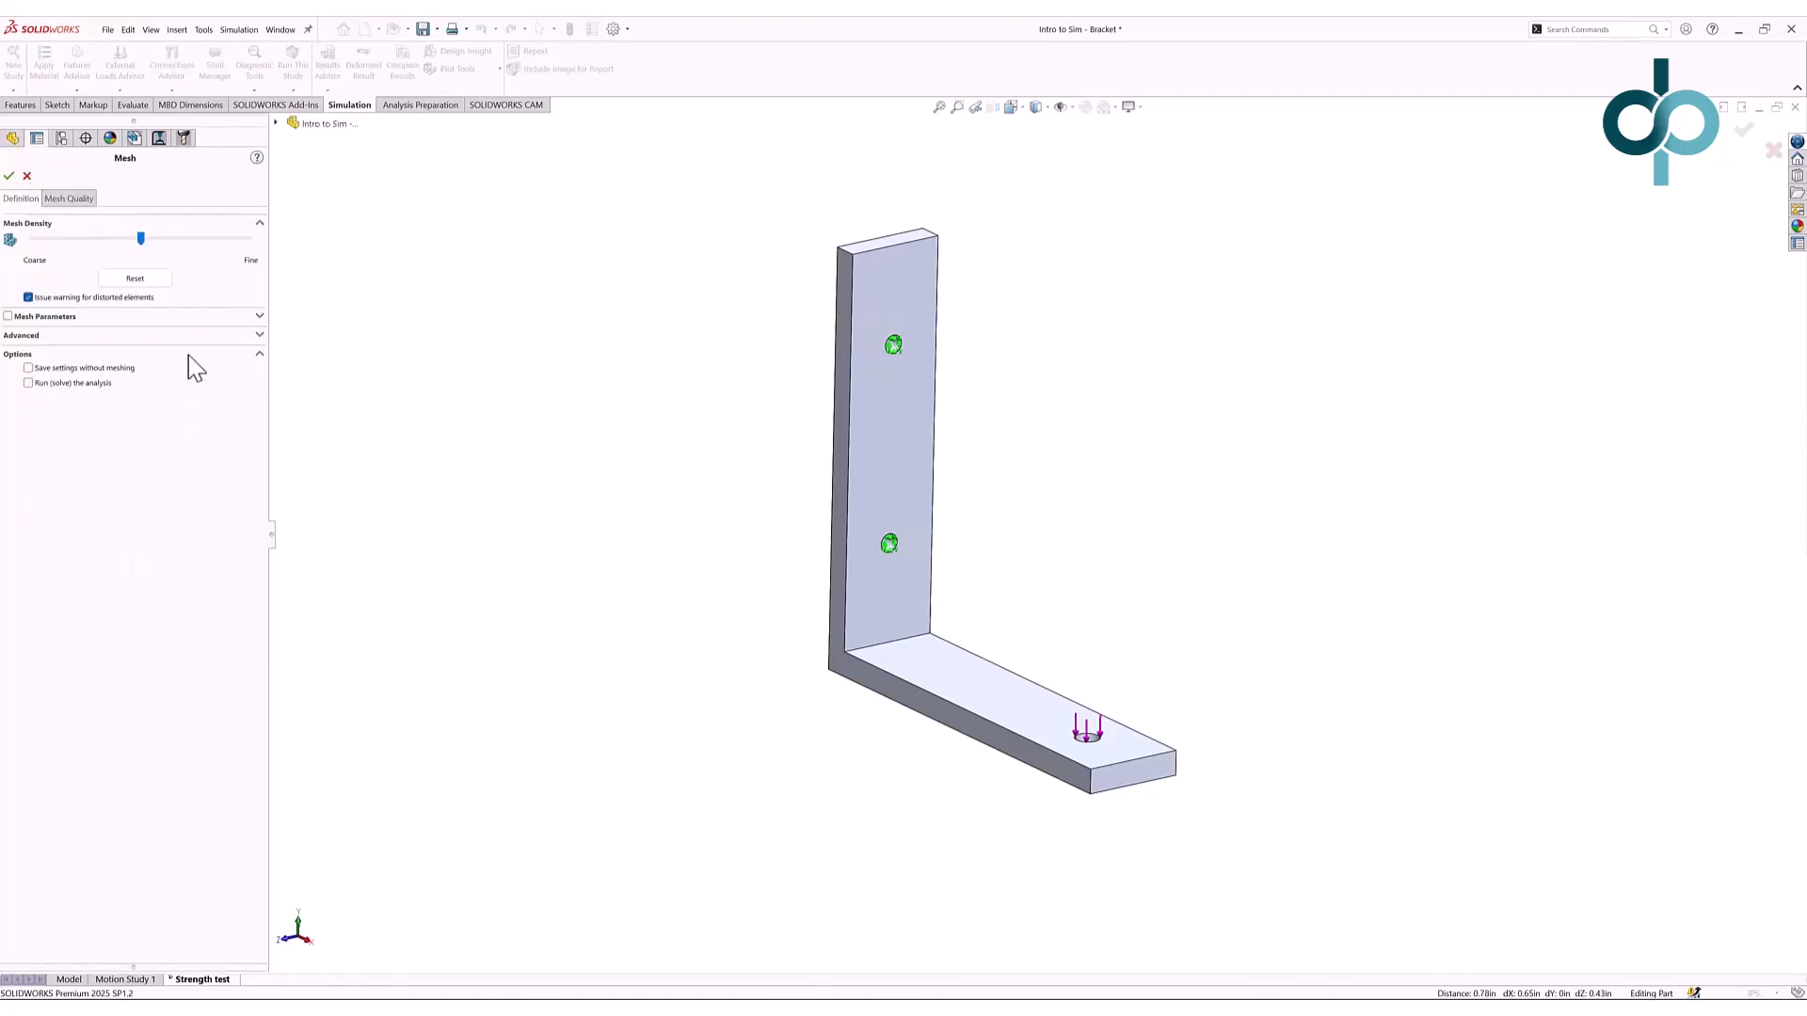
drag(139, 240, 166, 240)
click(70, 239)
click(71, 239)
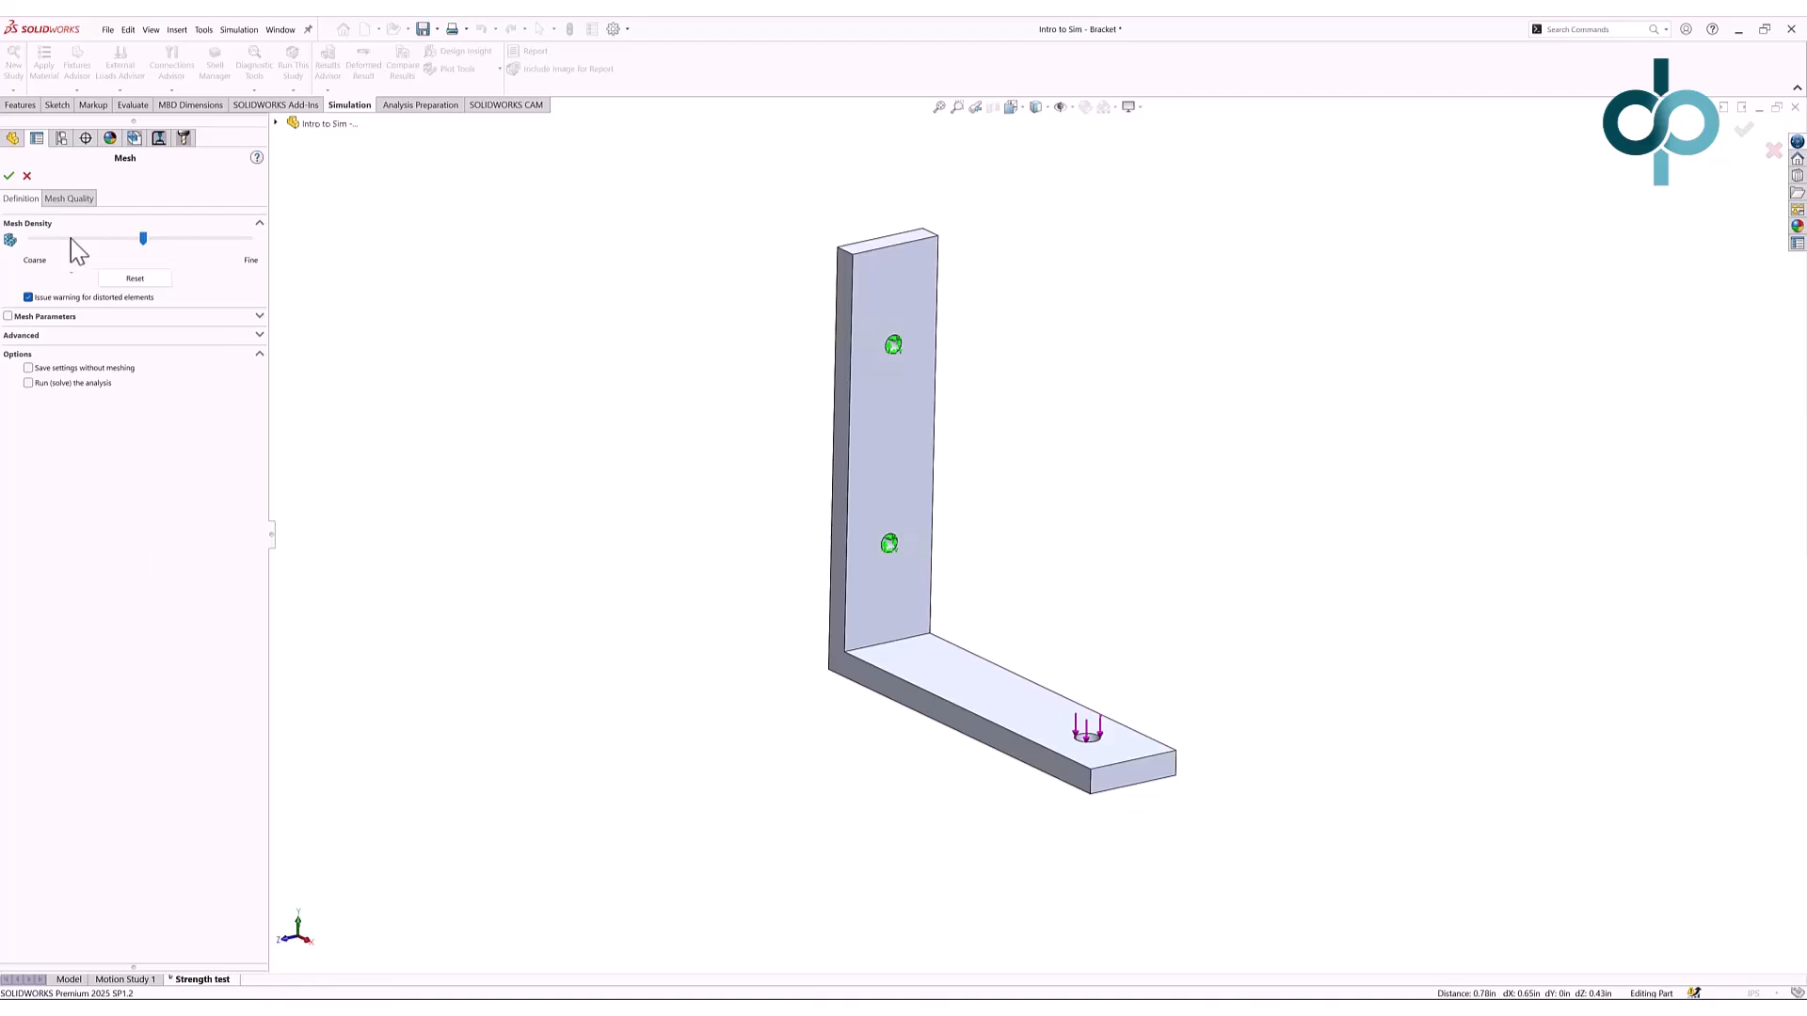
click(75, 316)
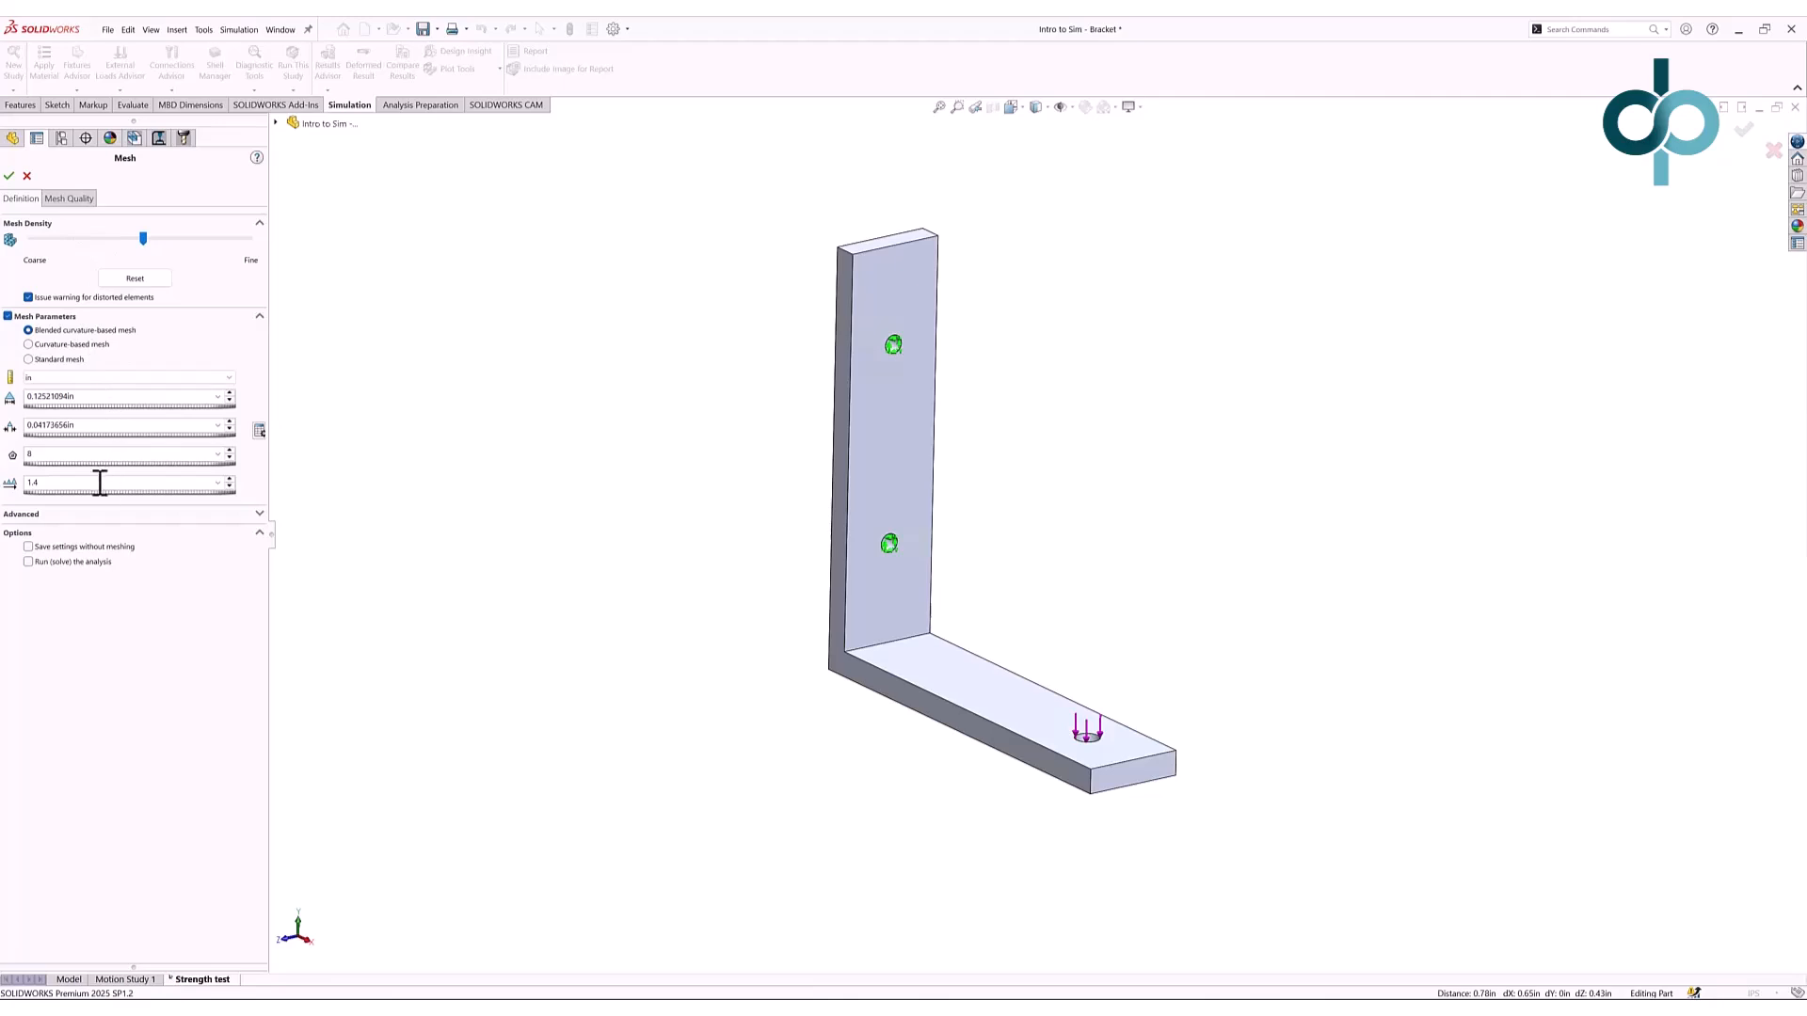
click(58, 359)
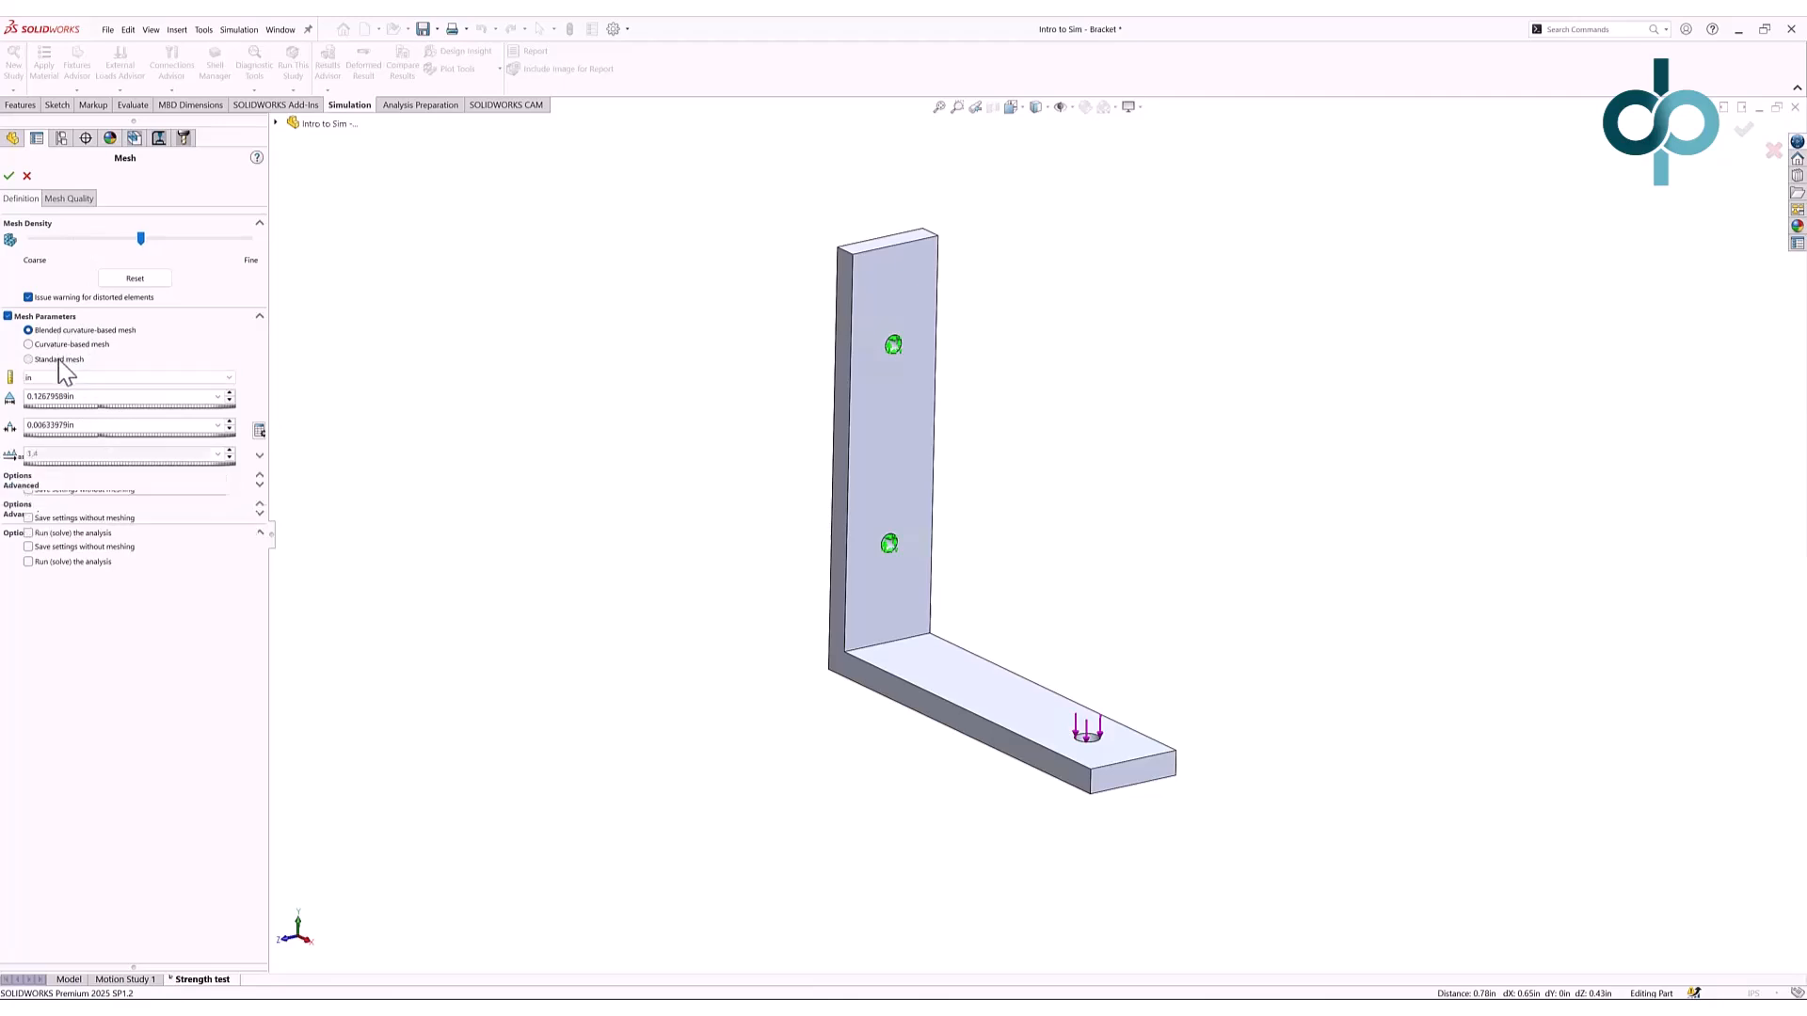
click(59, 331)
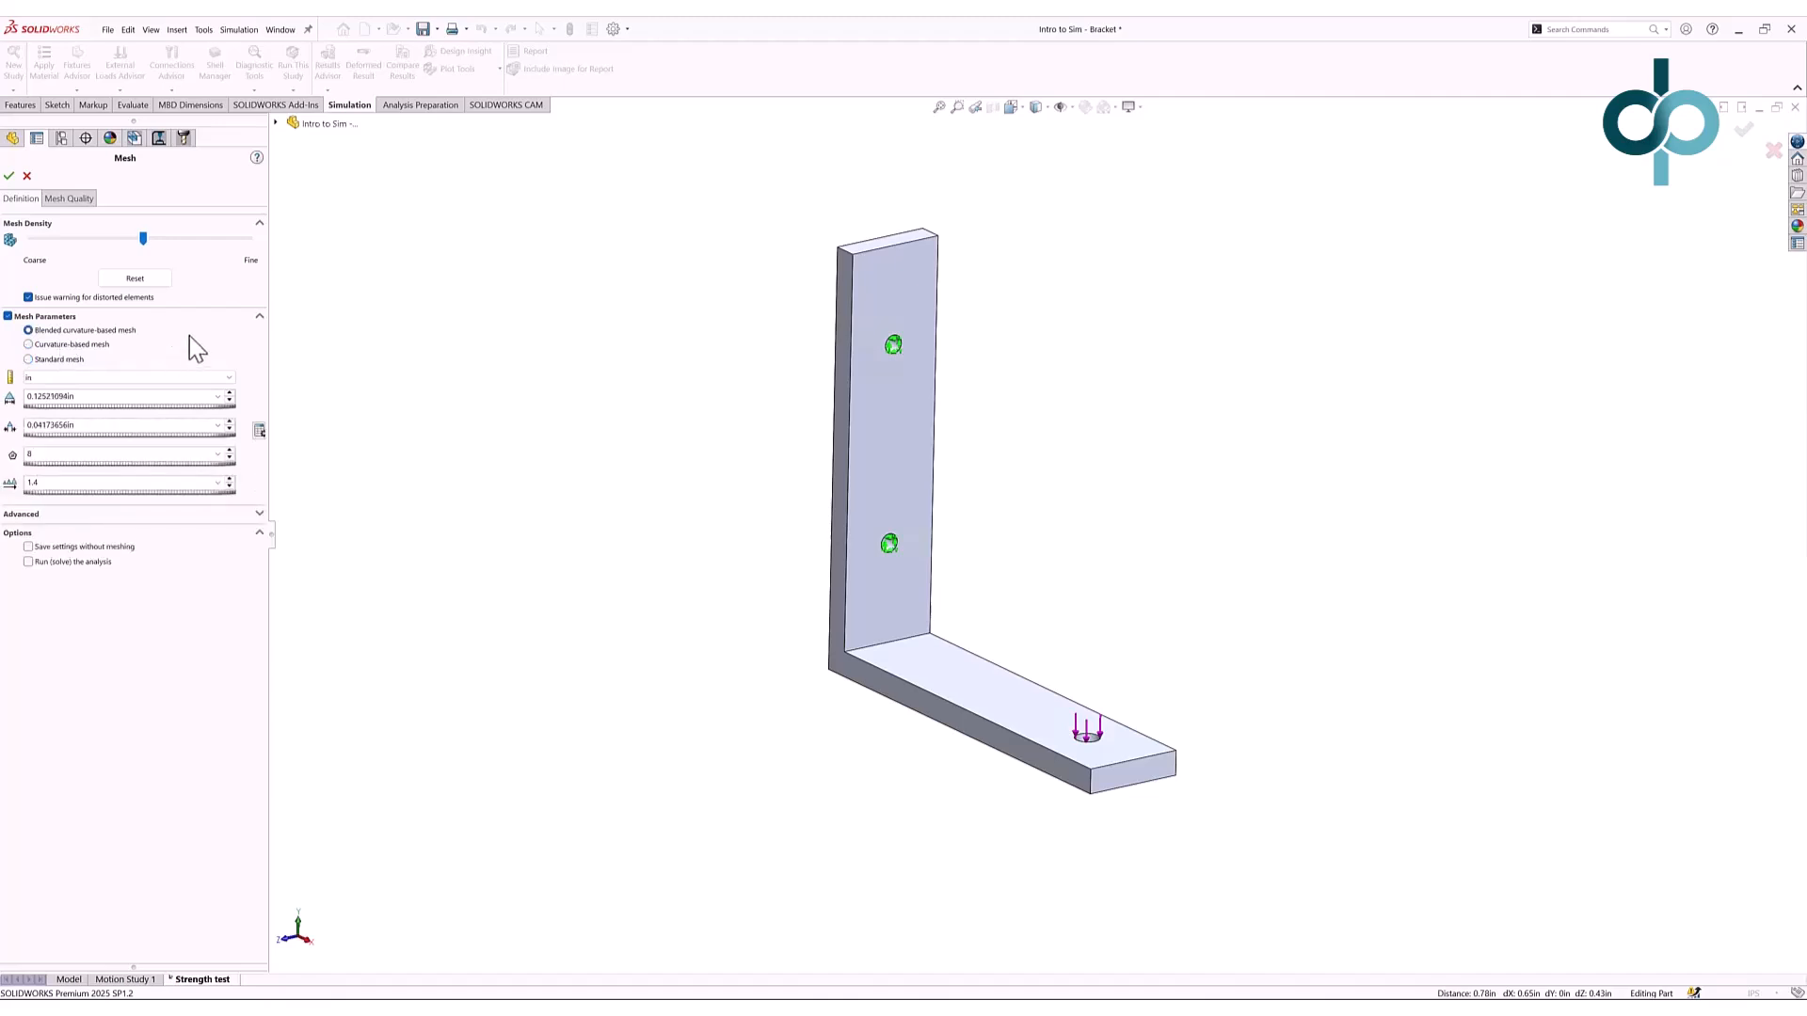
drag(144, 239, 222, 244)
click(8, 176)
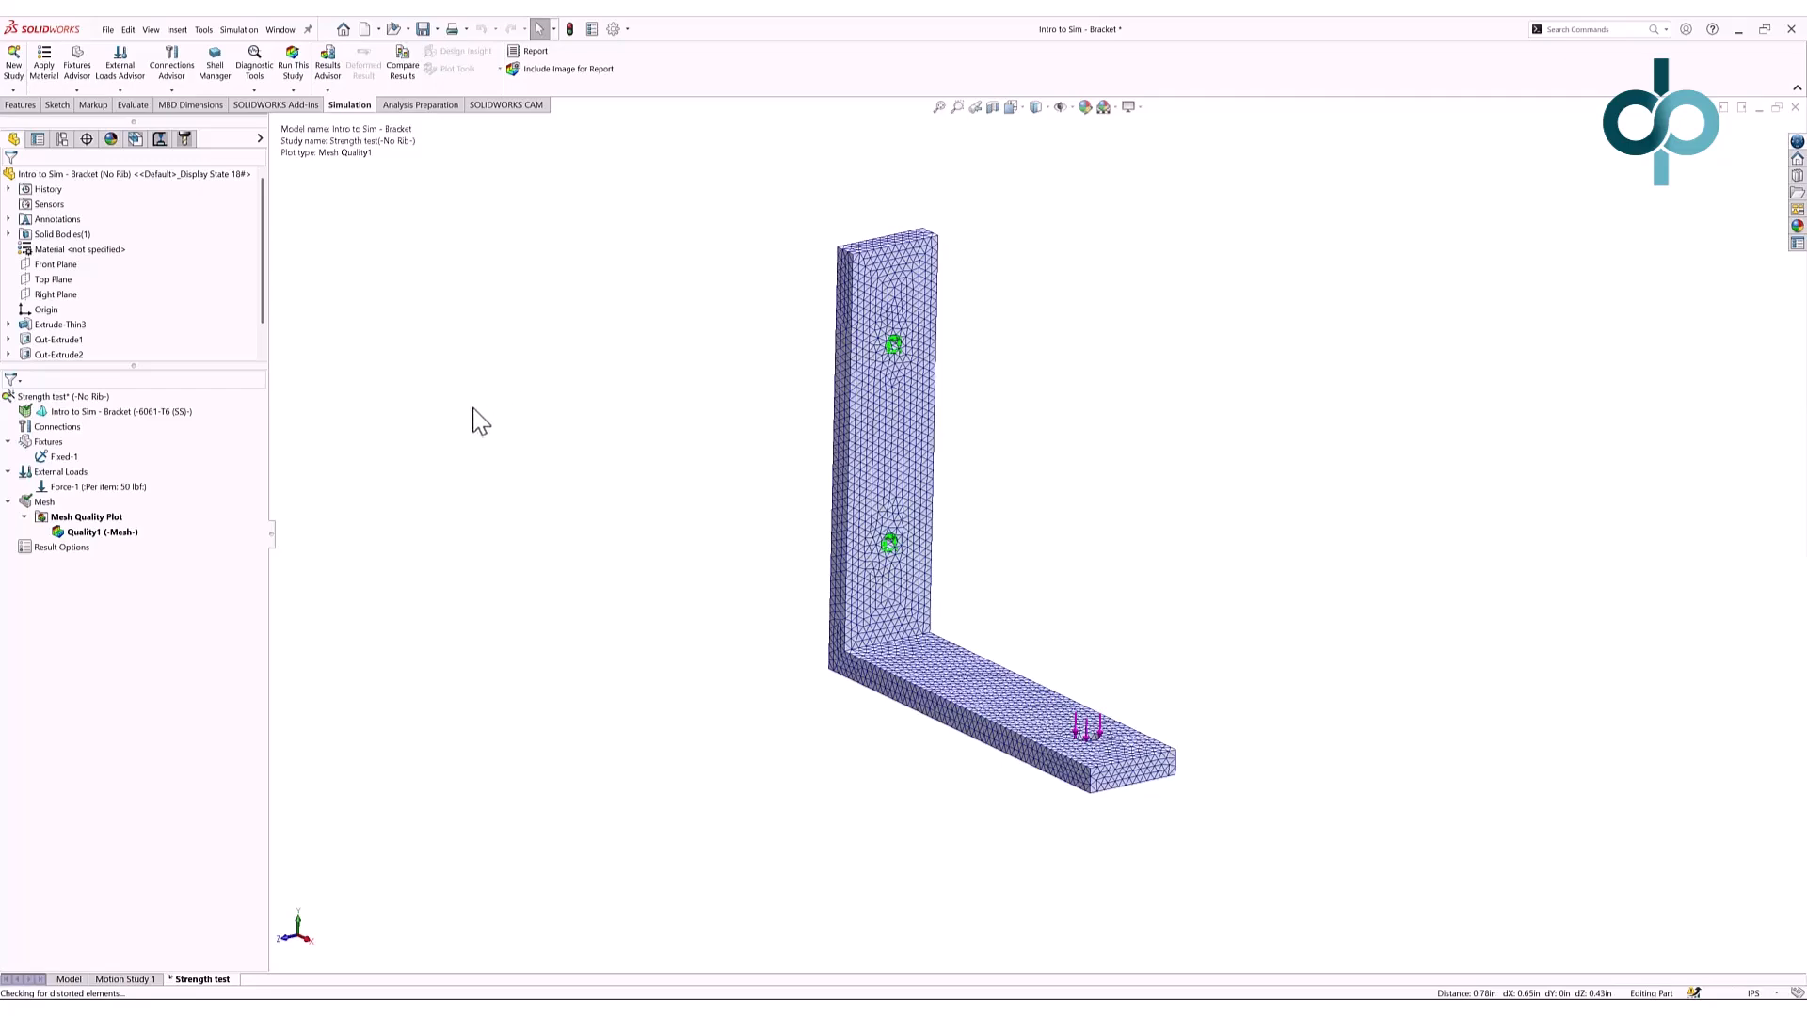
- Run the Strength test study to produce the bracket's von Mises stress plot
scroll(969, 664, down, 2)
scroll(970, 664, up, 2)
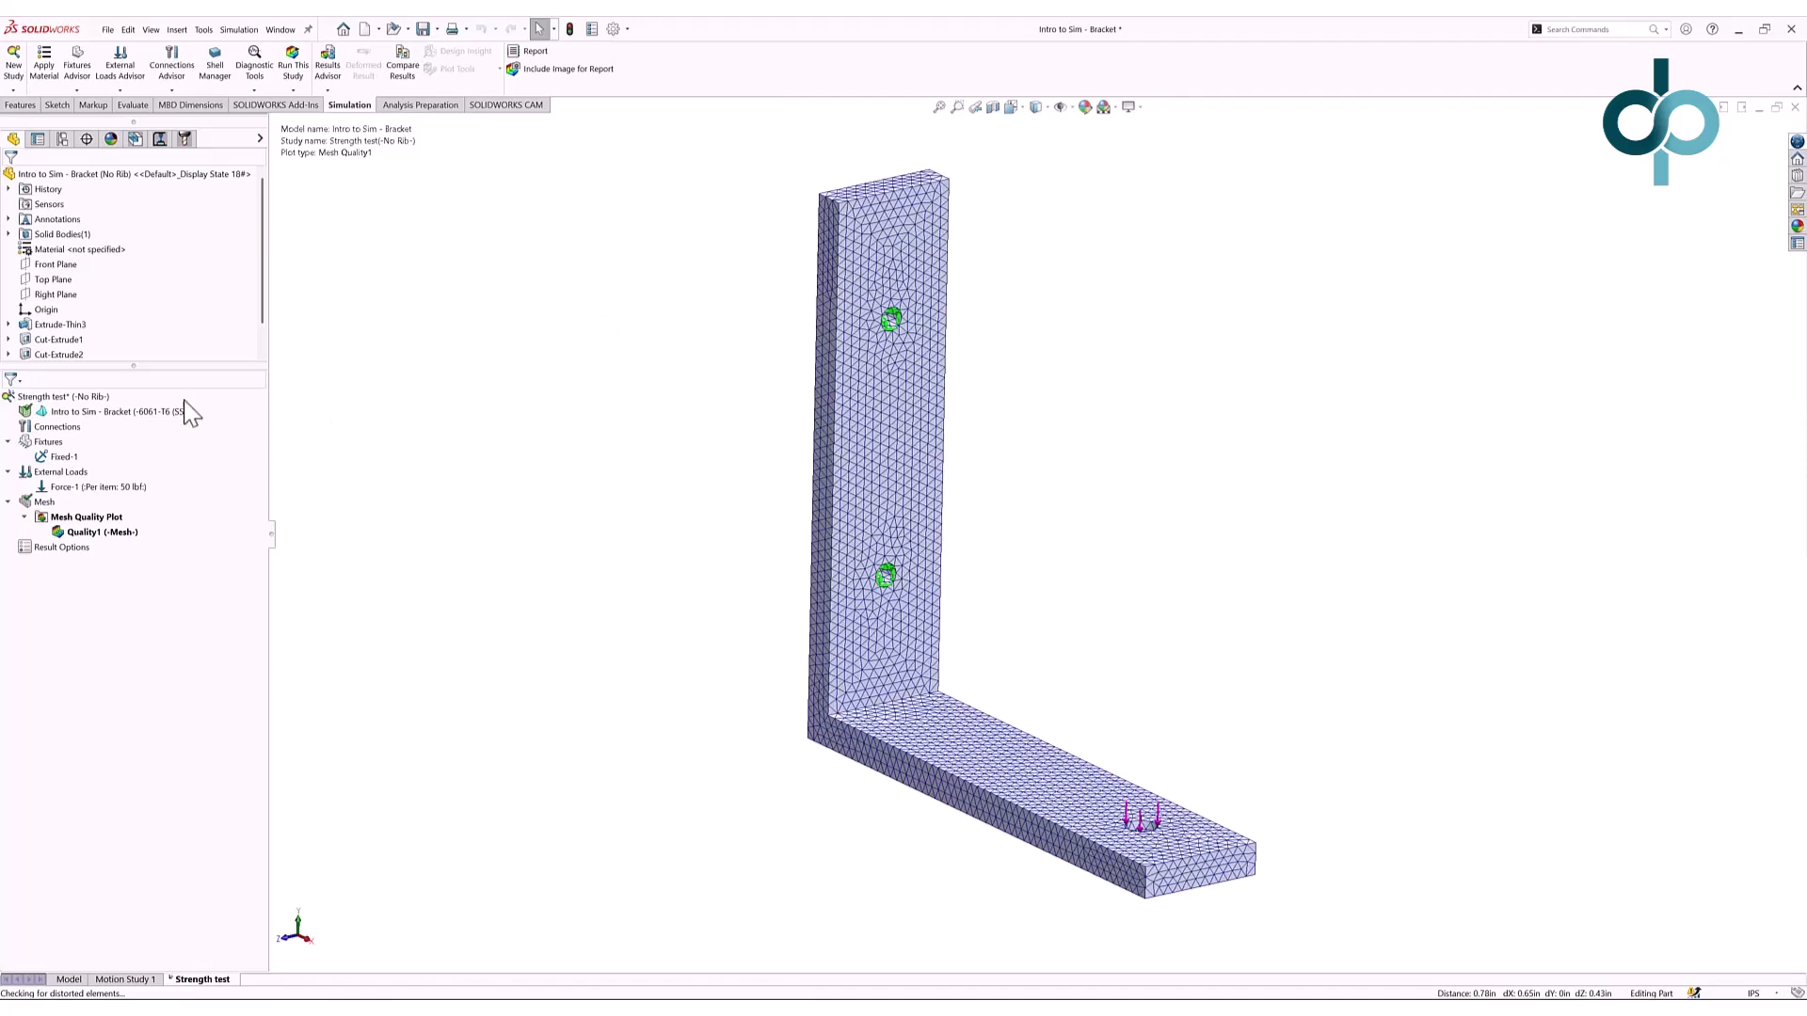
right_click(101, 395)
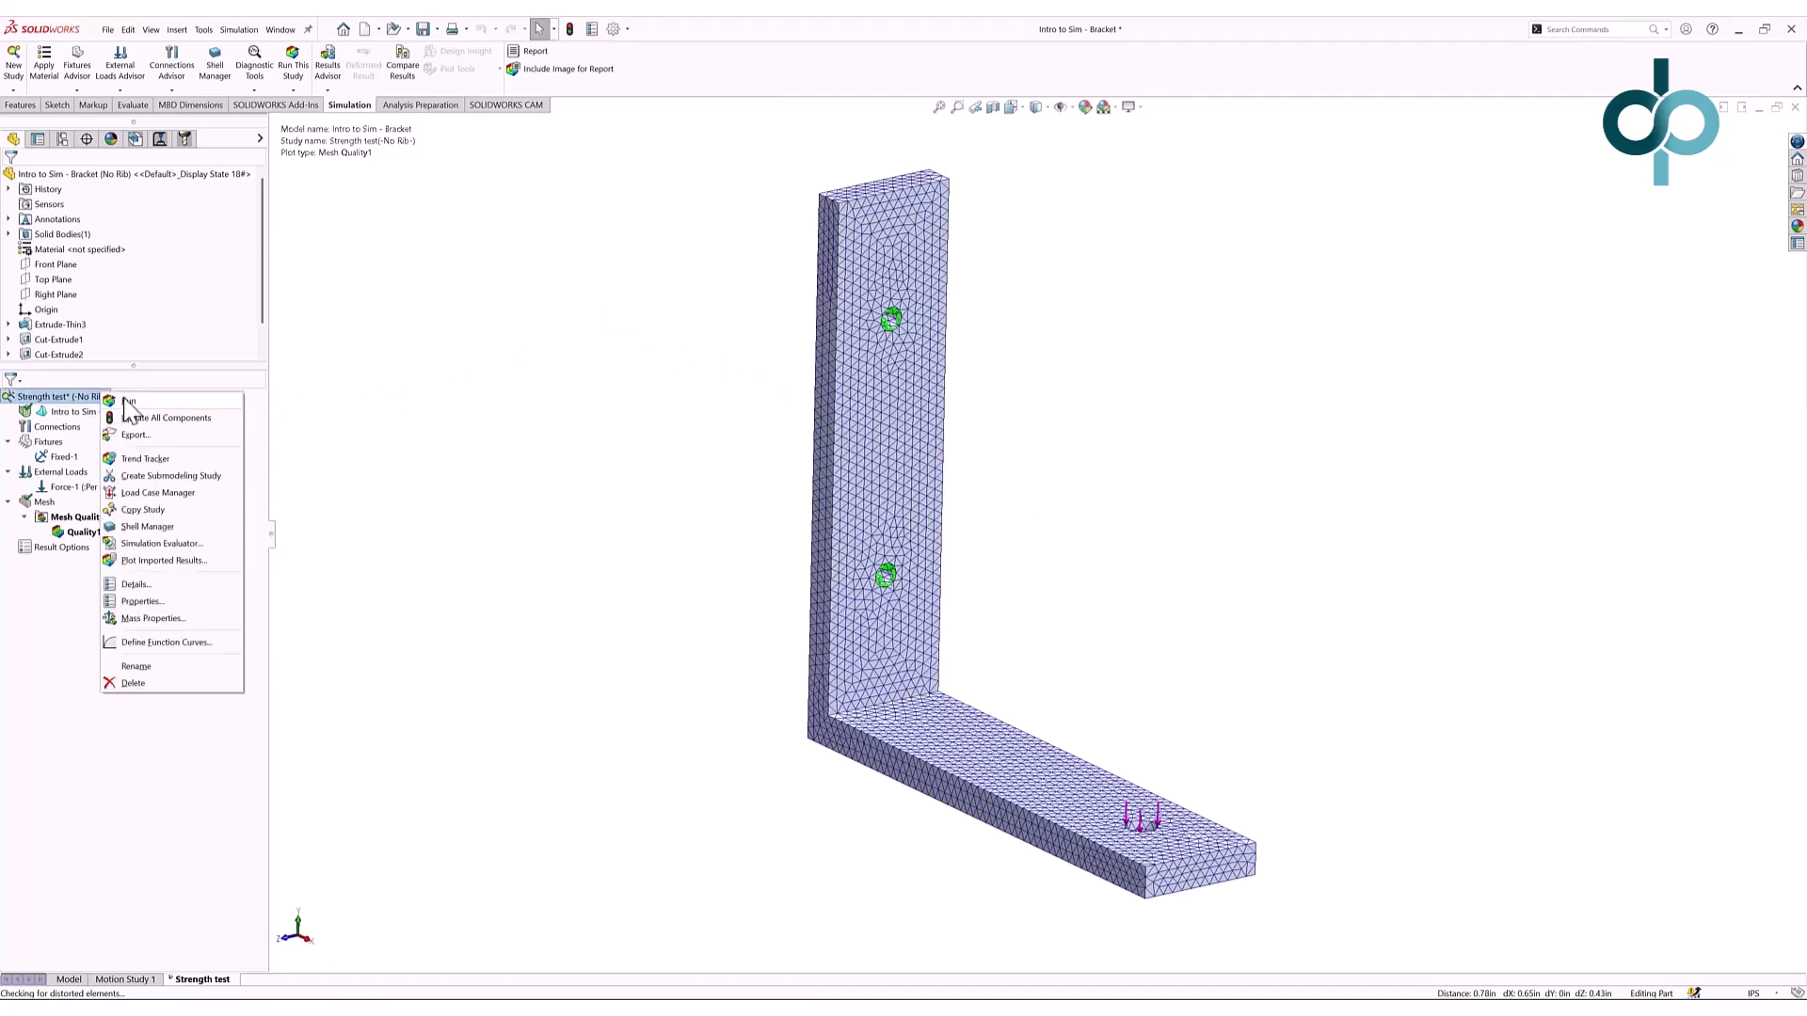
click(293, 66)
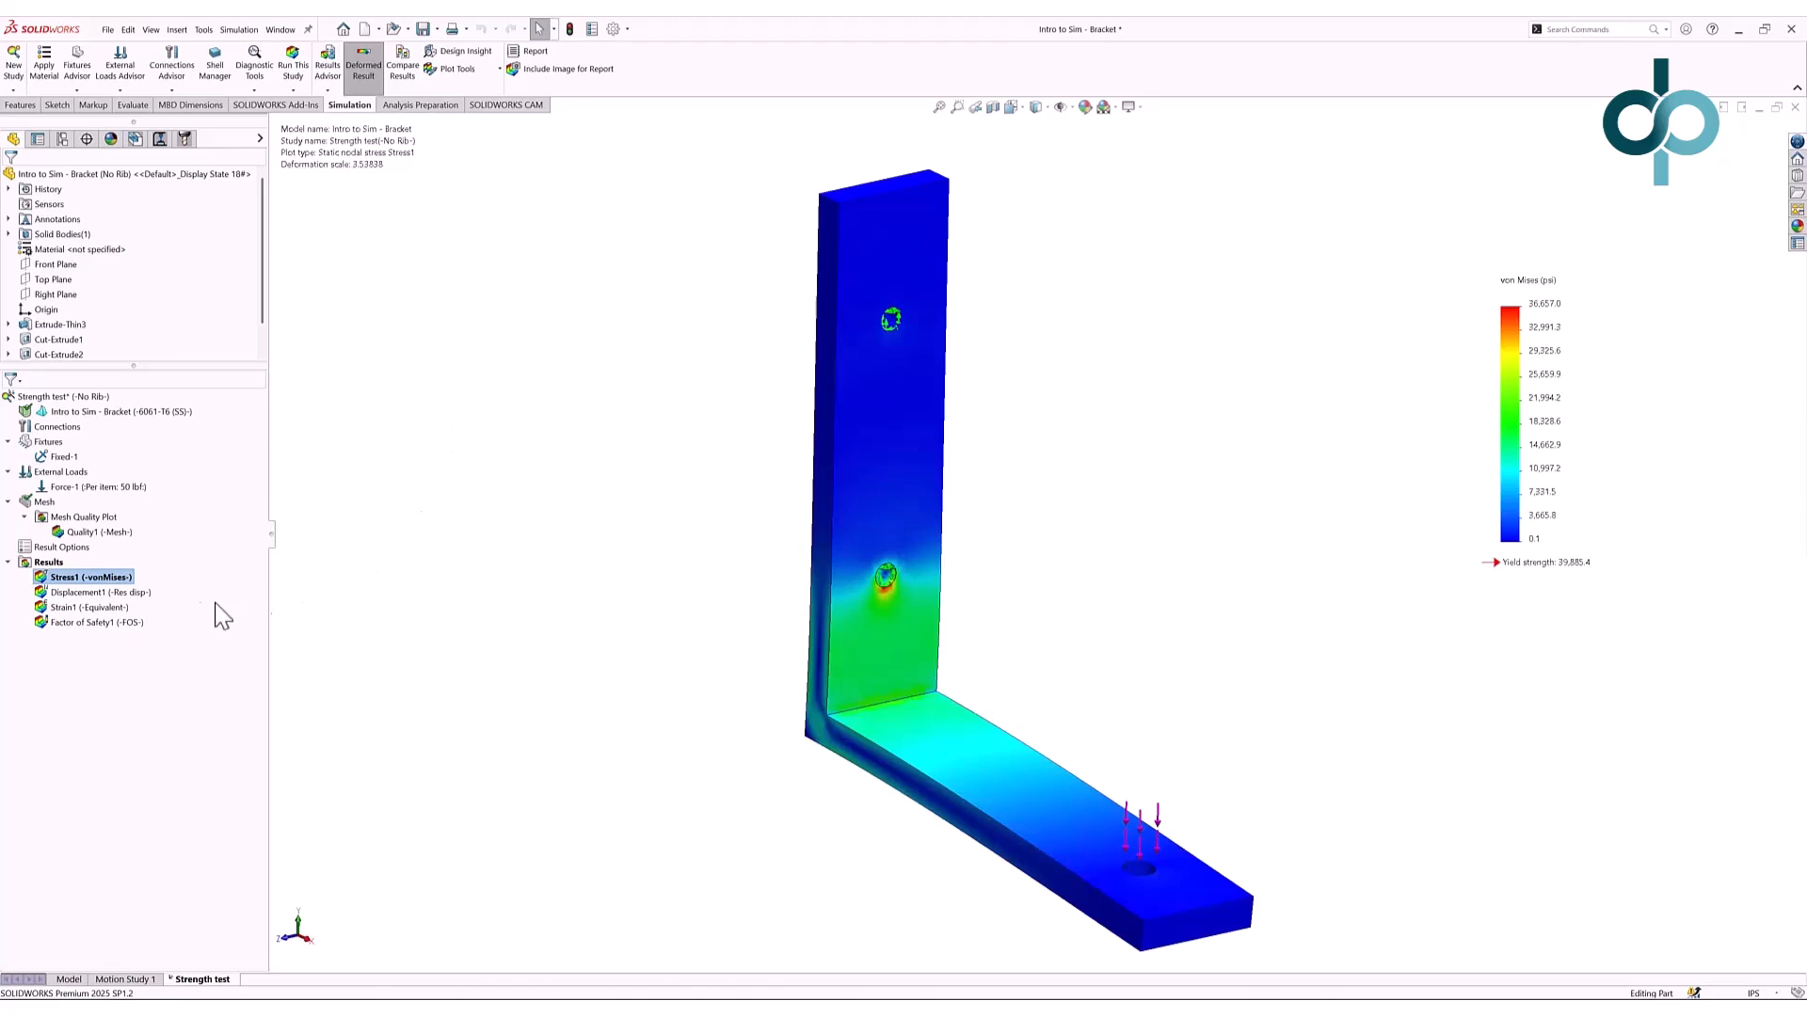
- Show the Displacement1 plot (max 0.121) and play, then close, its deformation animation
double_click(136, 593)
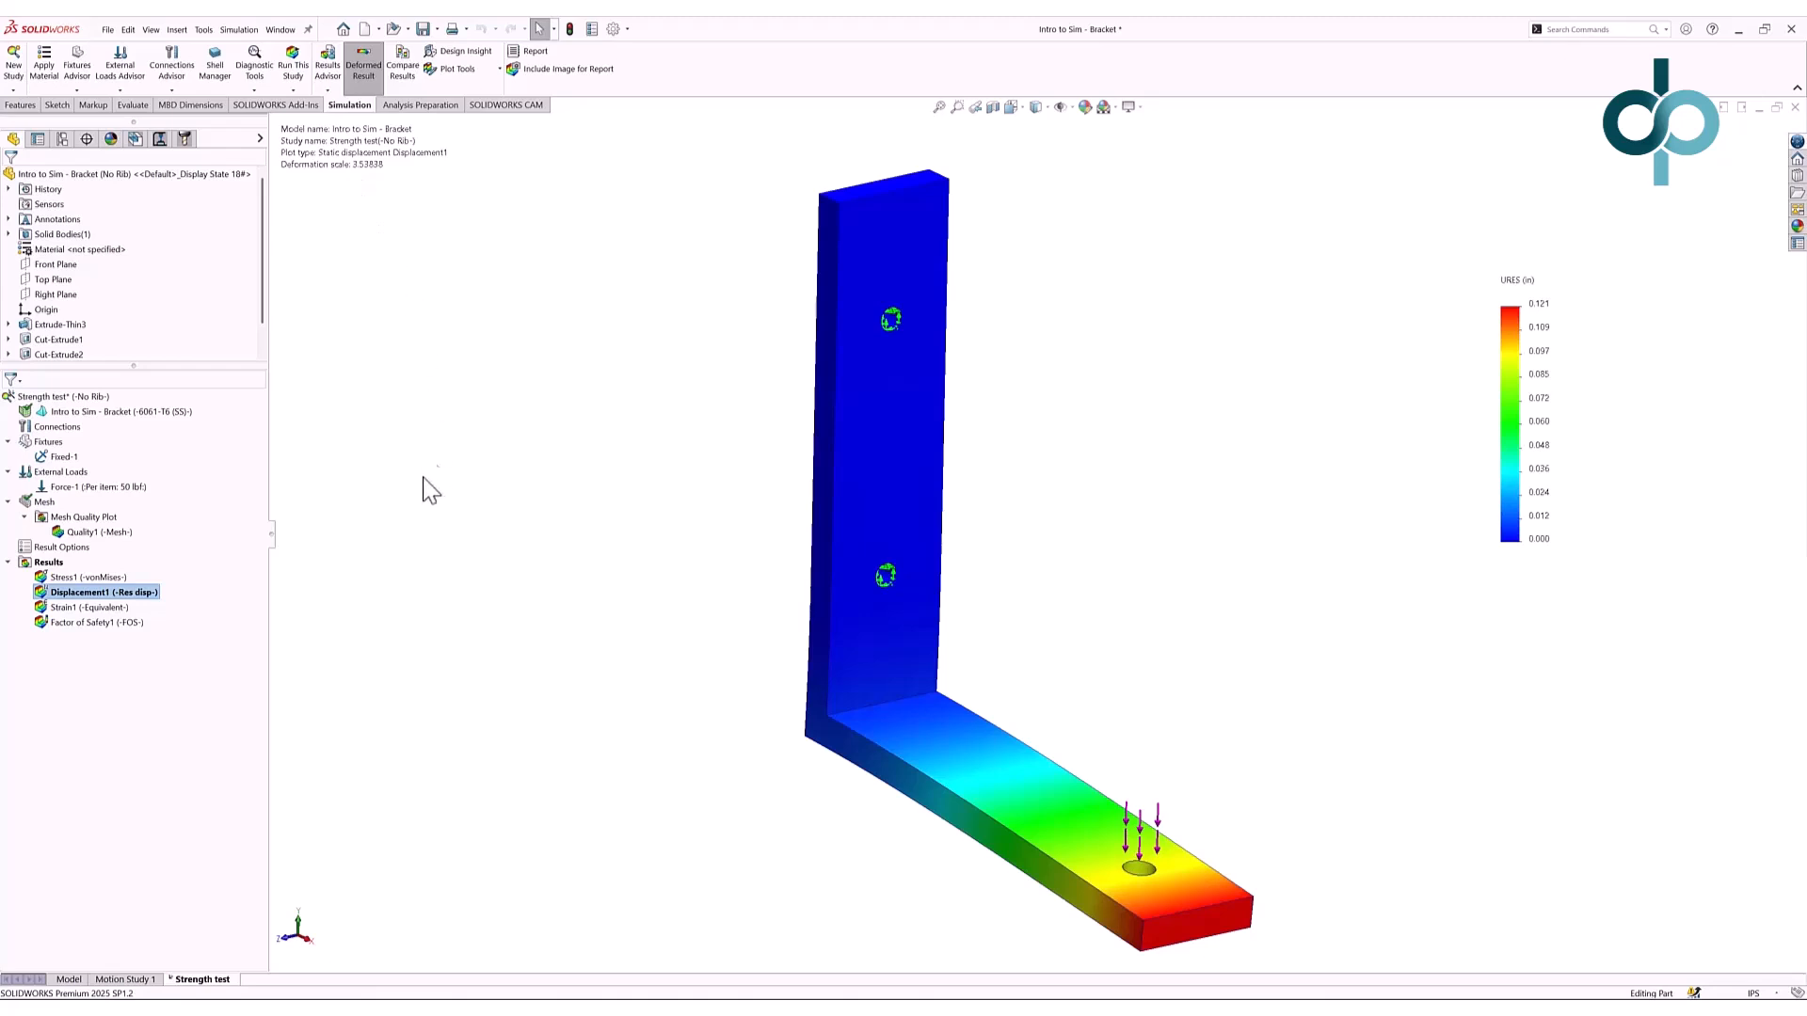
right_click(107, 595)
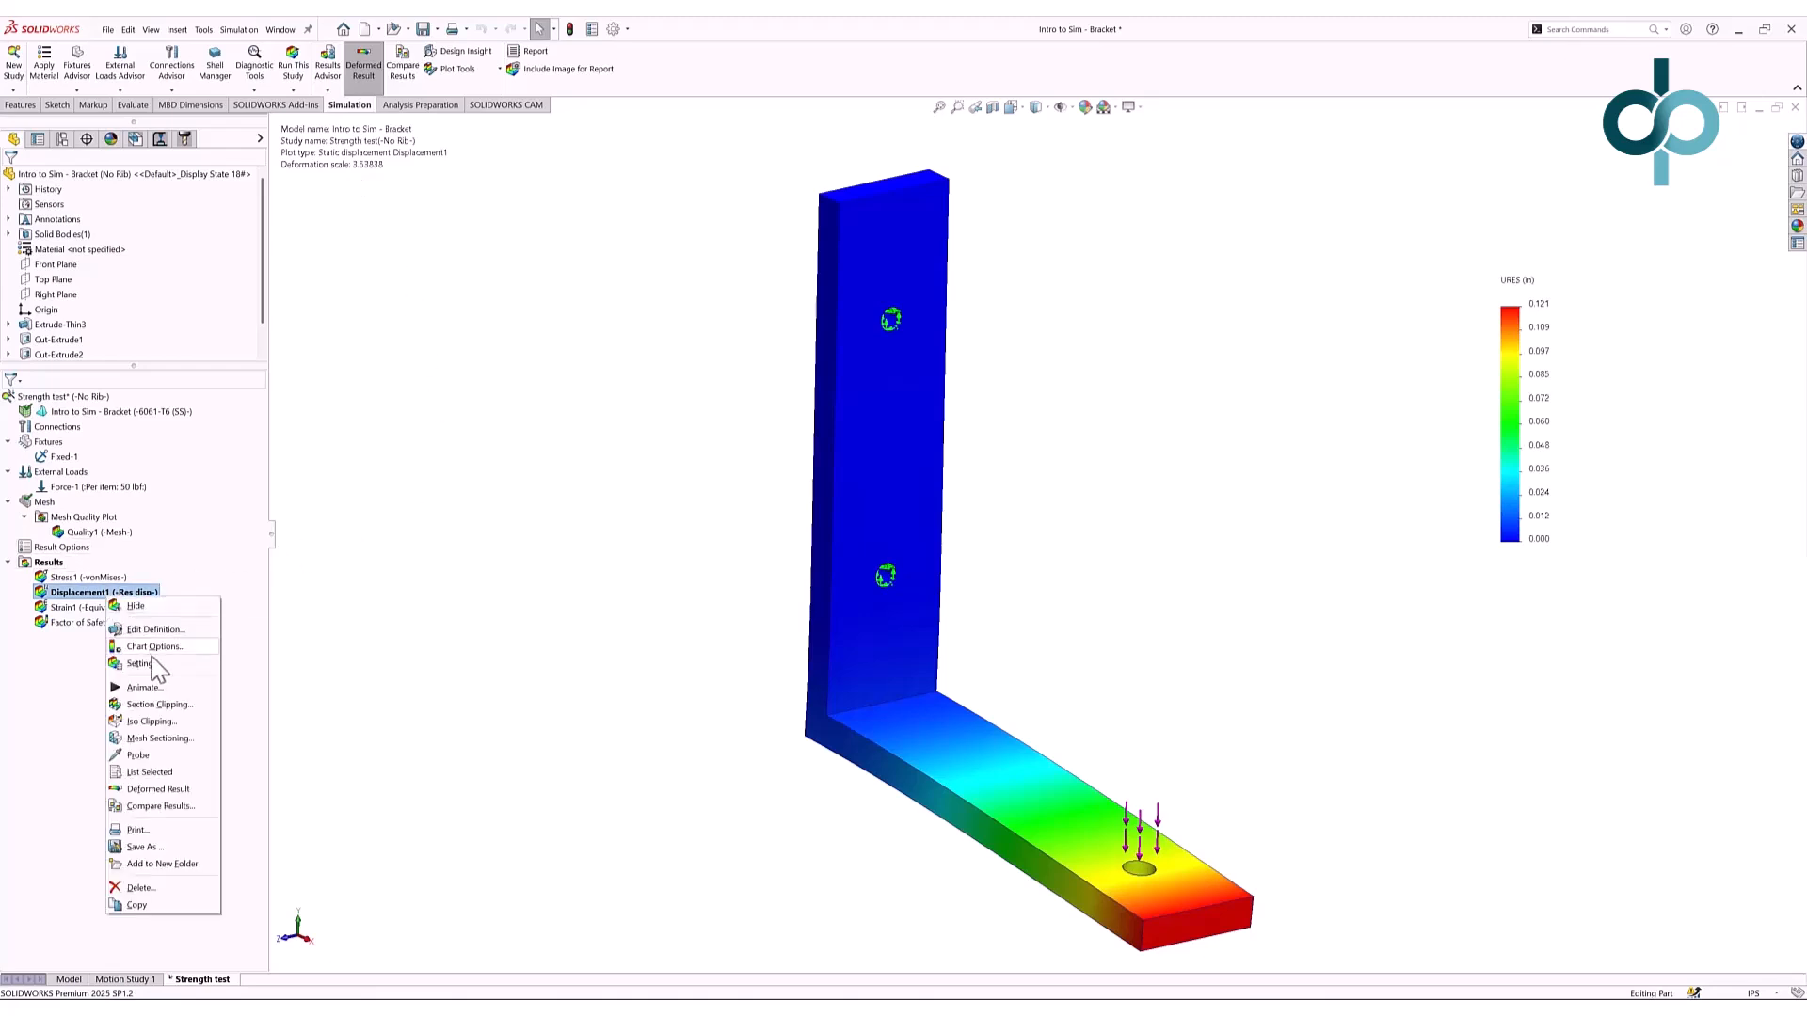
click(141, 688)
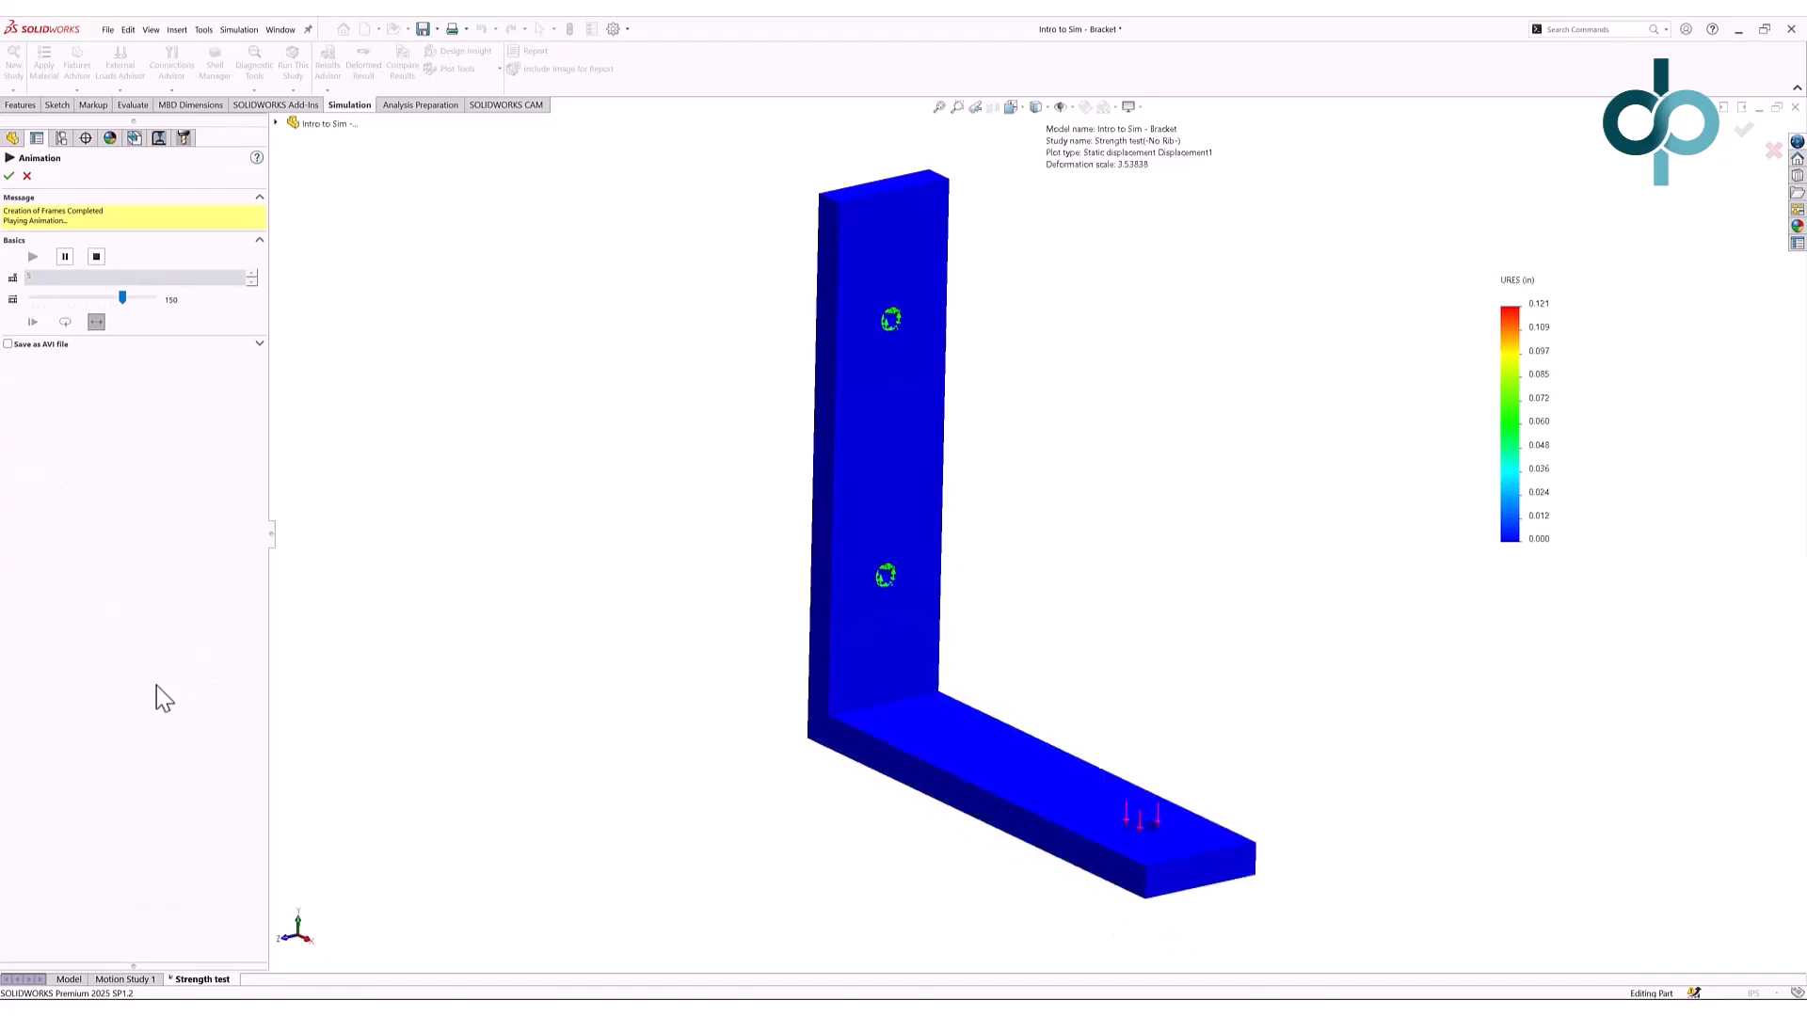
click(27, 176)
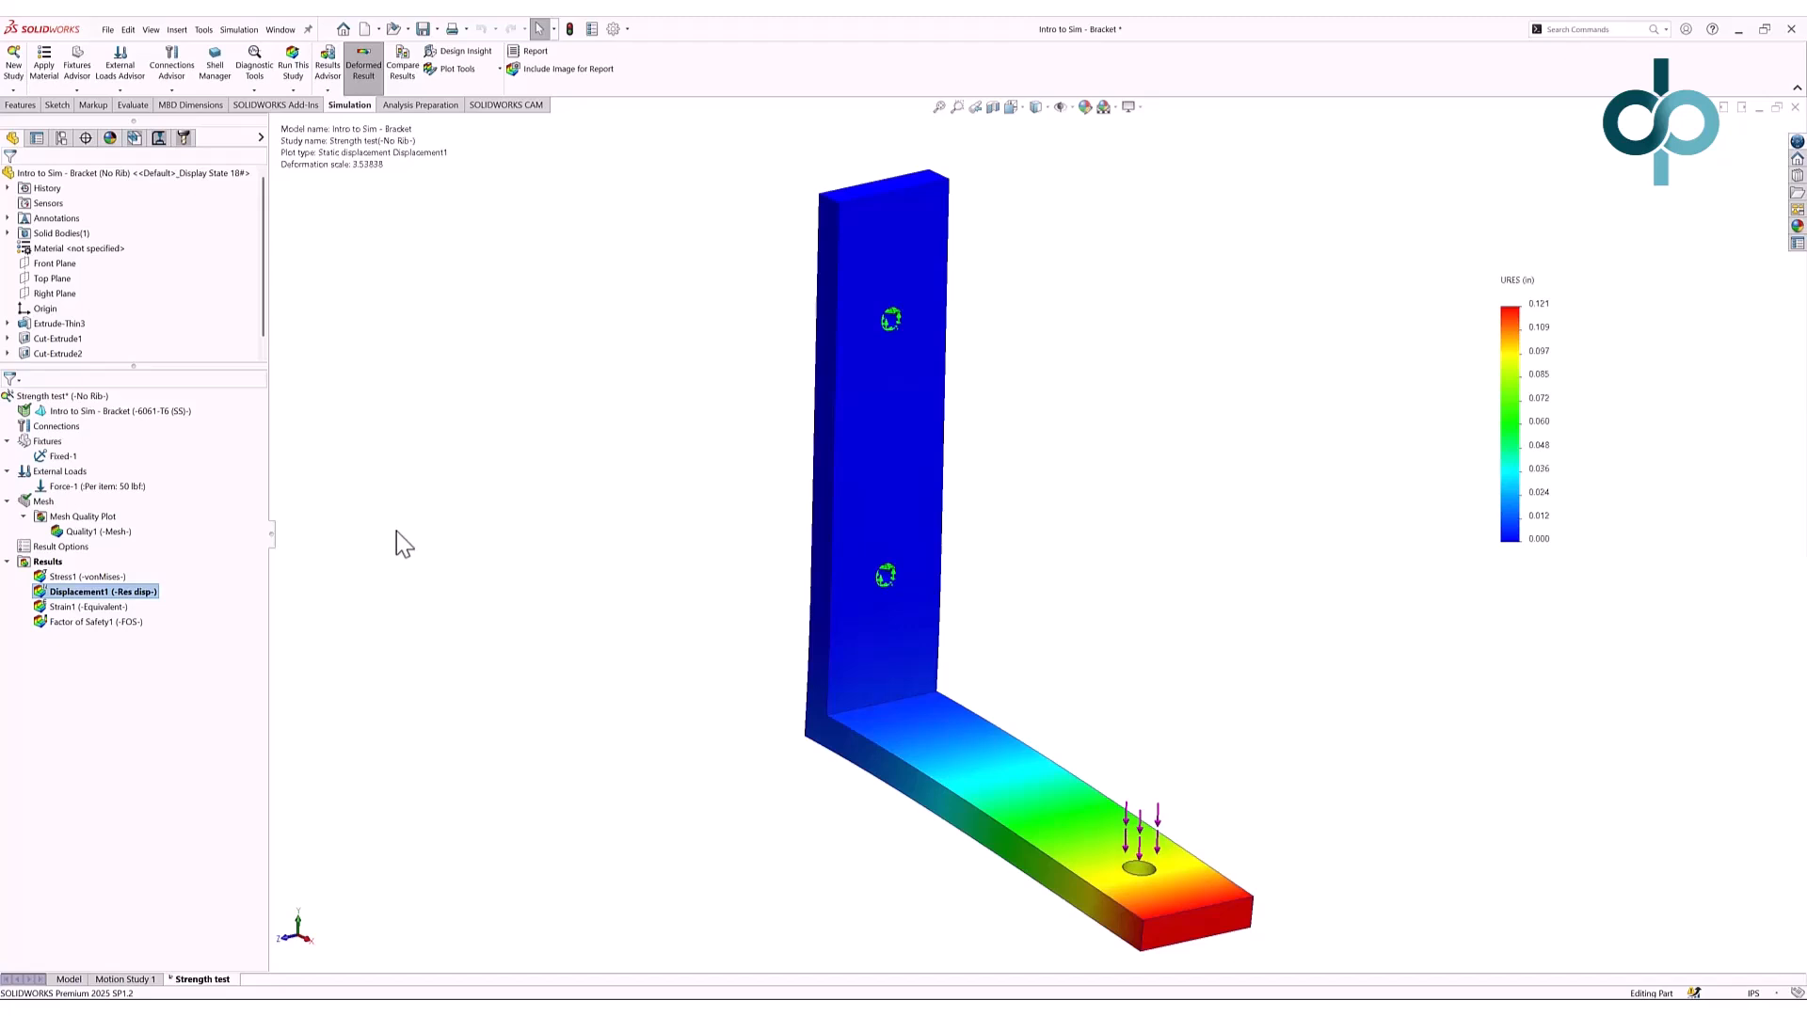
- Preview the With Rib configuration in ConfigurationManager, then reactivate No Rib
click(79, 980)
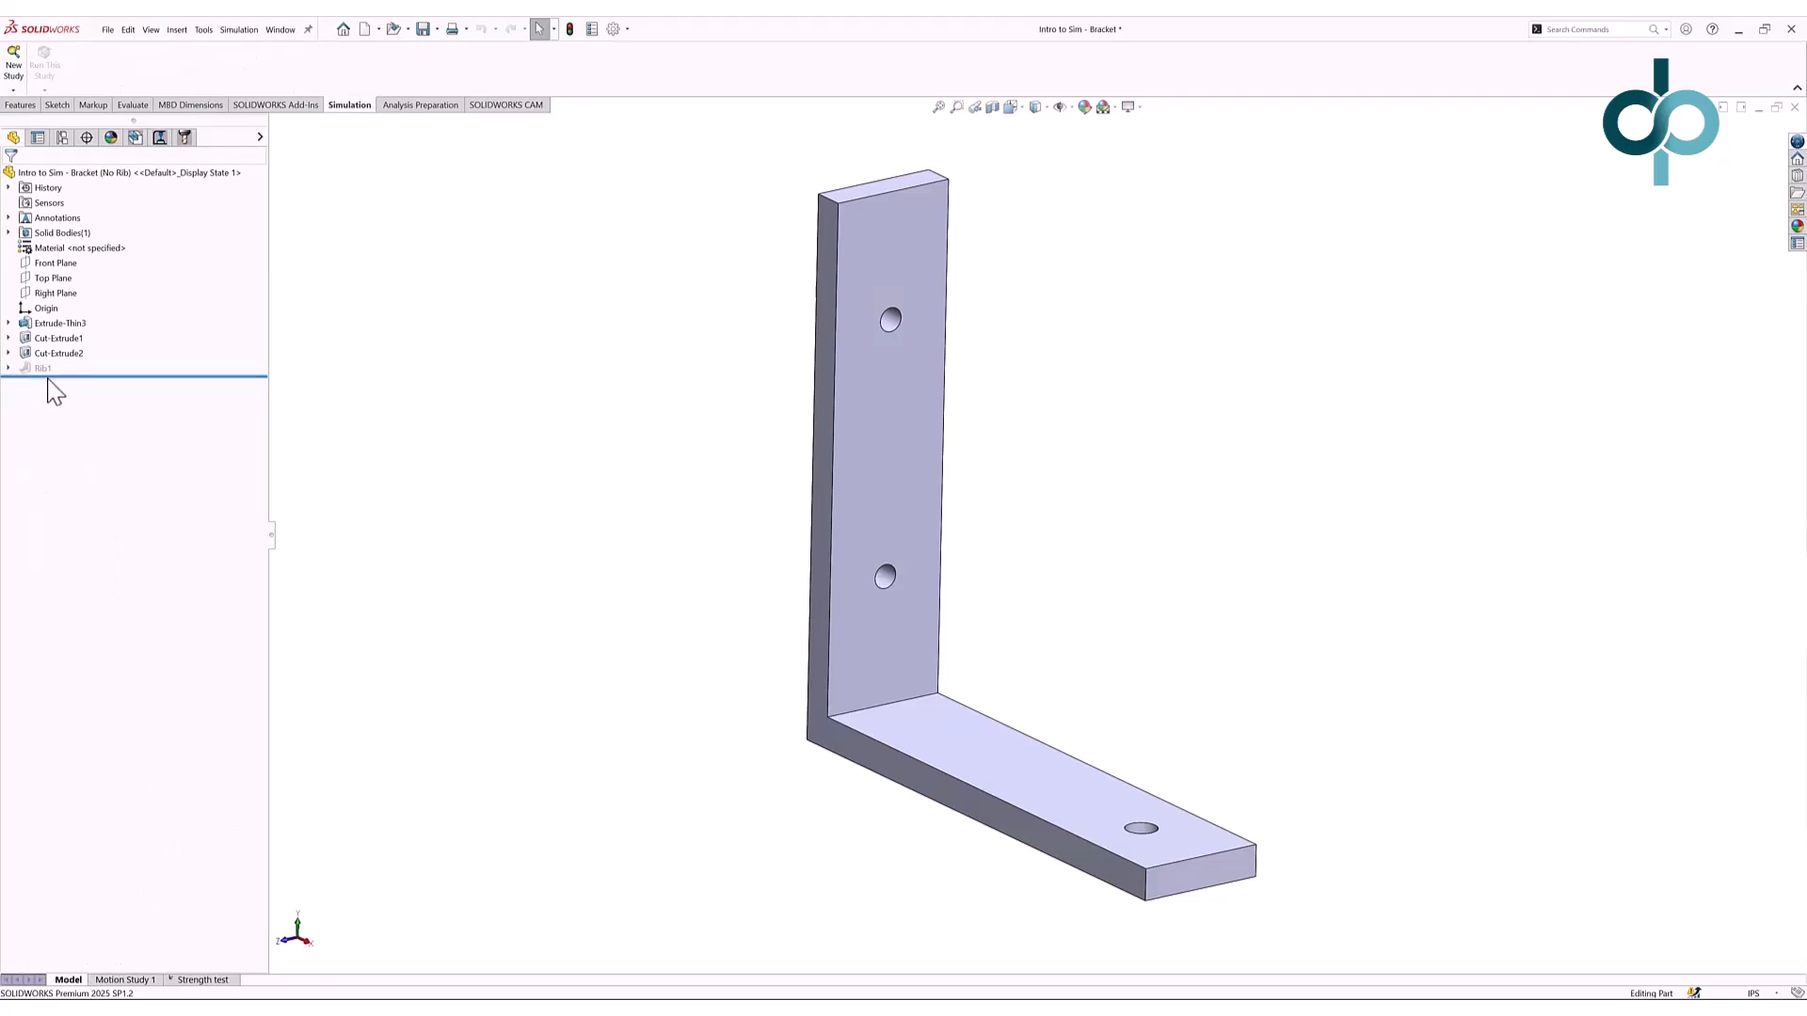
click(62, 139)
double_click(110, 228)
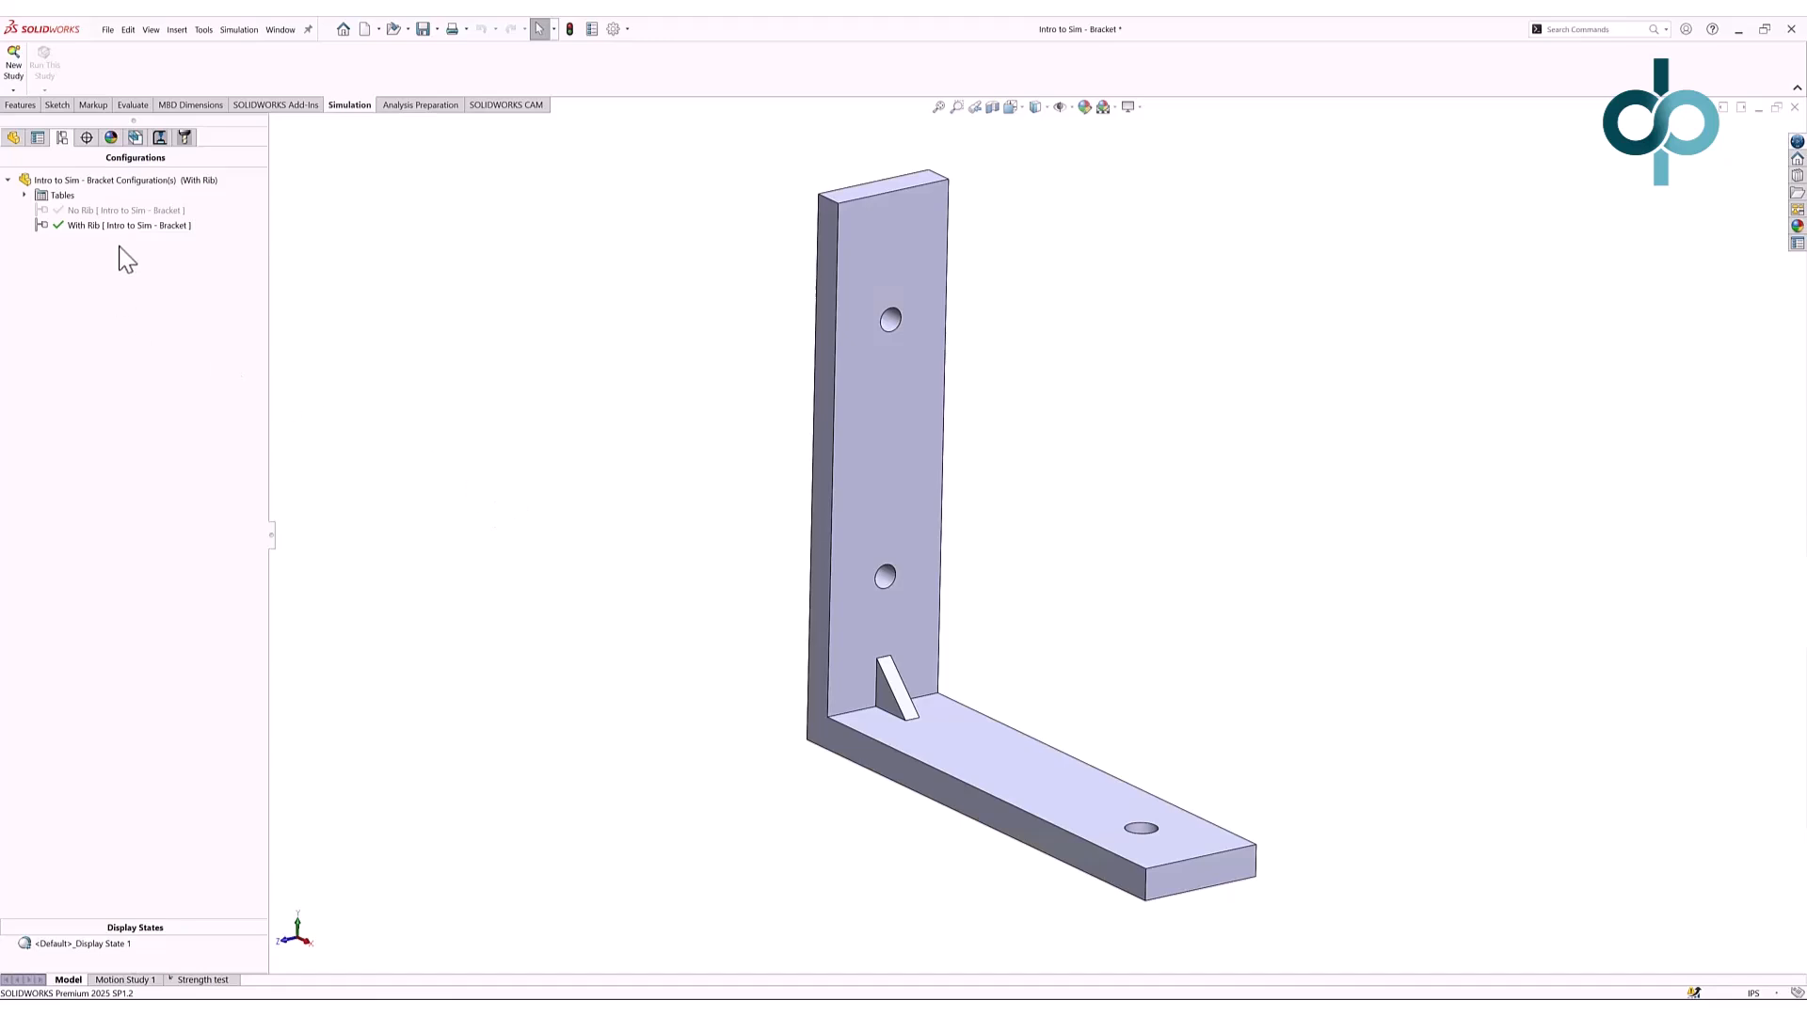
double_click(127, 211)
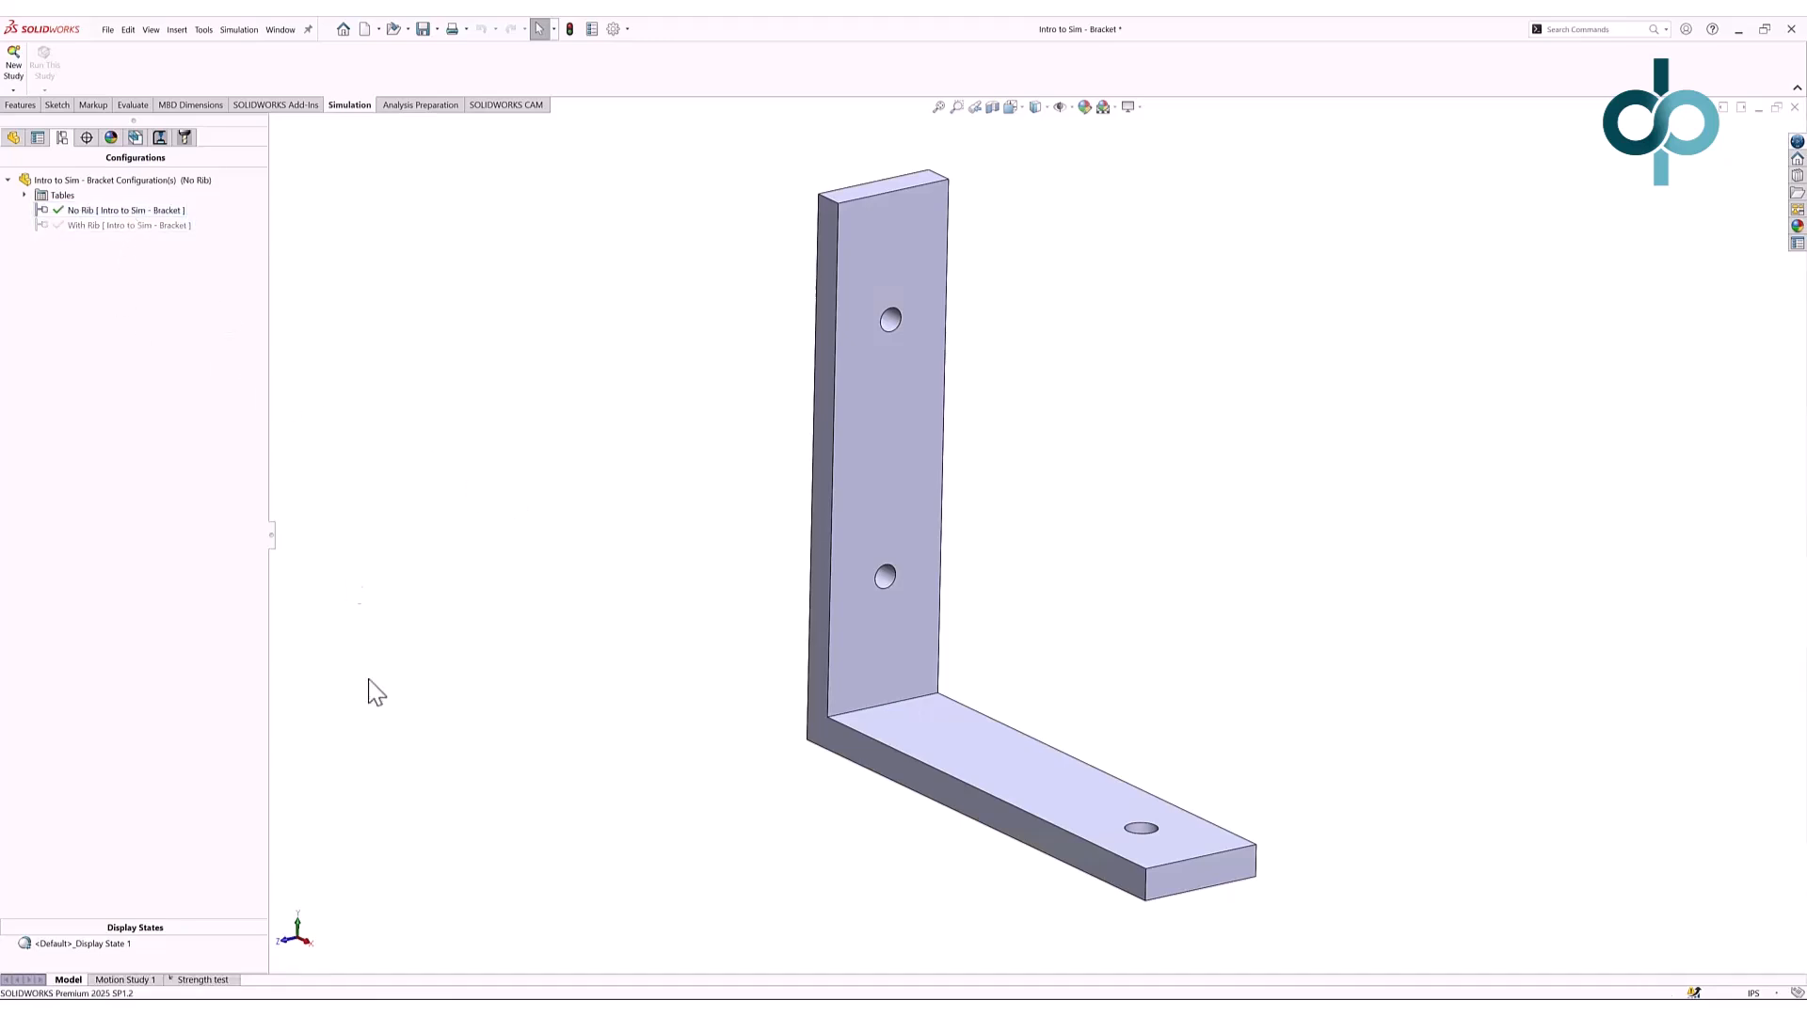
- Return to the Strength test study and redisplay its Displacement1 plot
click(222, 980)
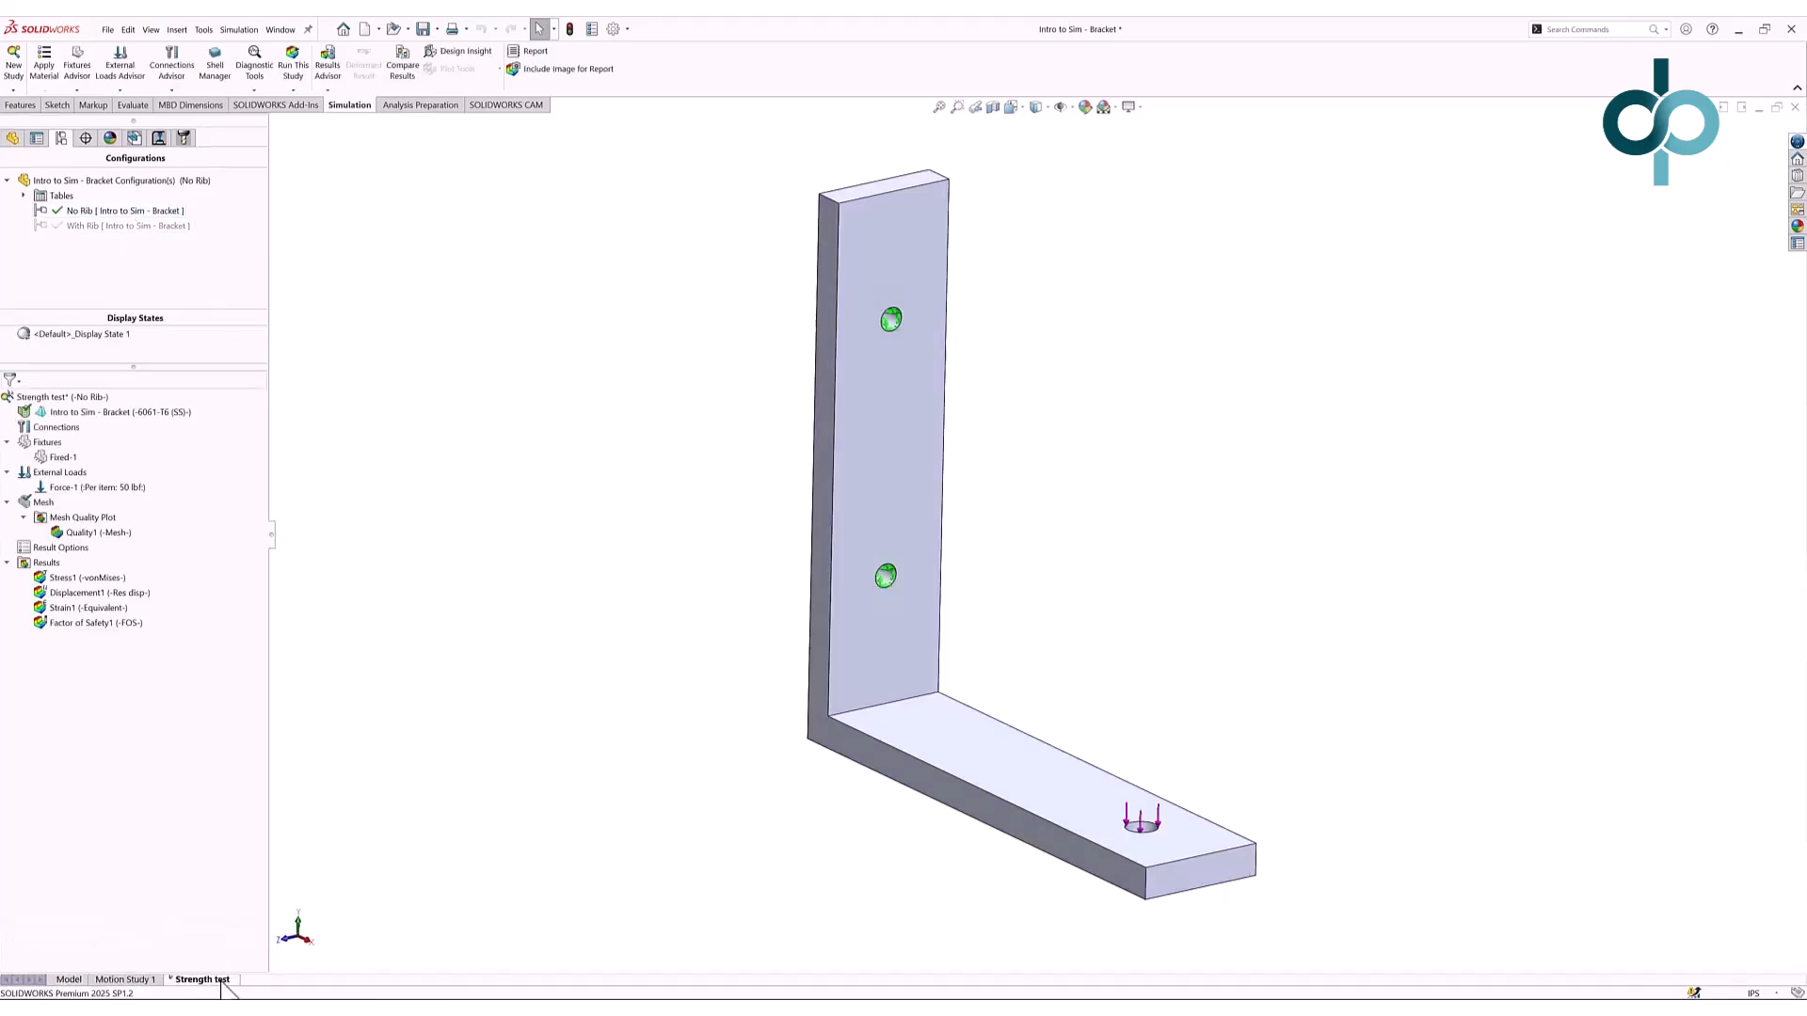
double_click(100, 592)
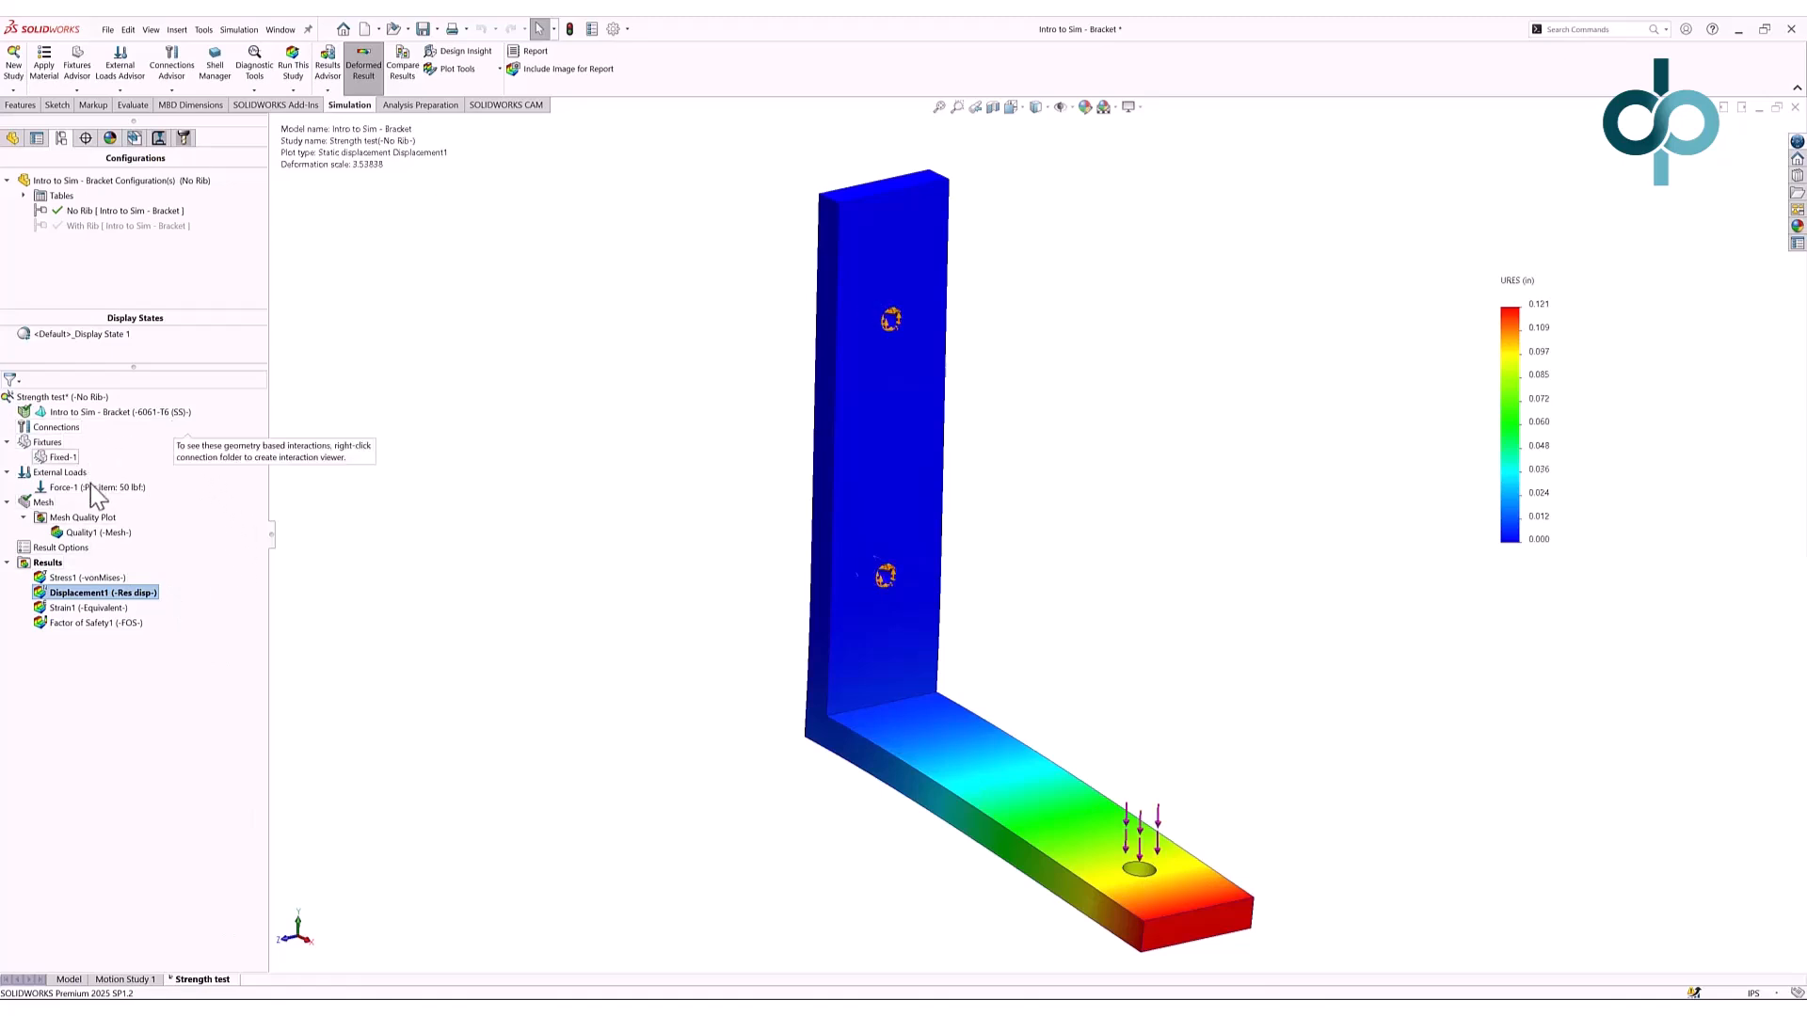
- Copy Strength test into a With Rib study named 'Strength test of rib'
right_click(216, 982)
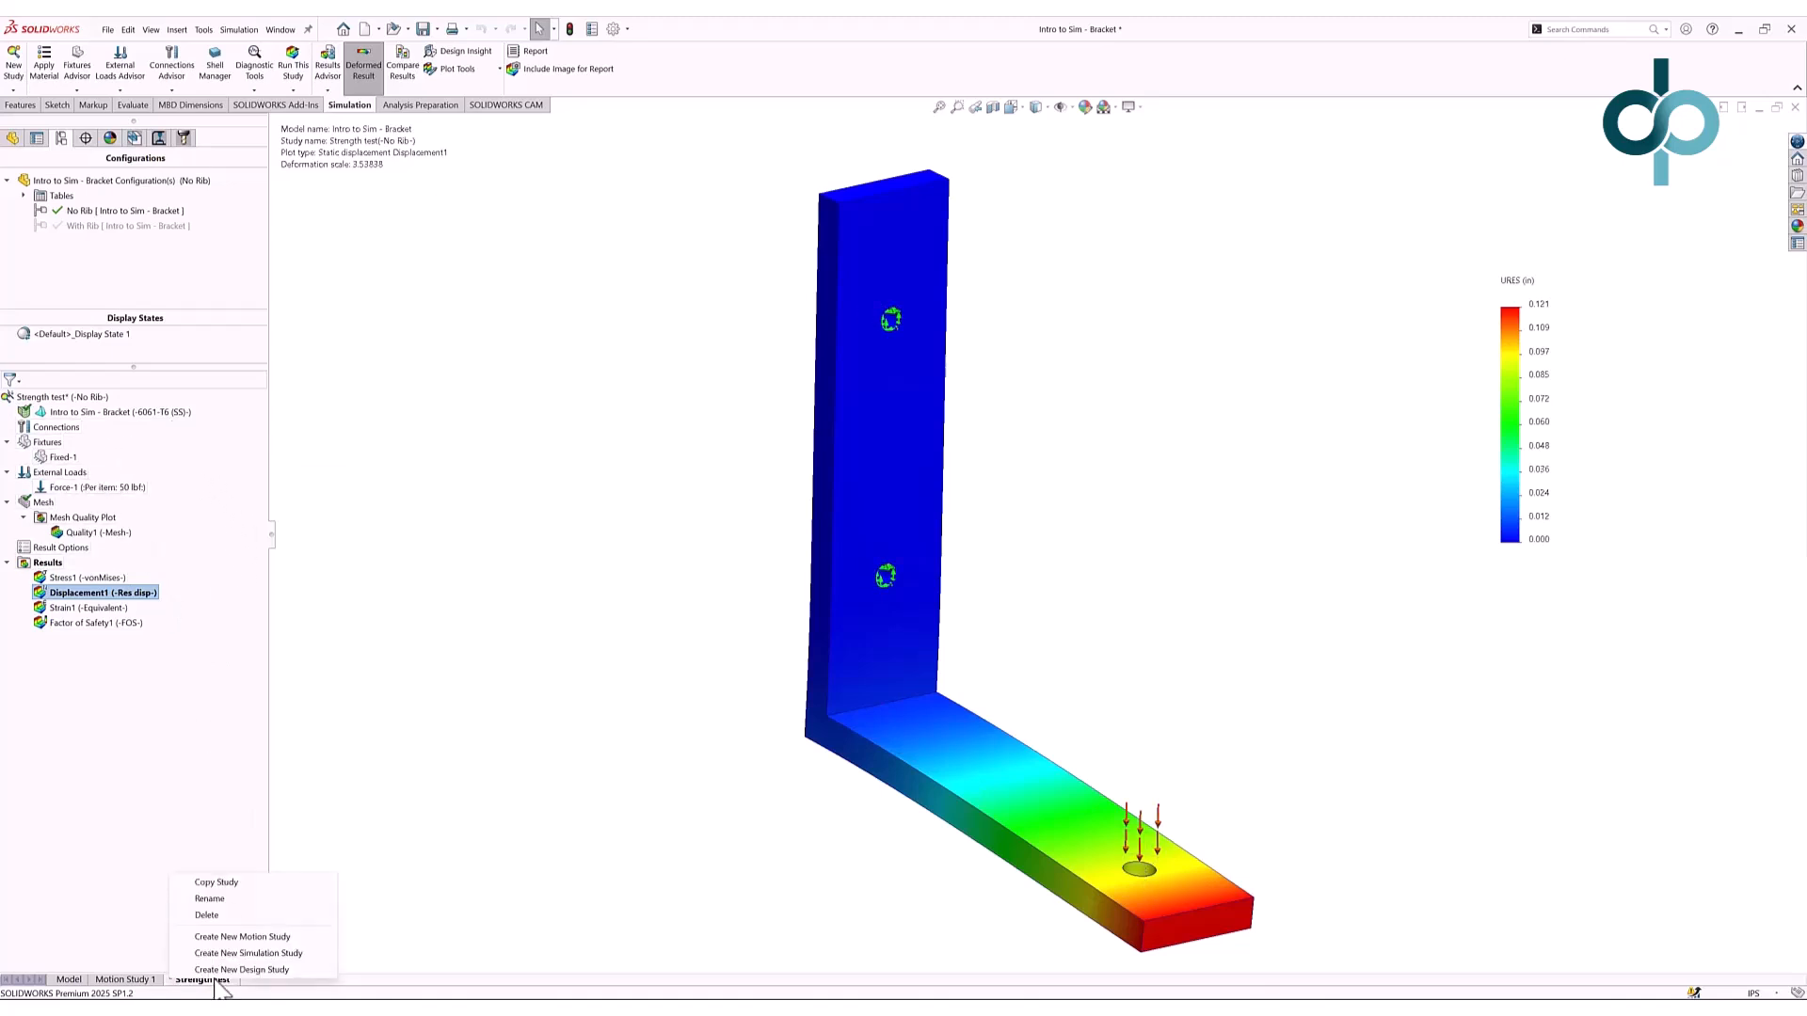
click(252, 884)
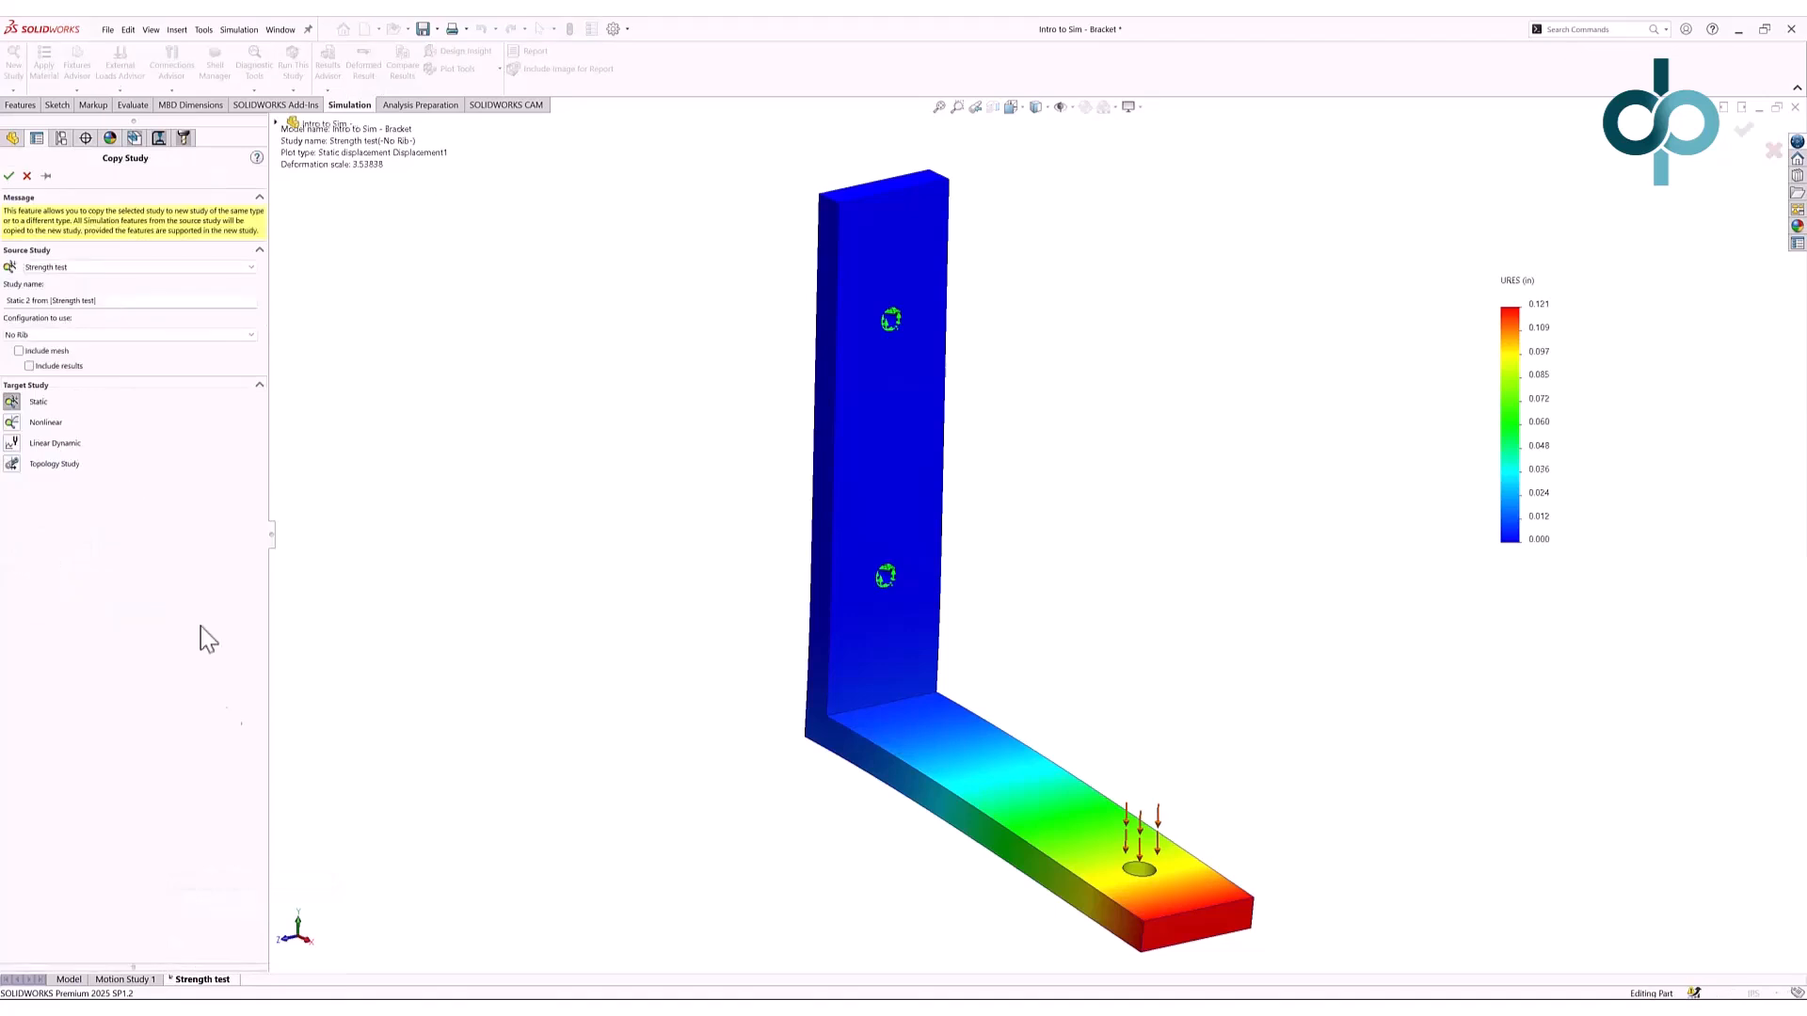
click(155, 334)
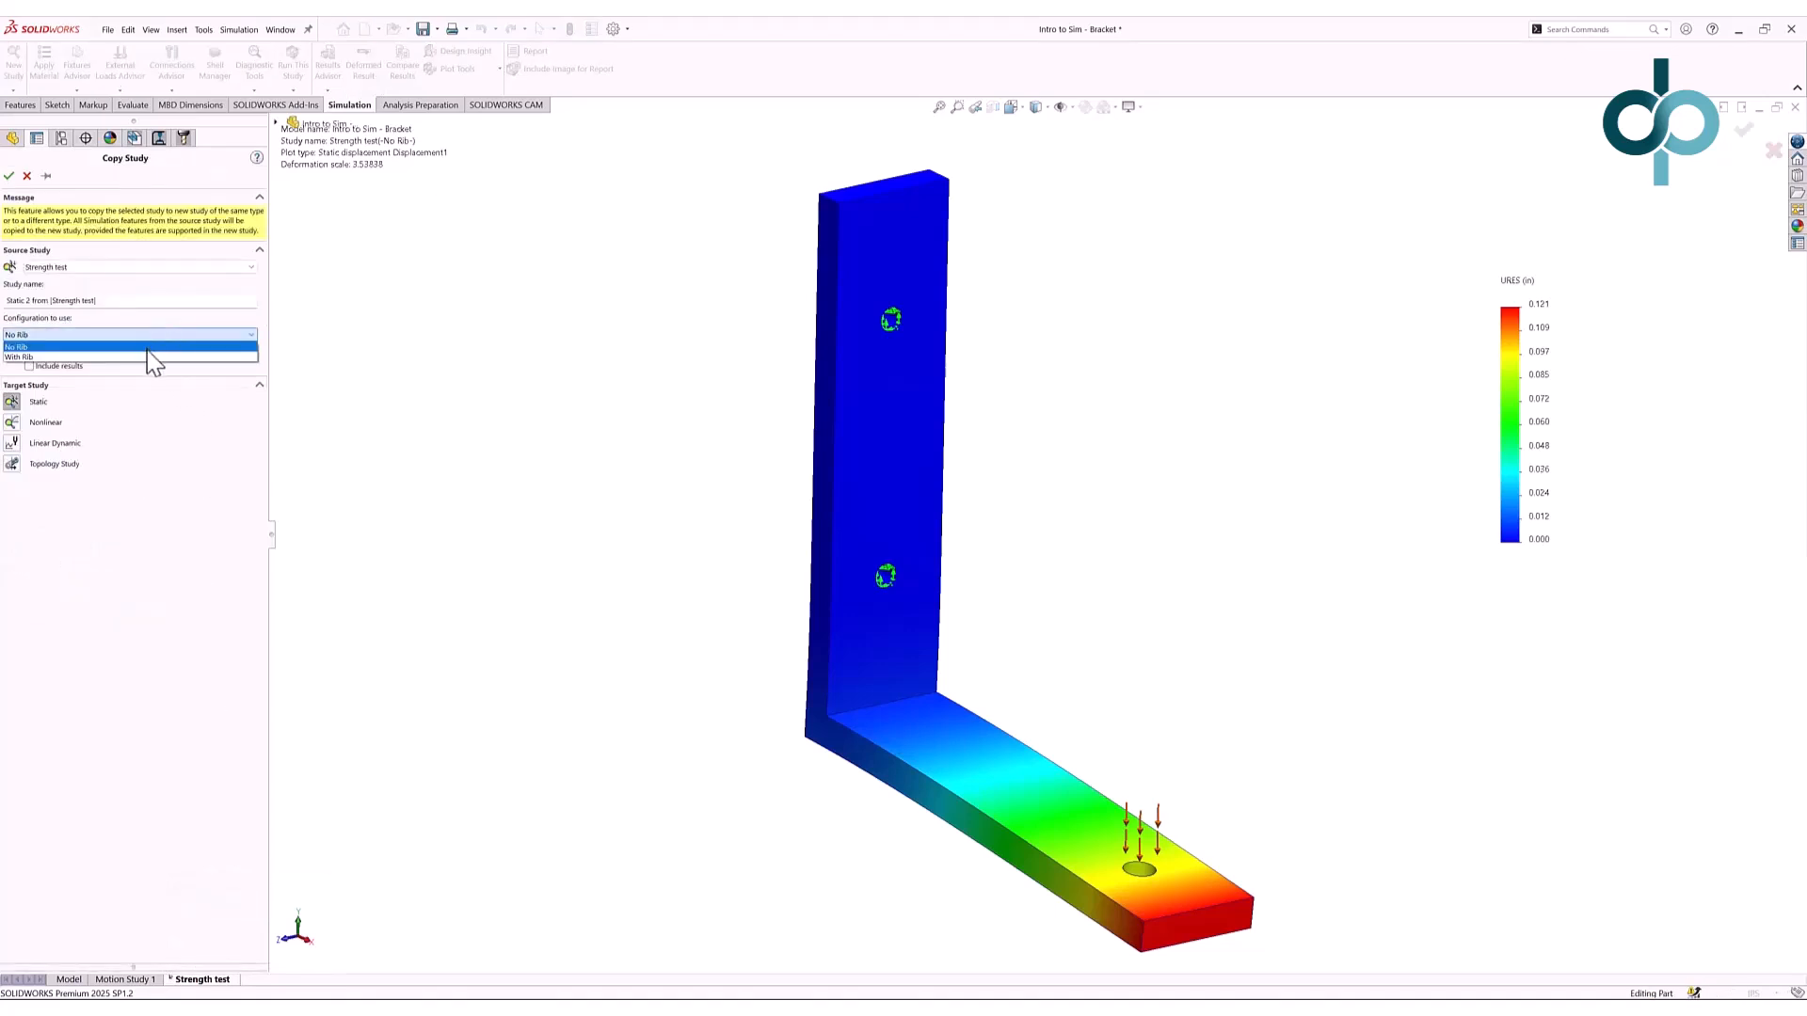
click(147, 358)
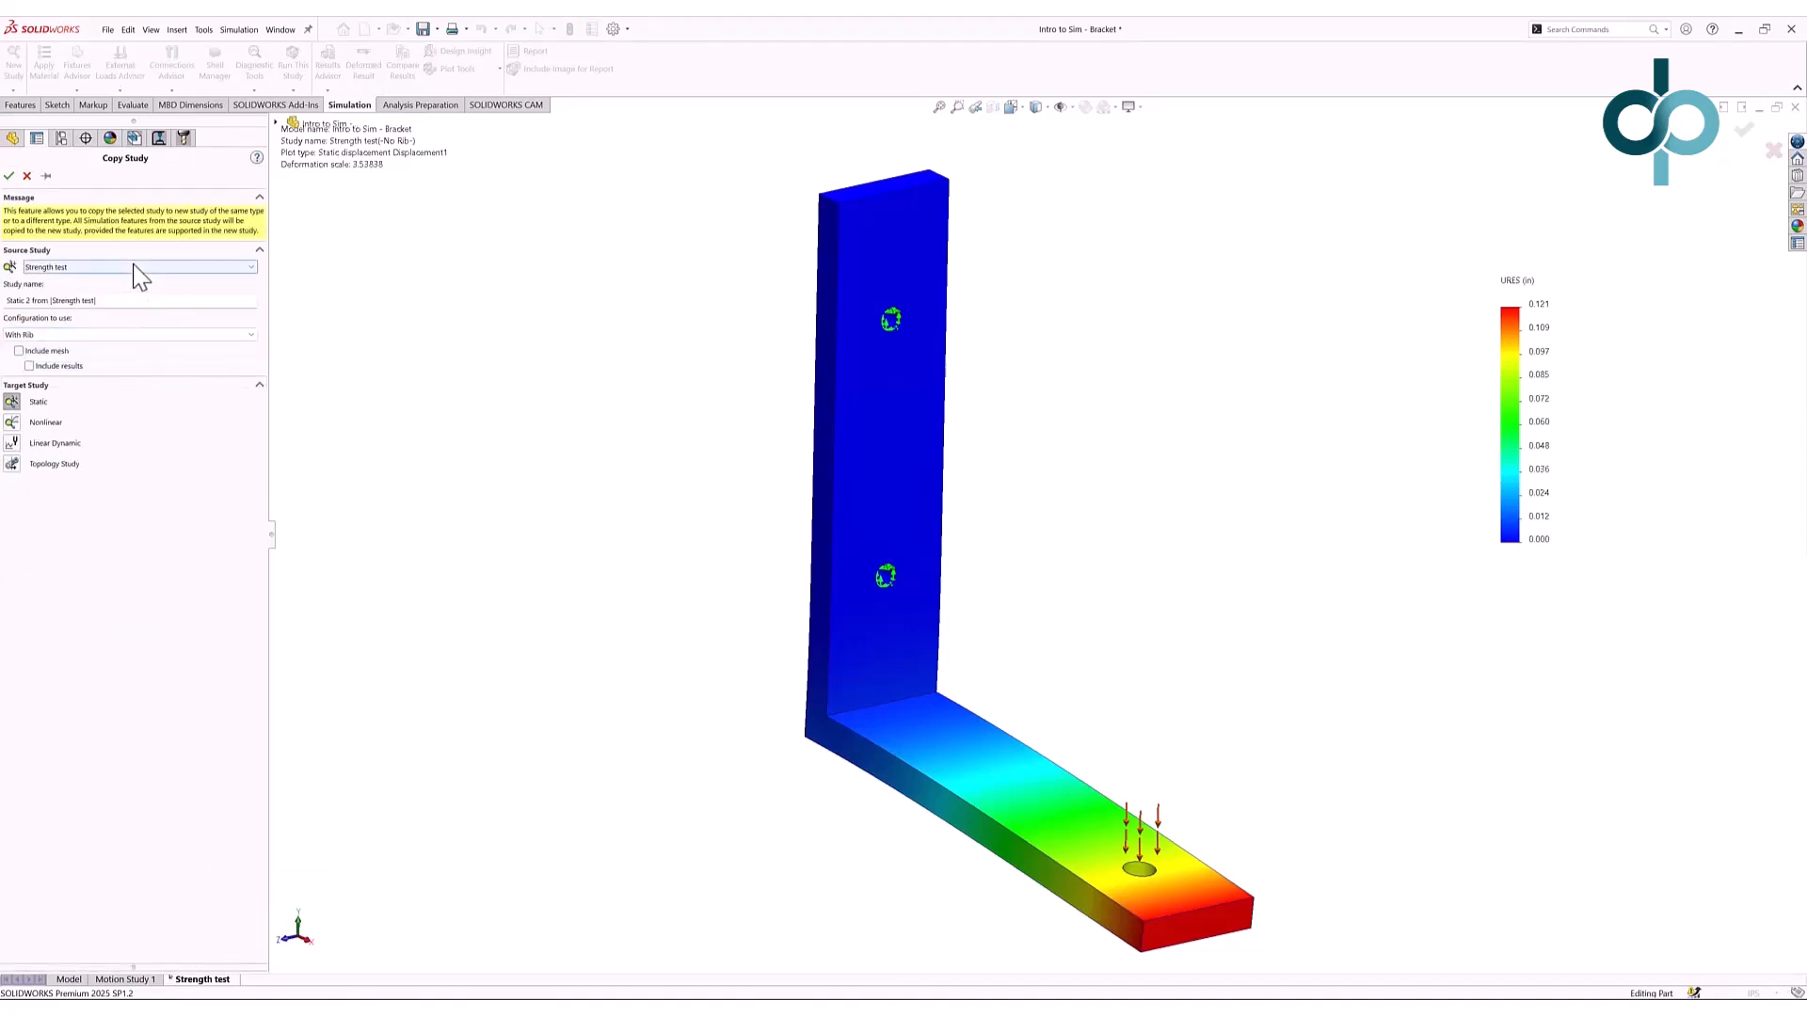
drag(105, 301, 10, 303)
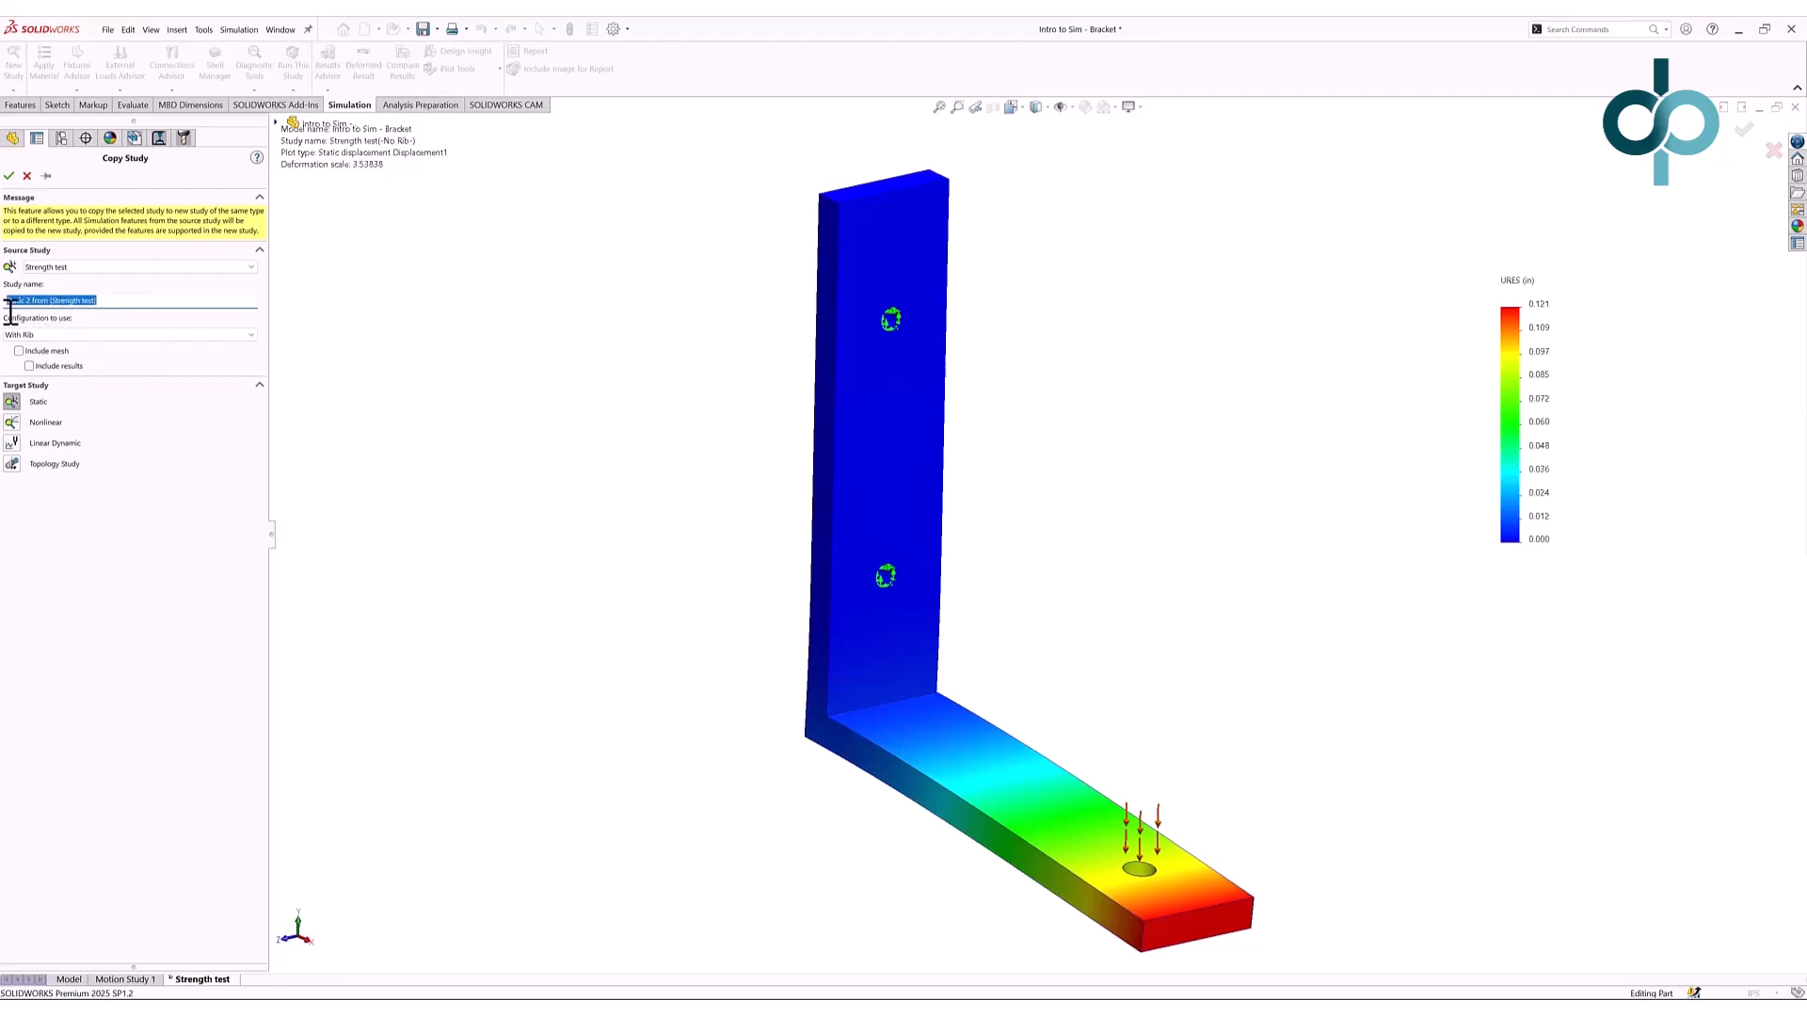
key(BackSpace)
text(Strength test of rib)
click(8, 176)
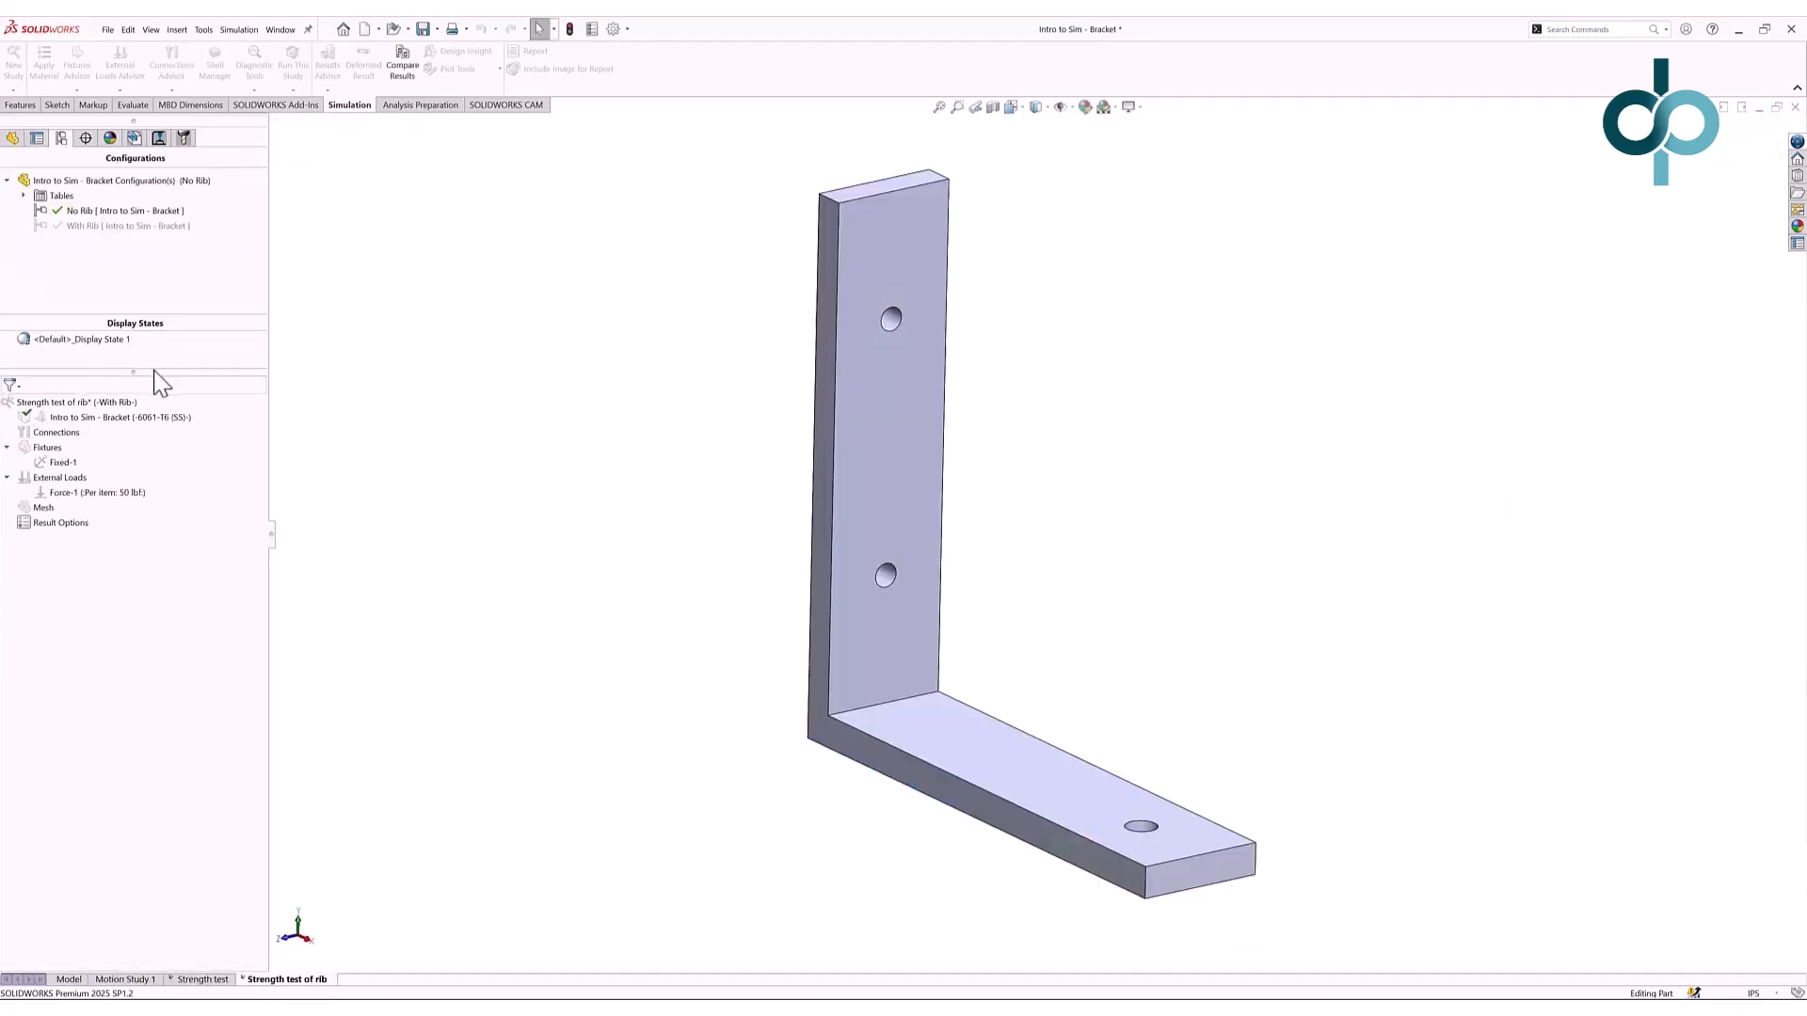
- Activate the With Rib configuration for the Strength test of rib study and solve it
right_click(122, 404)
click(146, 413)
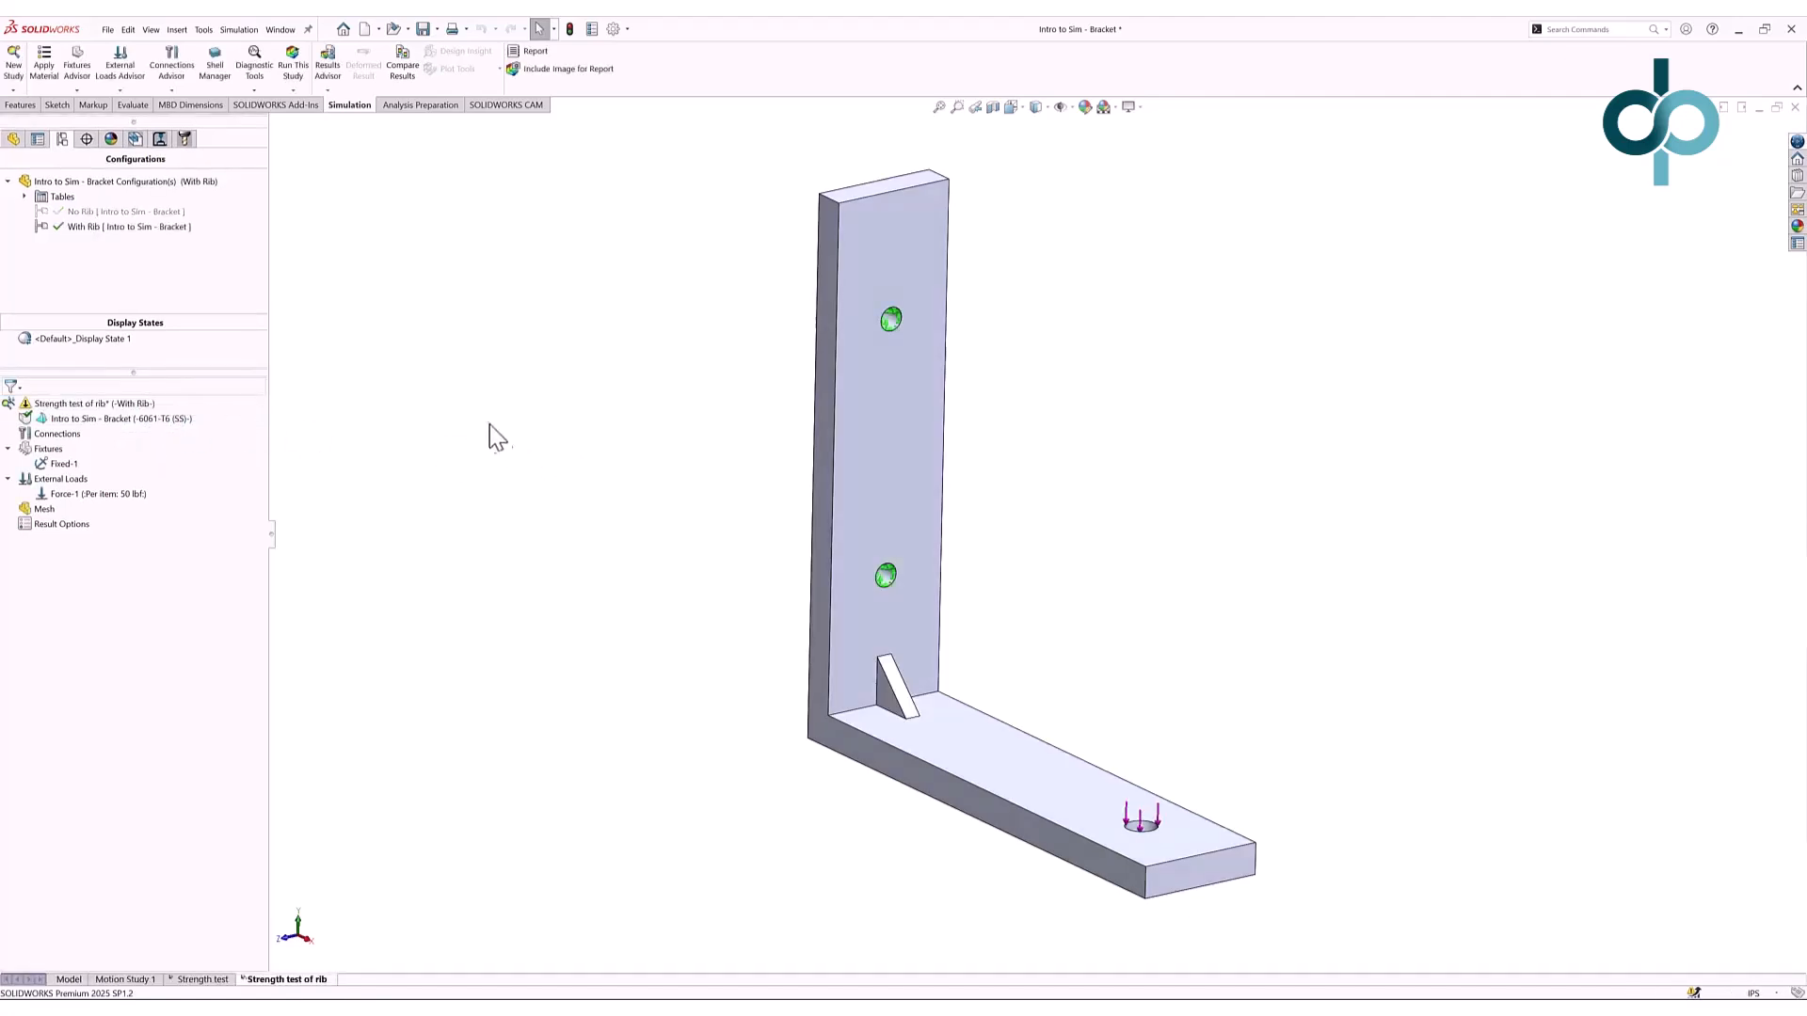
click(293, 68)
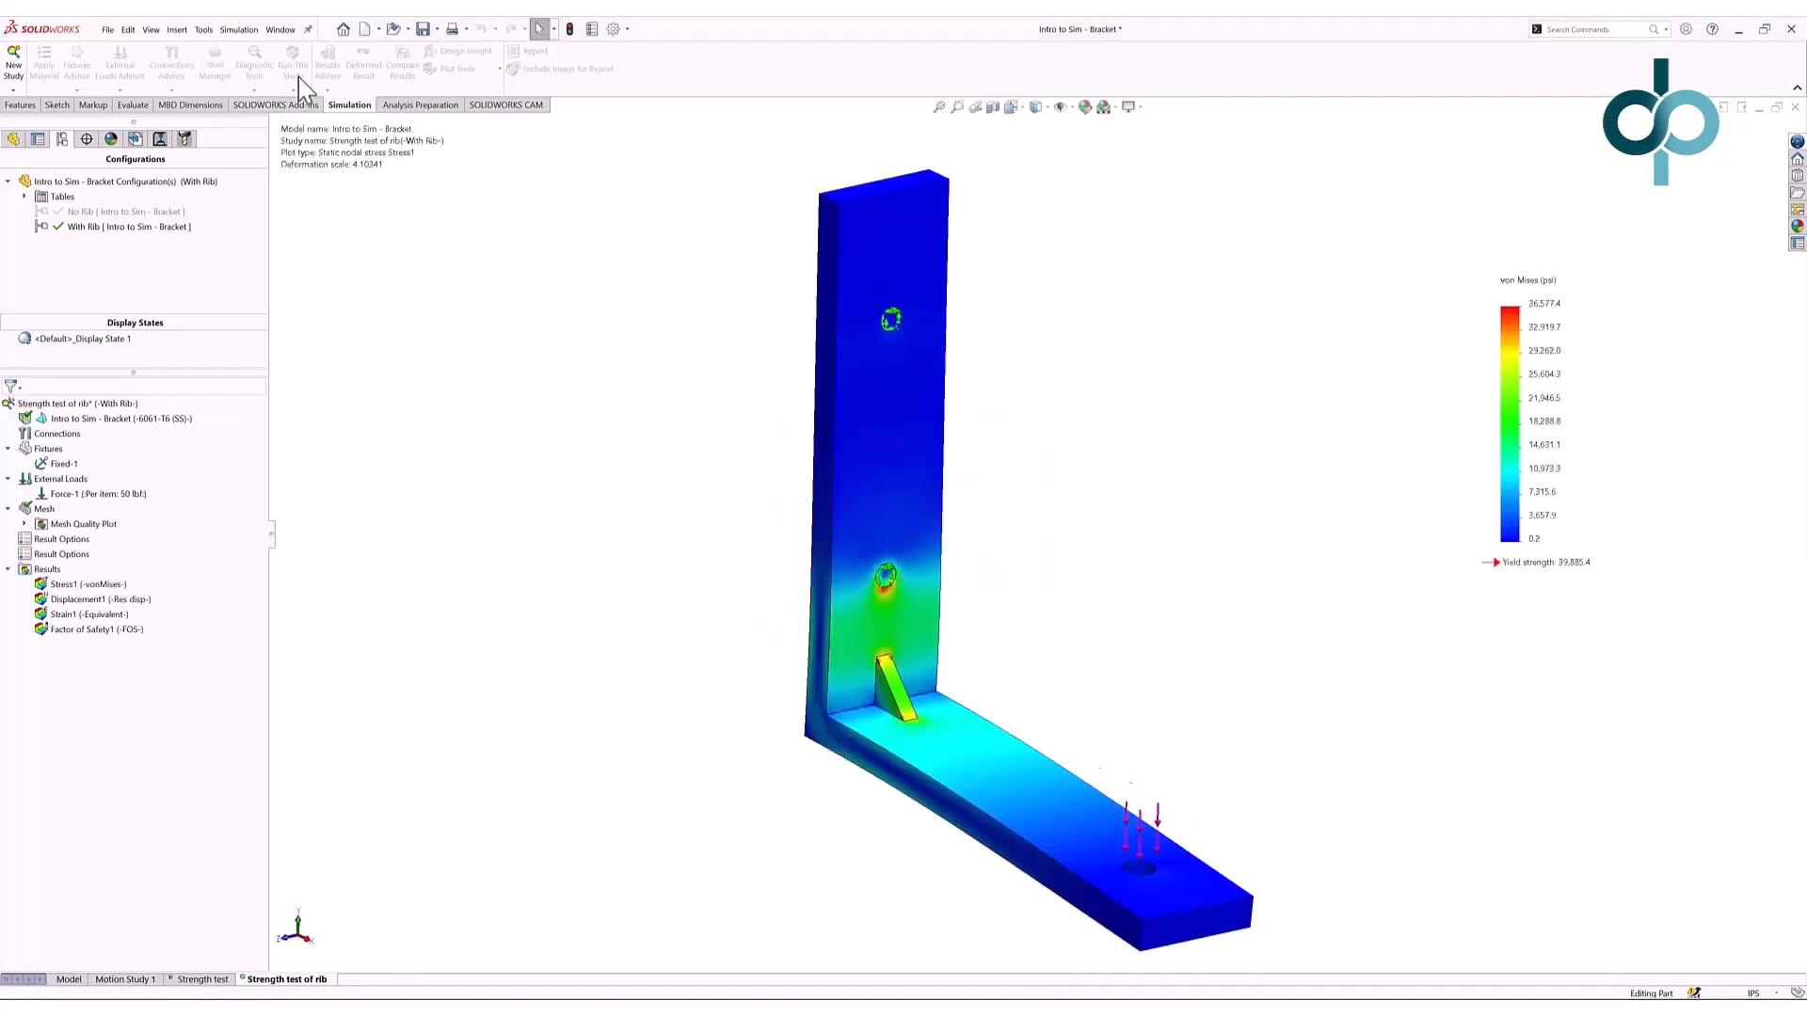
- Display Displacement1 for the ribbed bracket, which peaks at 0.104
click(160, 600)
click(149, 605)
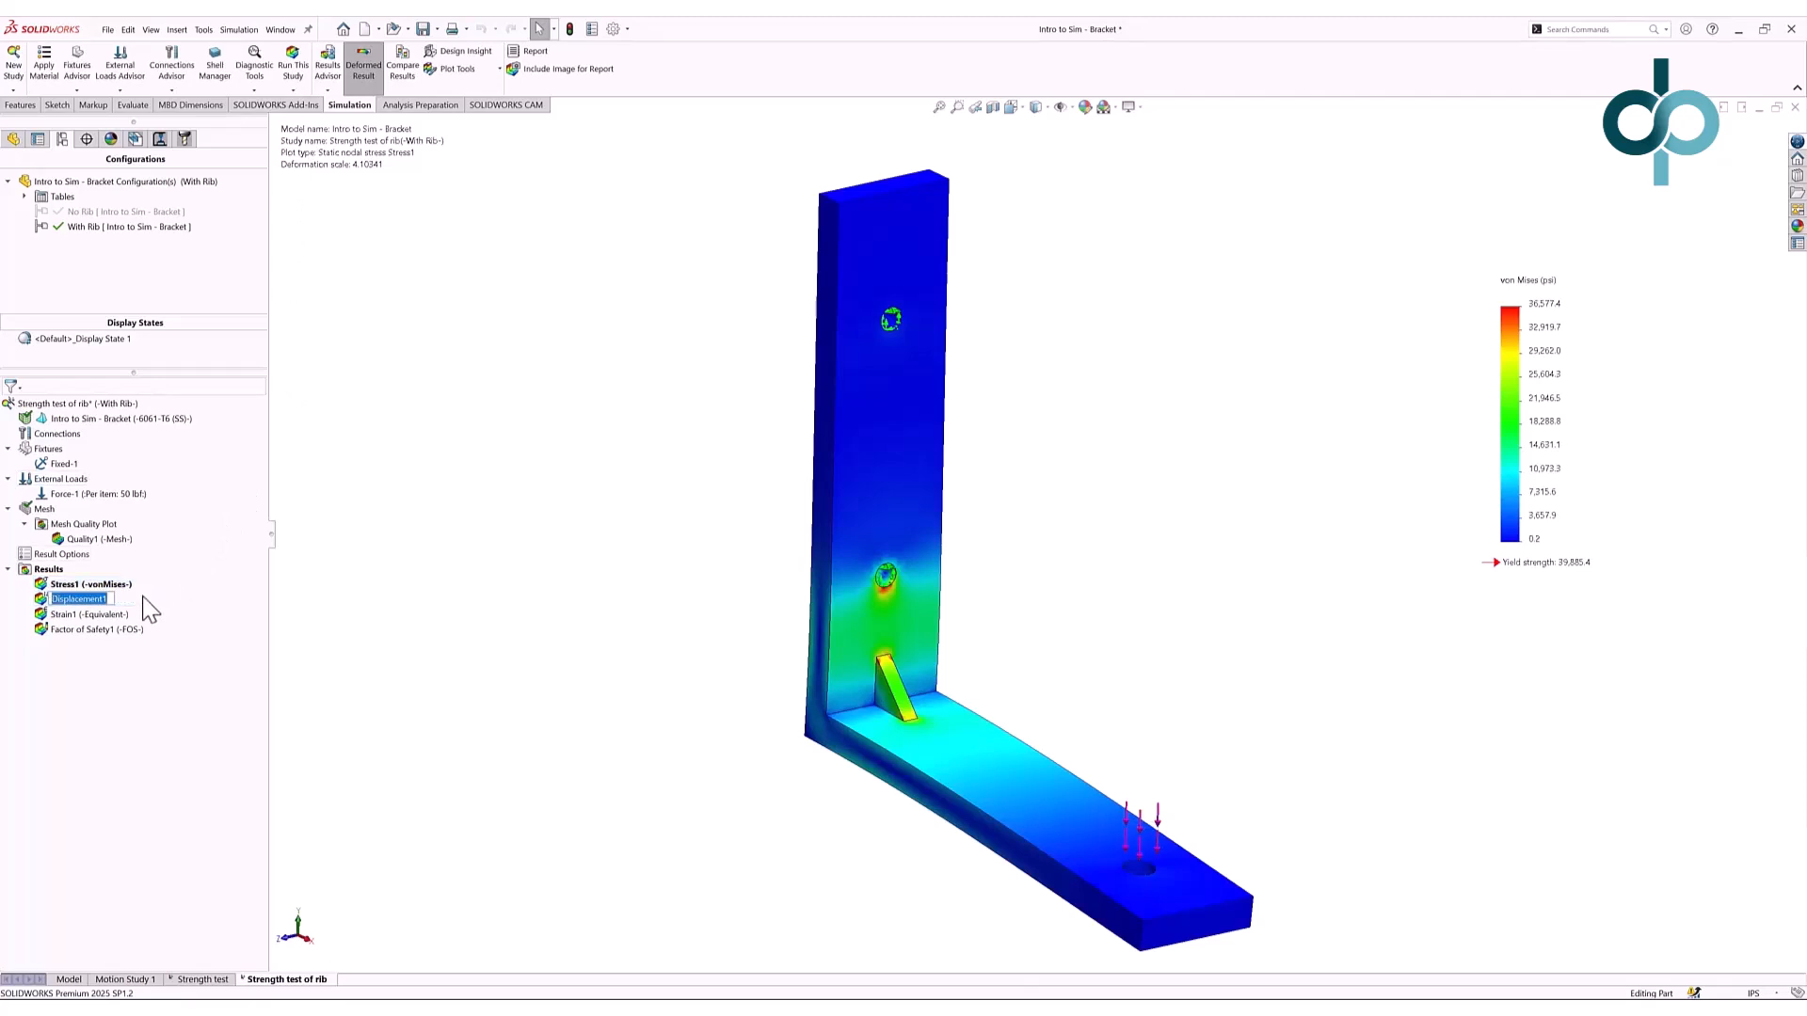
click(132, 601)
click(126, 602)
double_click(127, 602)
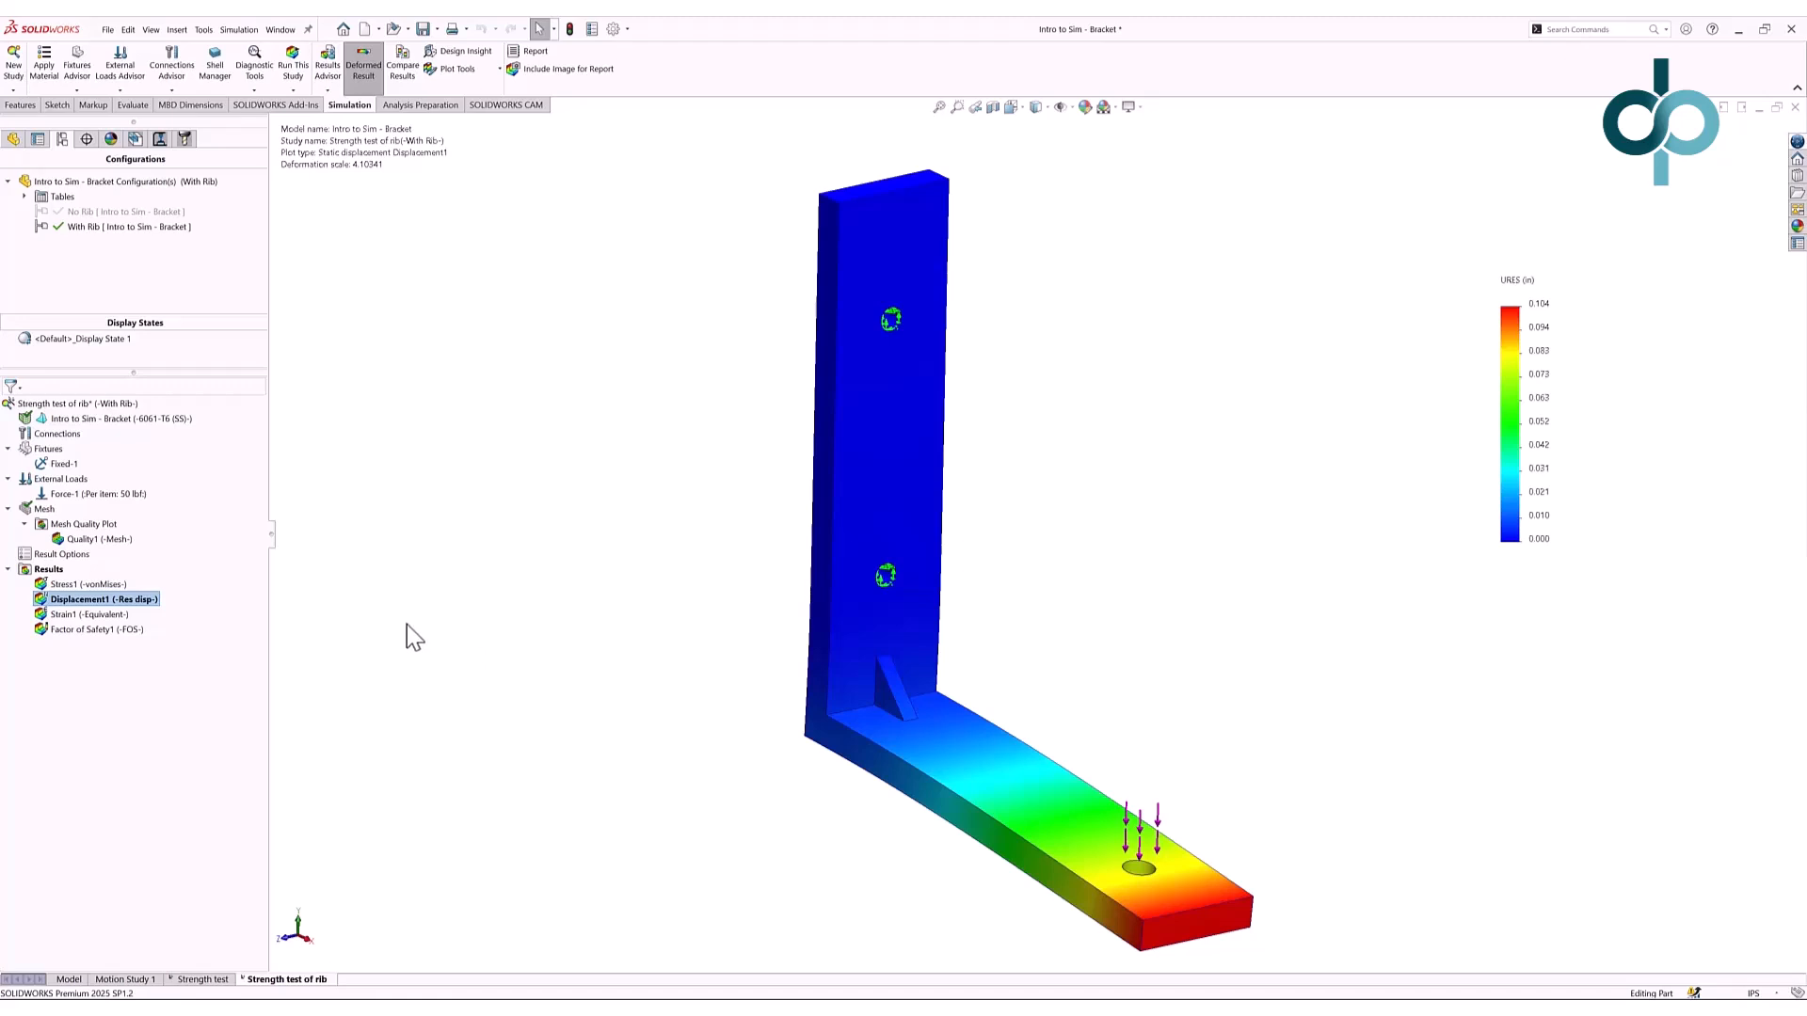
- Back in the part model, change the Rib1 thickness from 0.125 in to 0.5 in
click(14, 139)
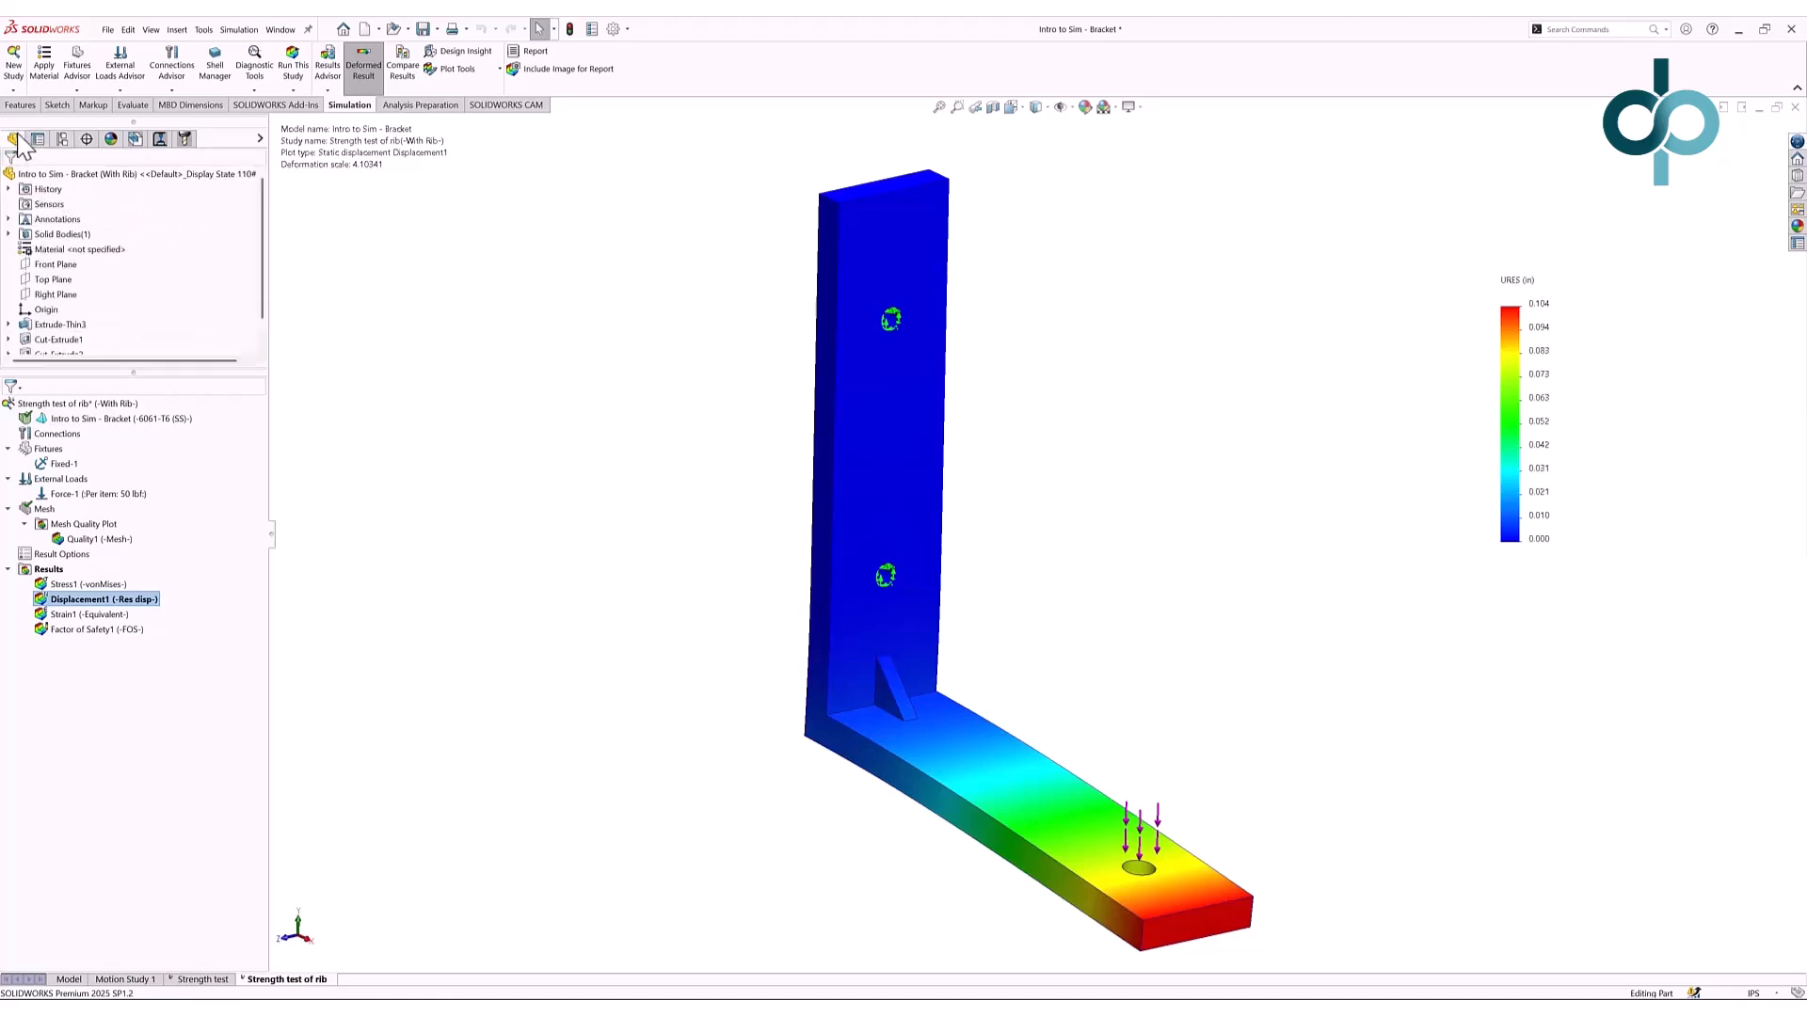
click(70, 979)
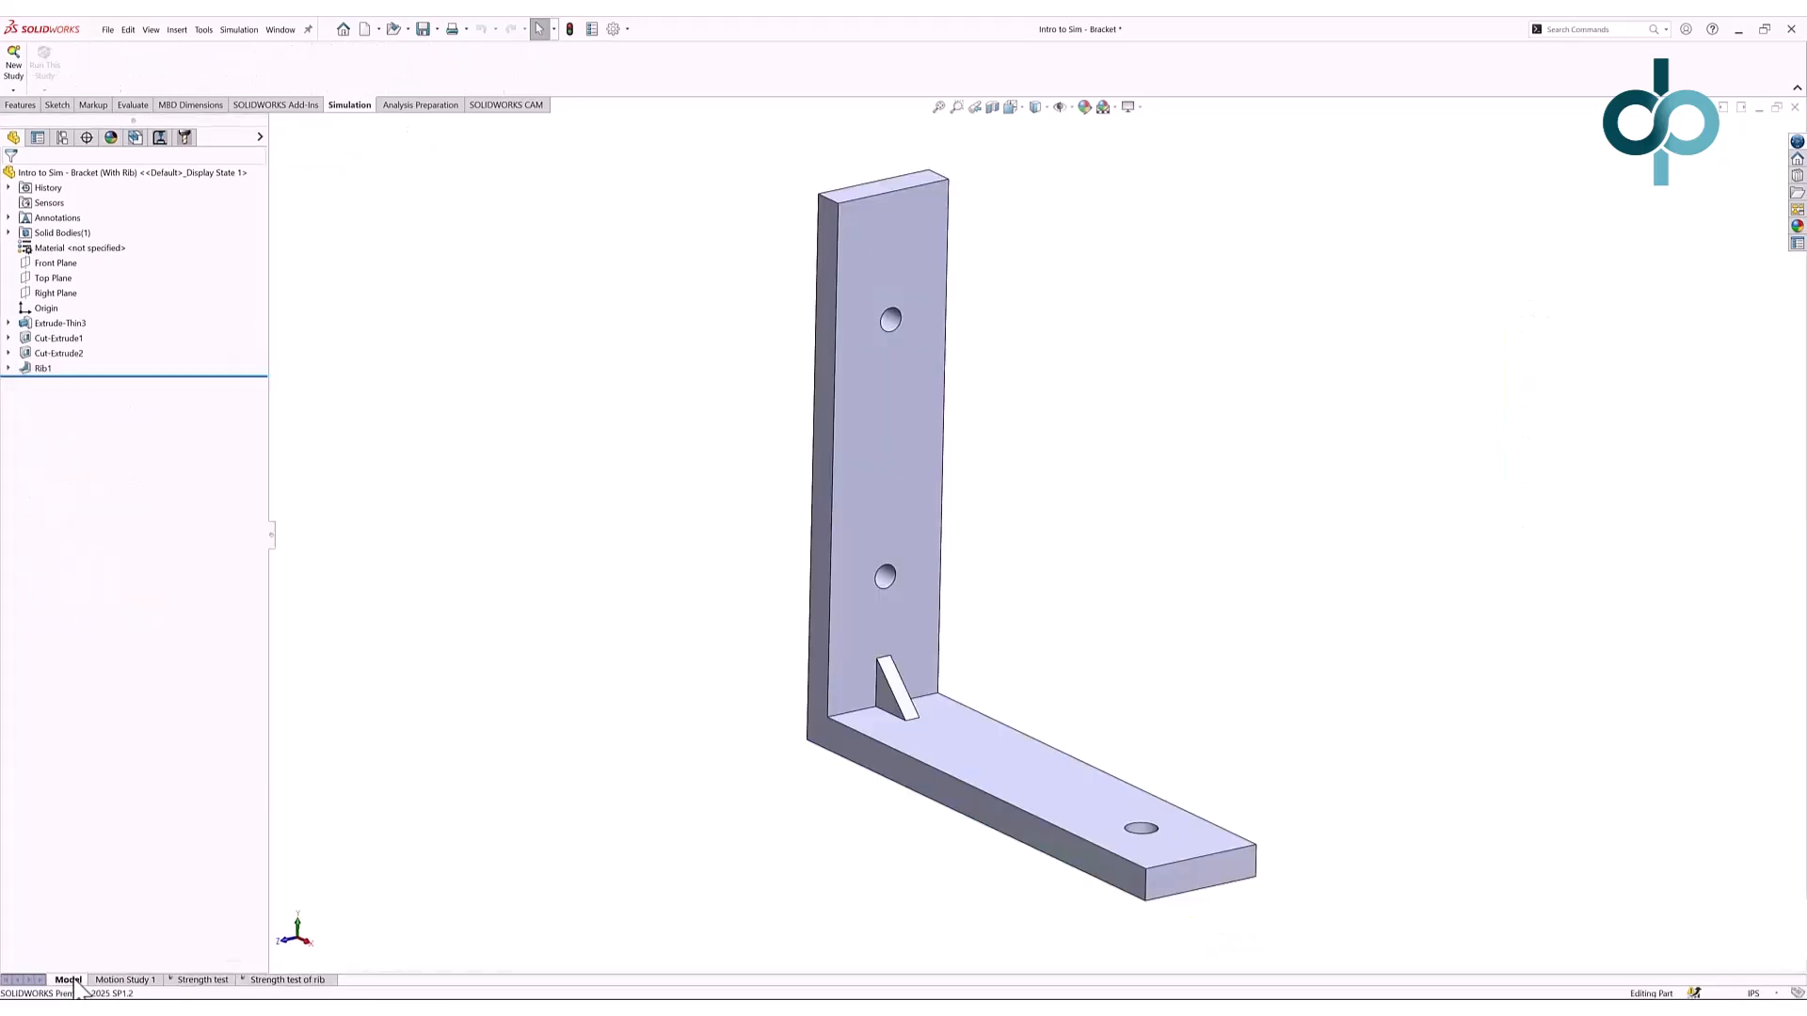
right_click(44, 370)
click(57, 347)
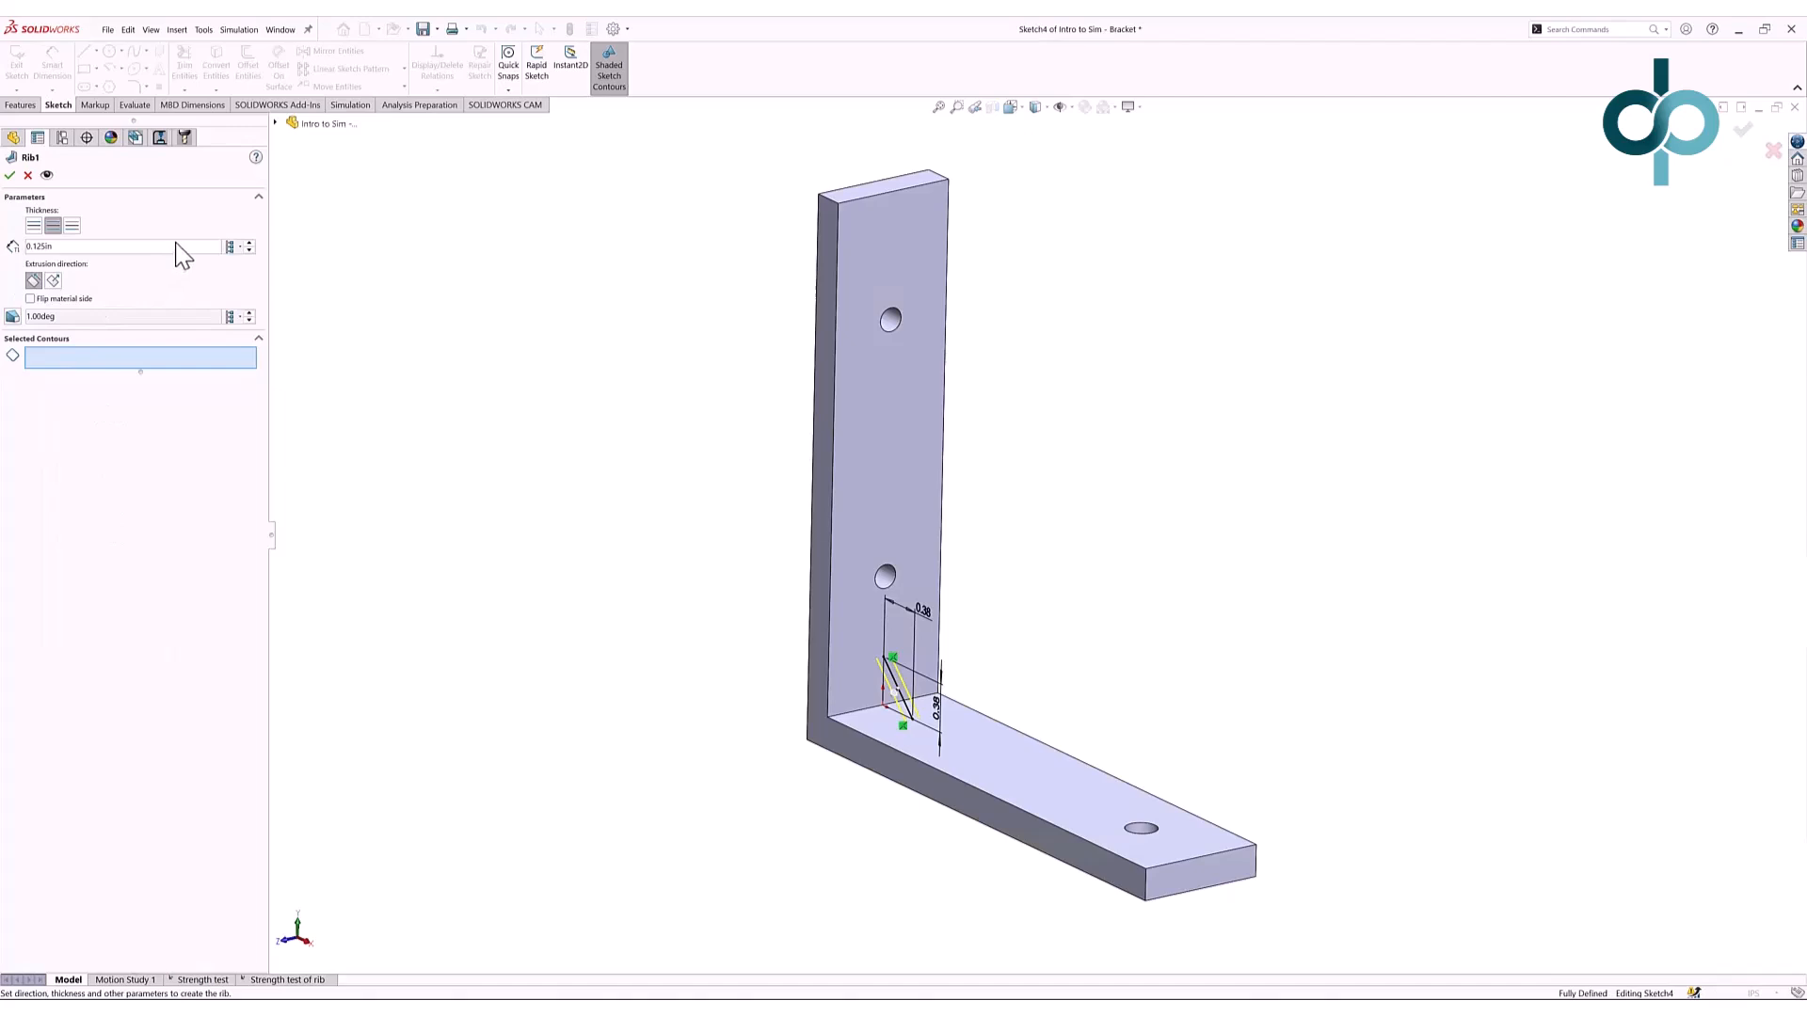
drag(177, 241, 8, 253)
text(0.5)
key(Return)
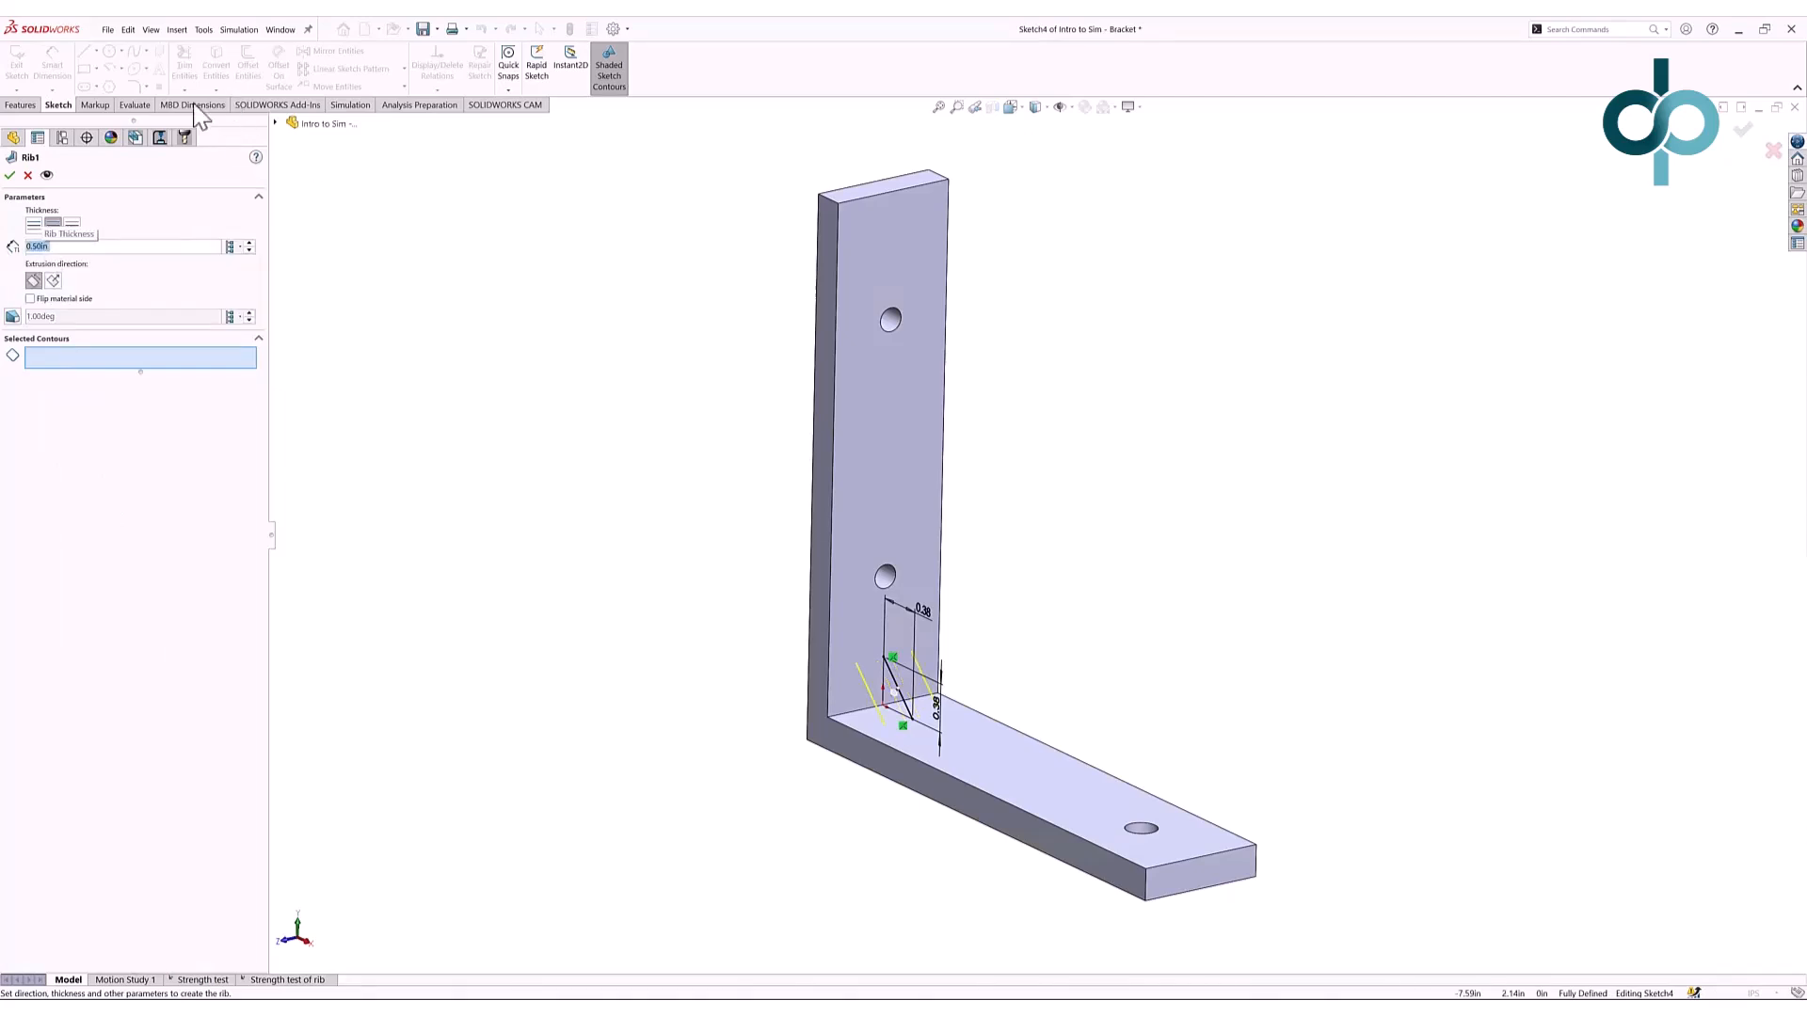
click(9, 175)
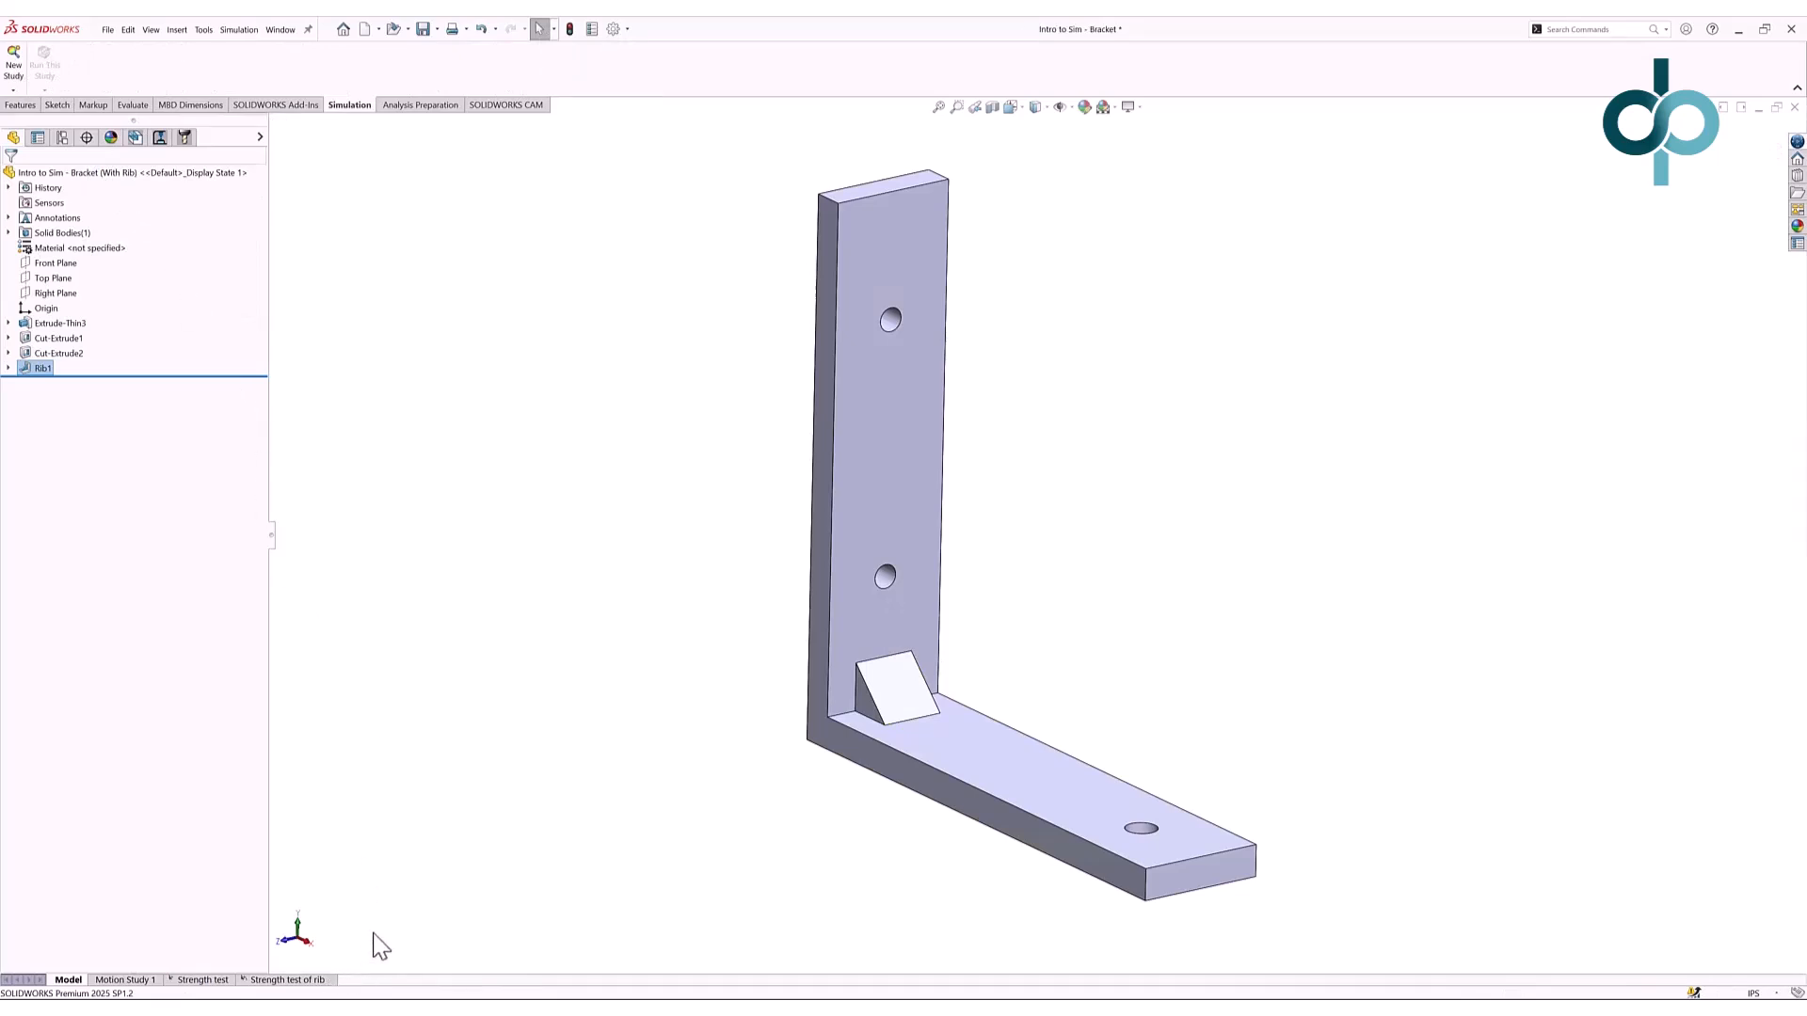
- Re-solve the Strength test of rib study and show Displacement1, now peaking at 0.094
click(311, 980)
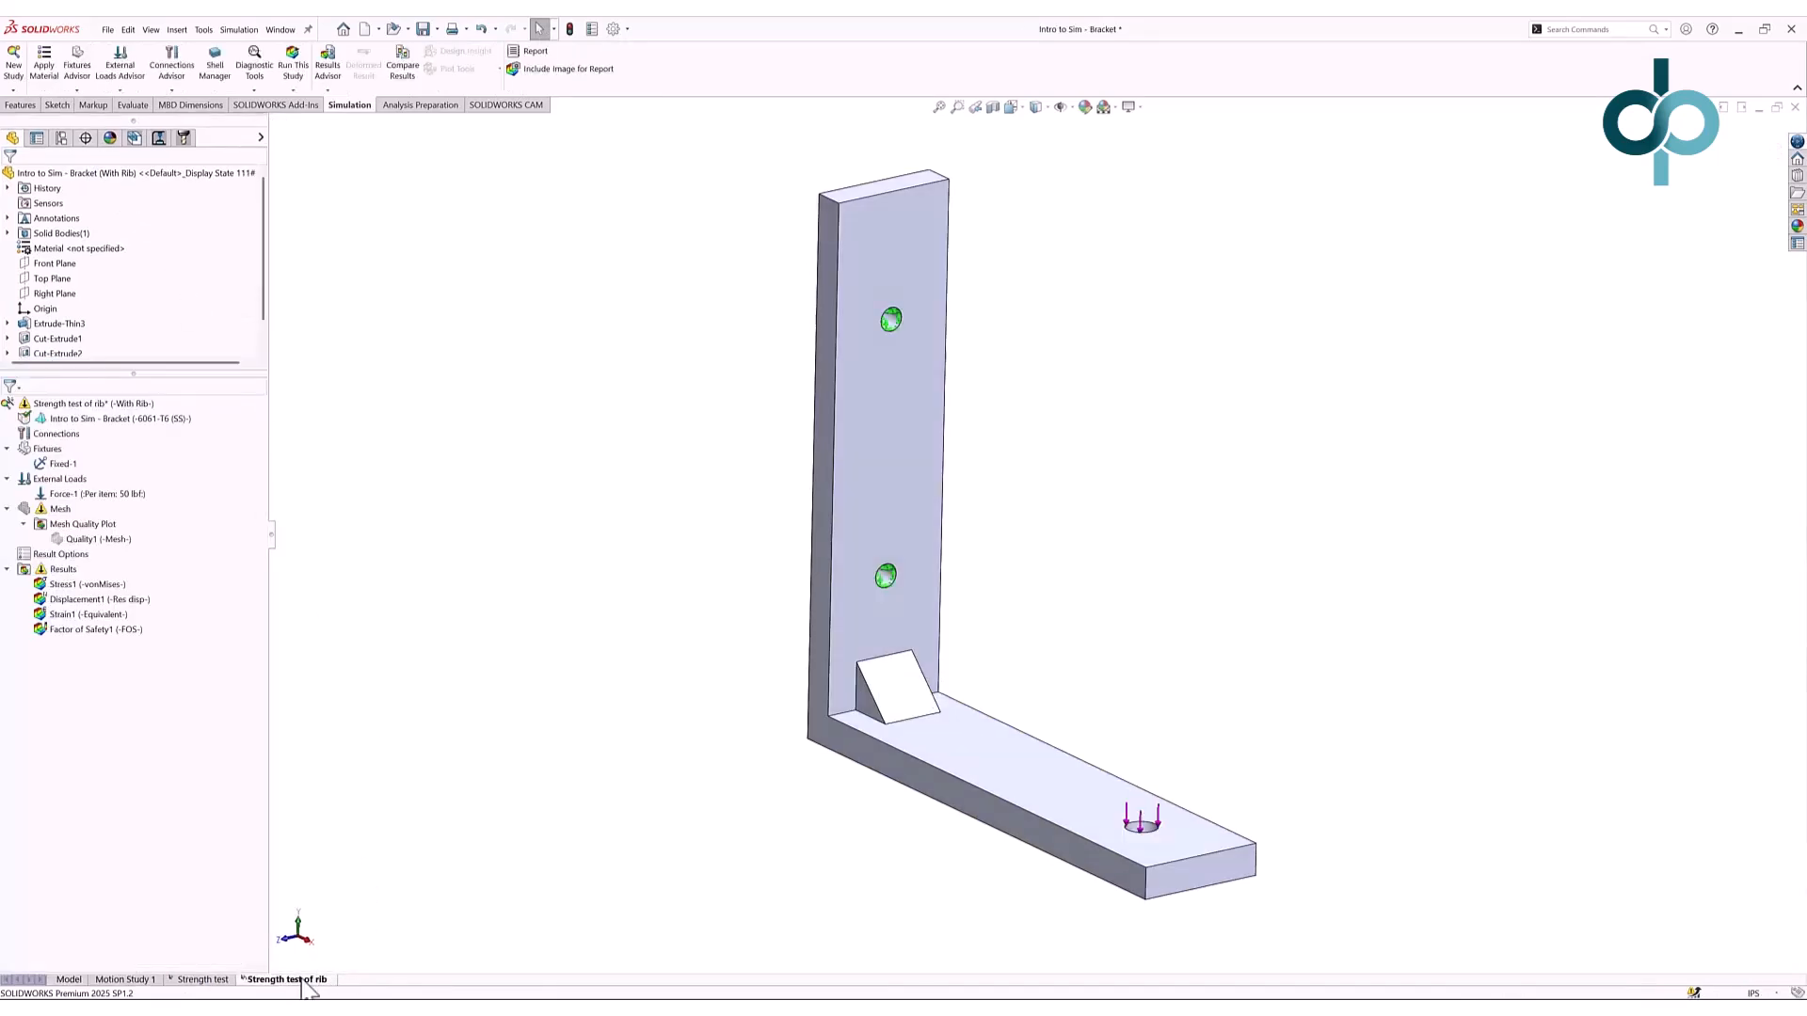
right_click(121, 406)
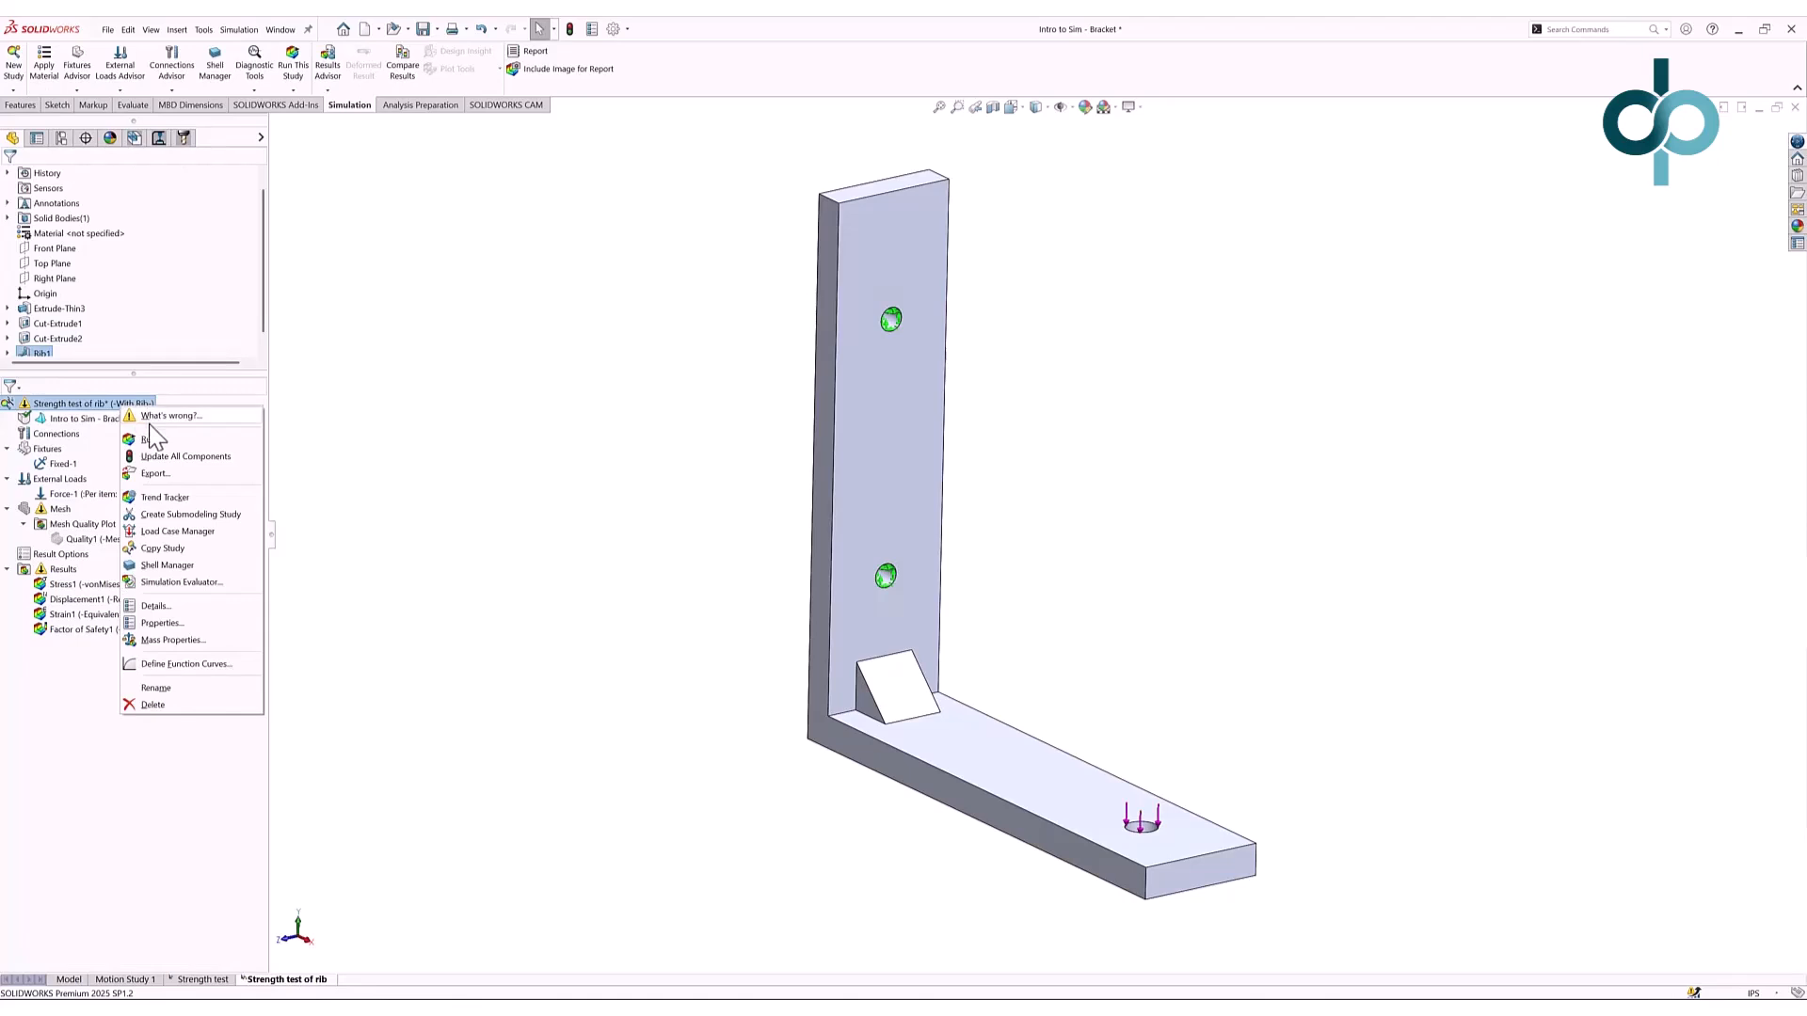
click(150, 438)
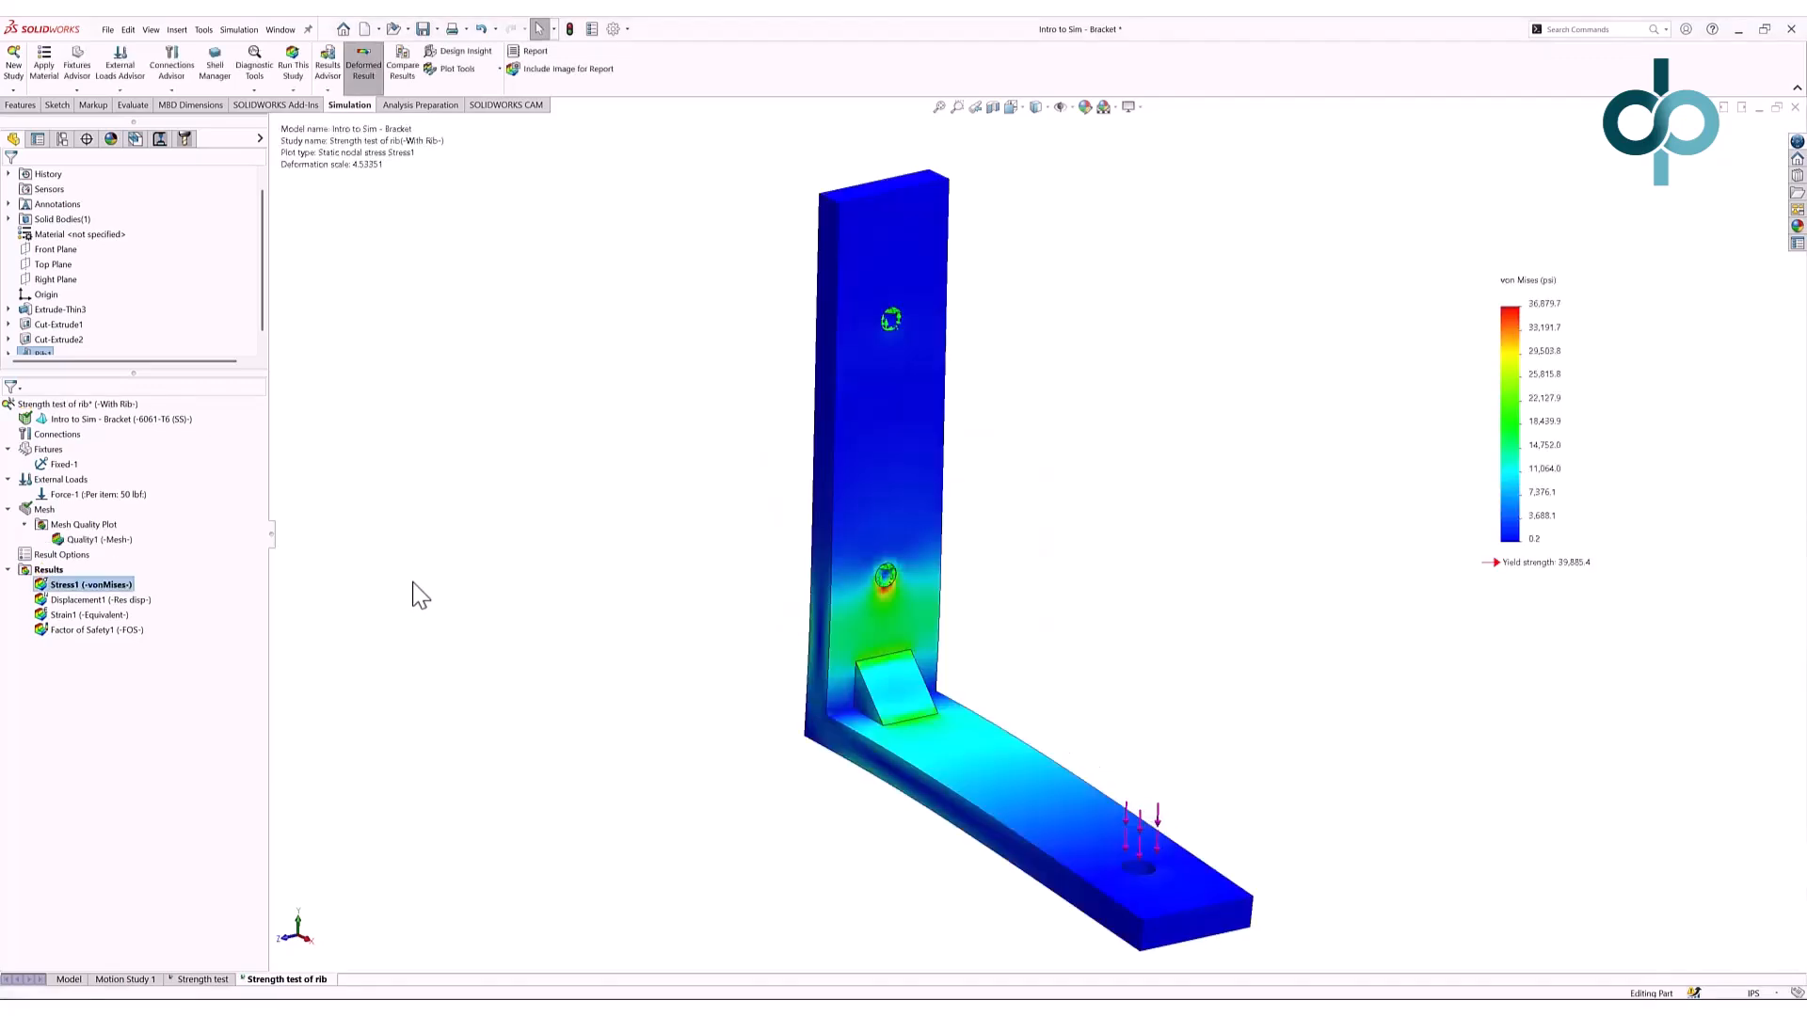
double_click(122, 600)
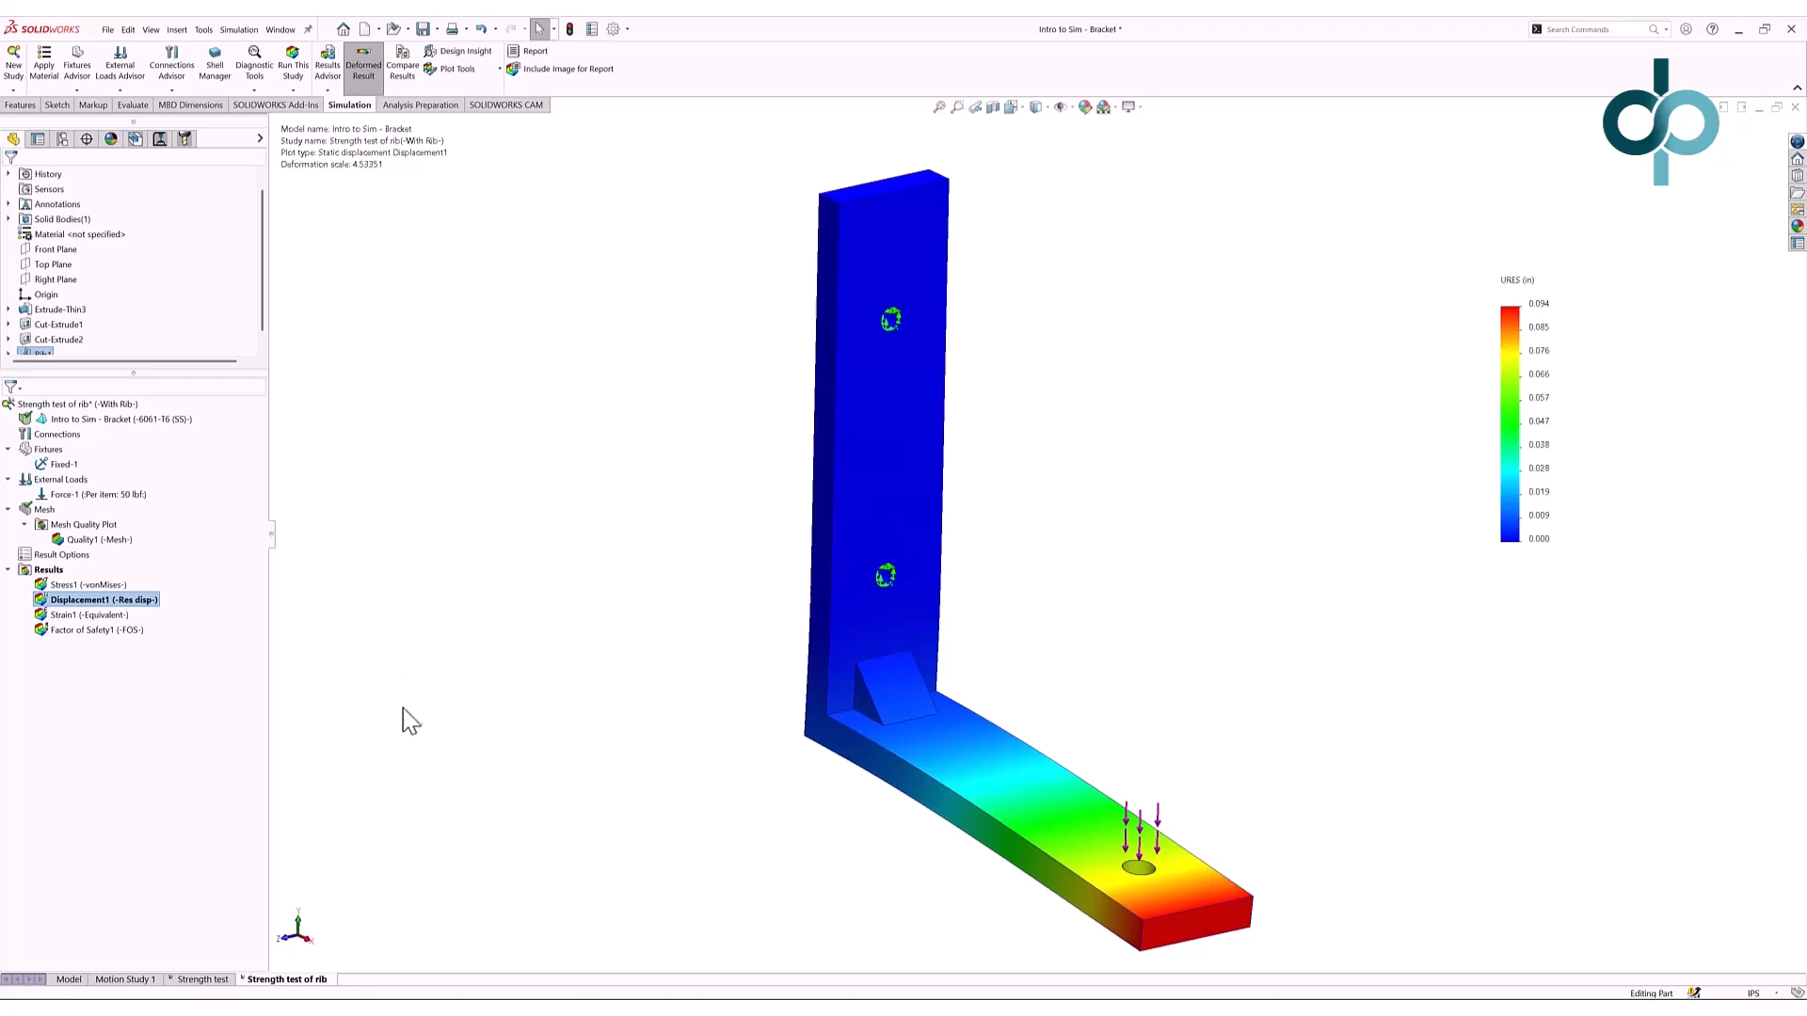
- Edit Rib1 in the part model to make the rib 0.25 in thick
click(68, 979)
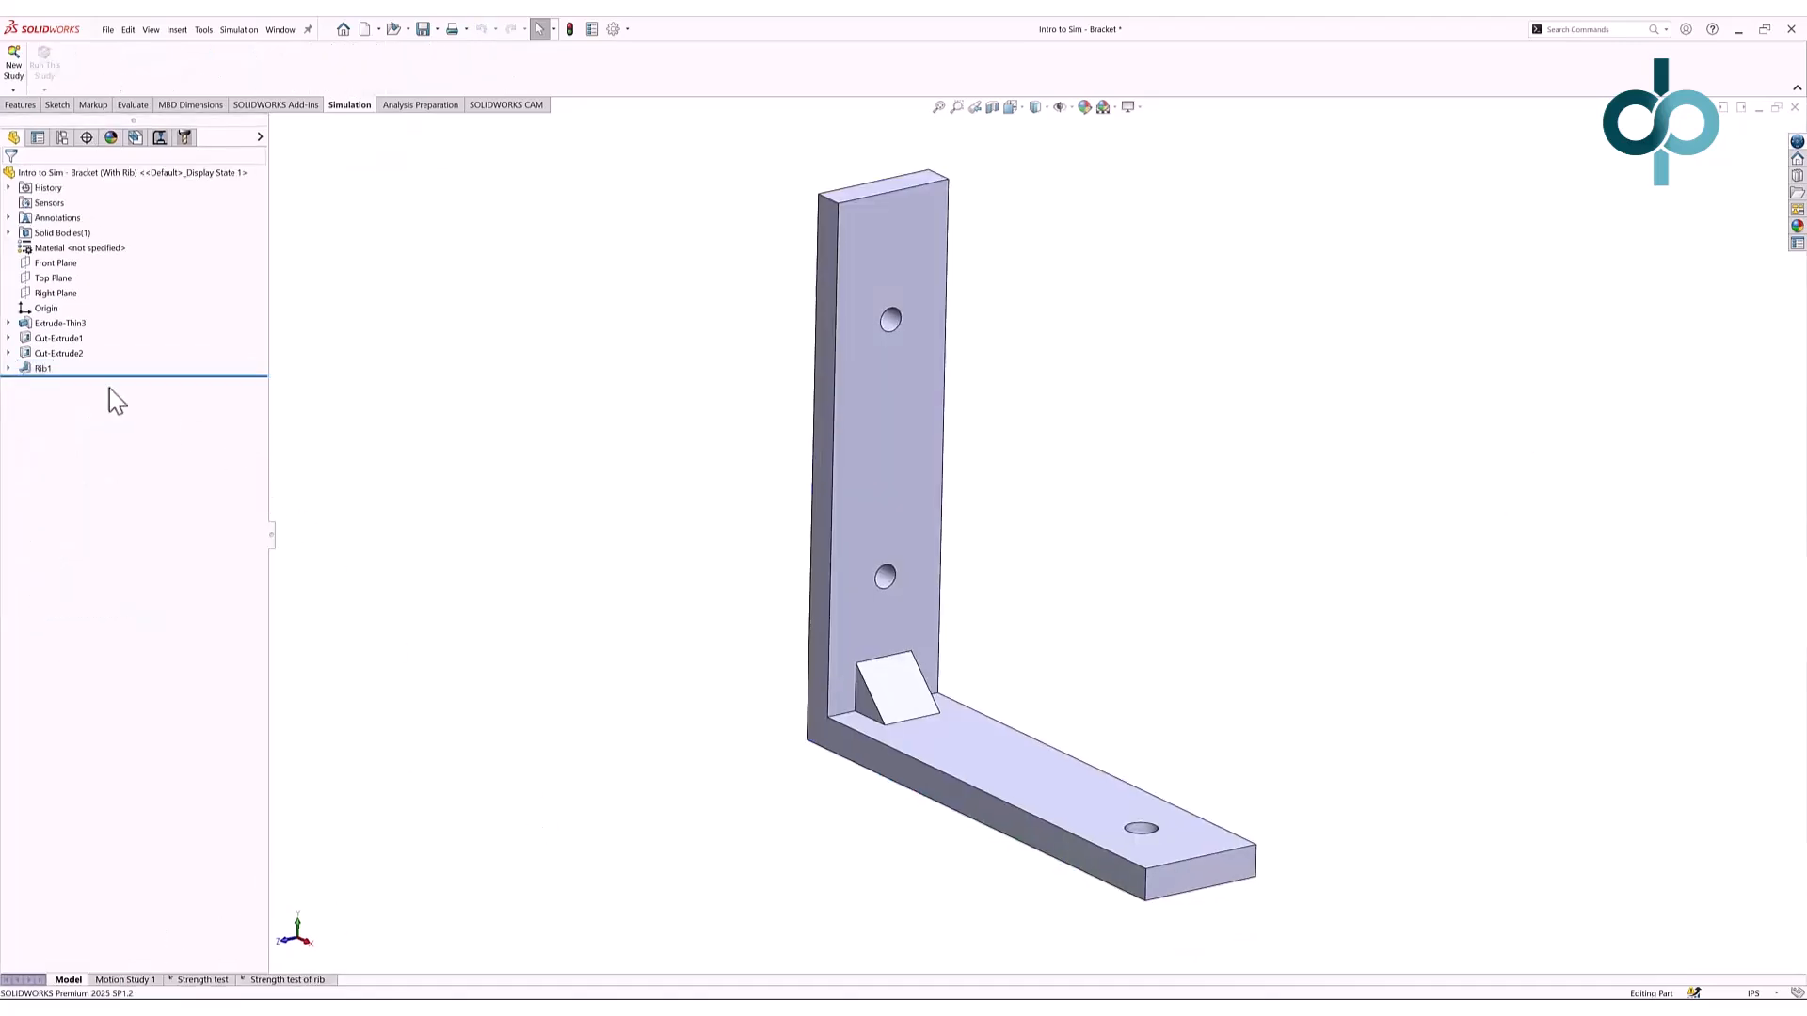
right_click(50, 372)
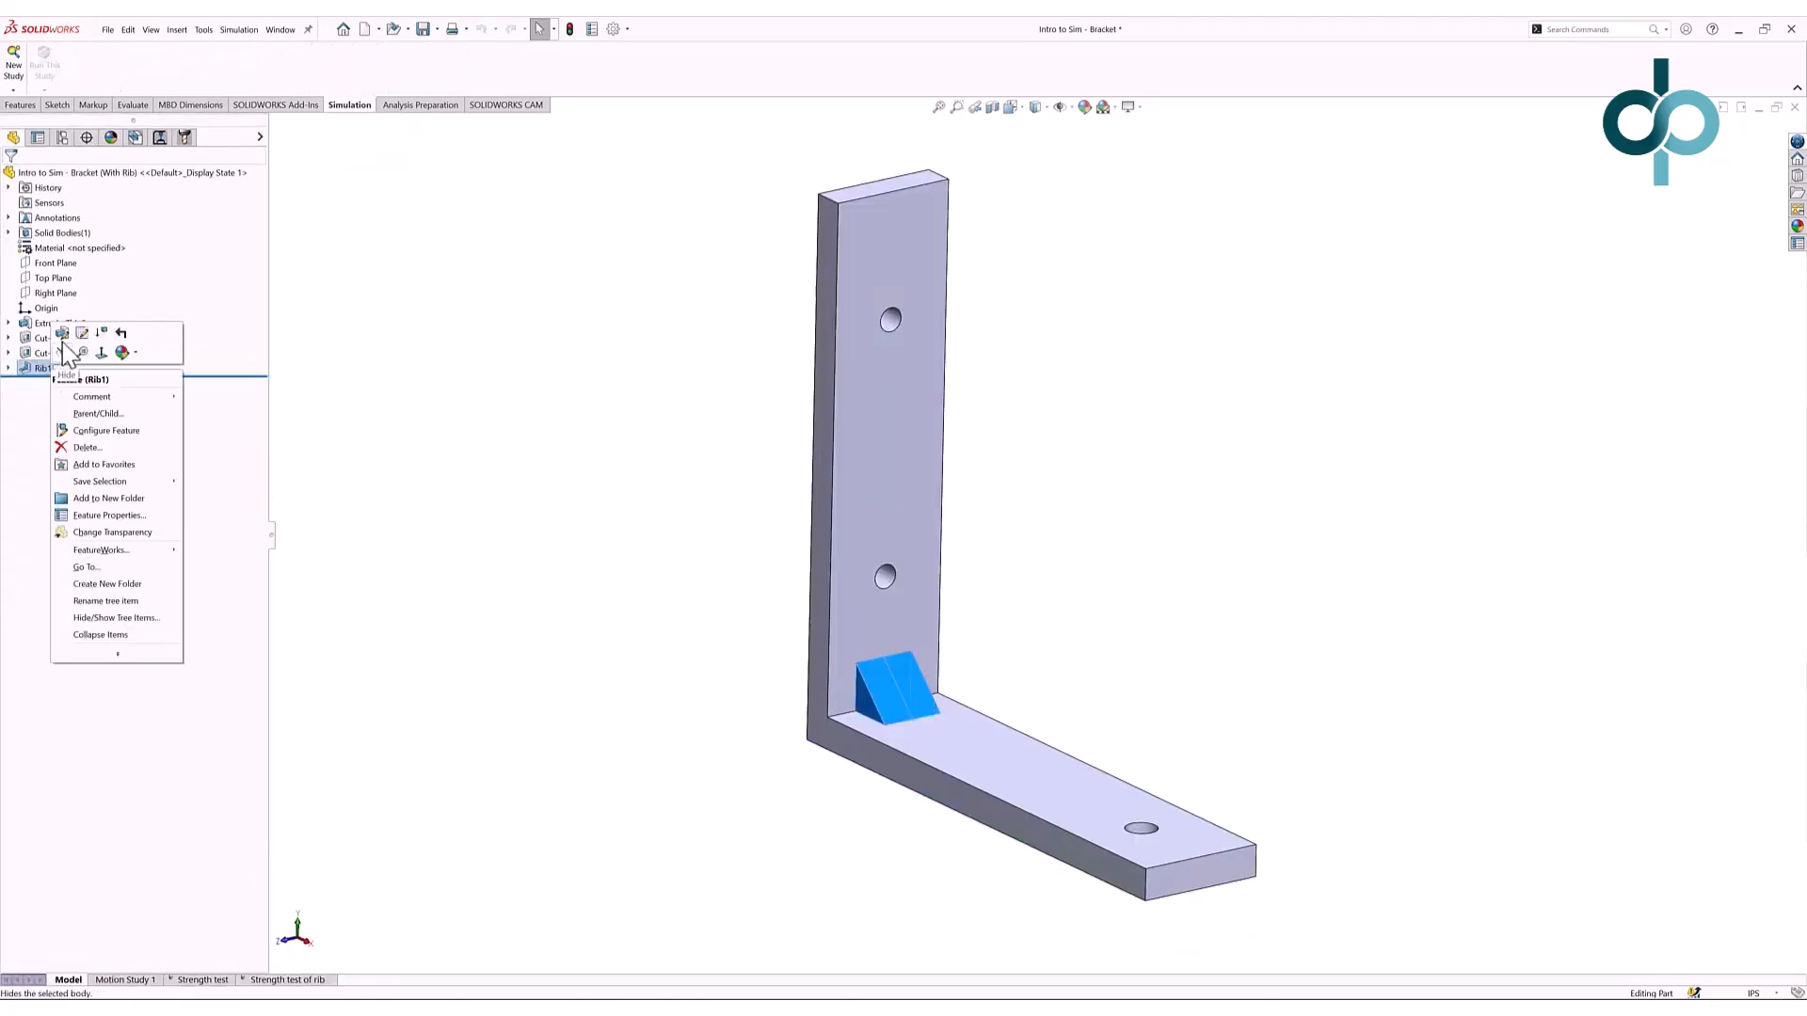
click(68, 353)
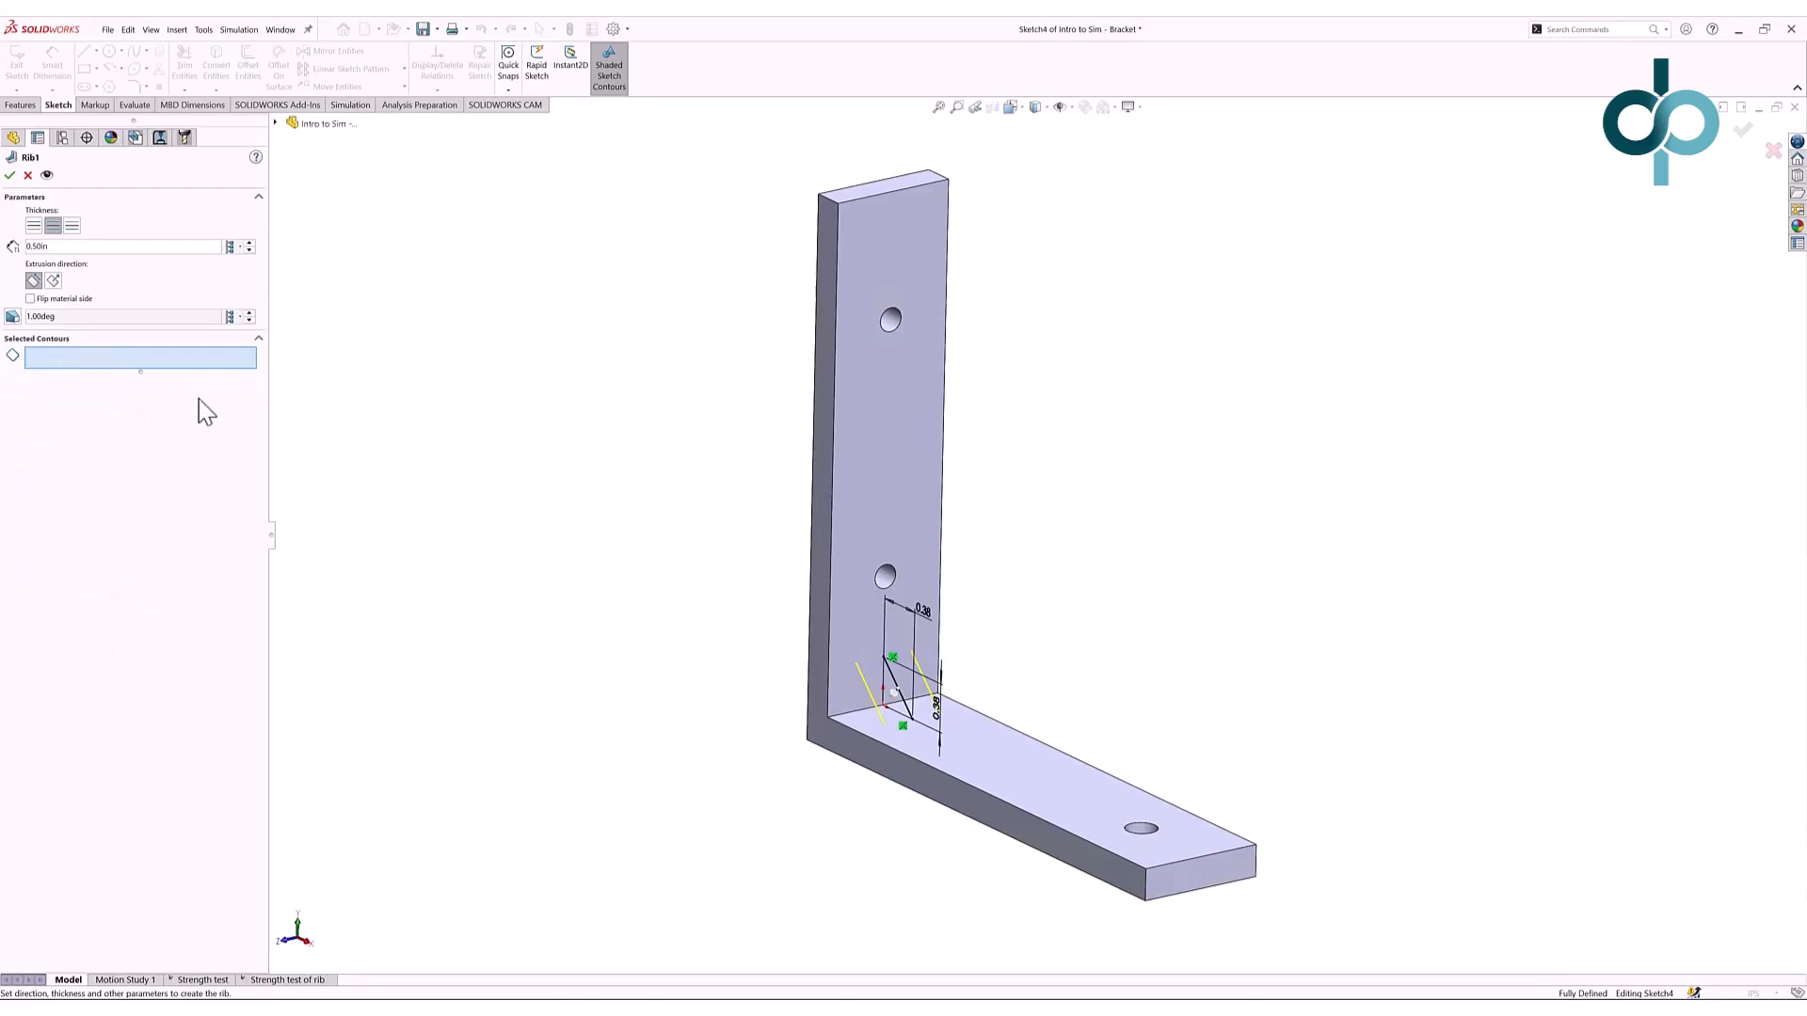
drag(93, 246, 25, 244)
text(0.25)
key(Return)
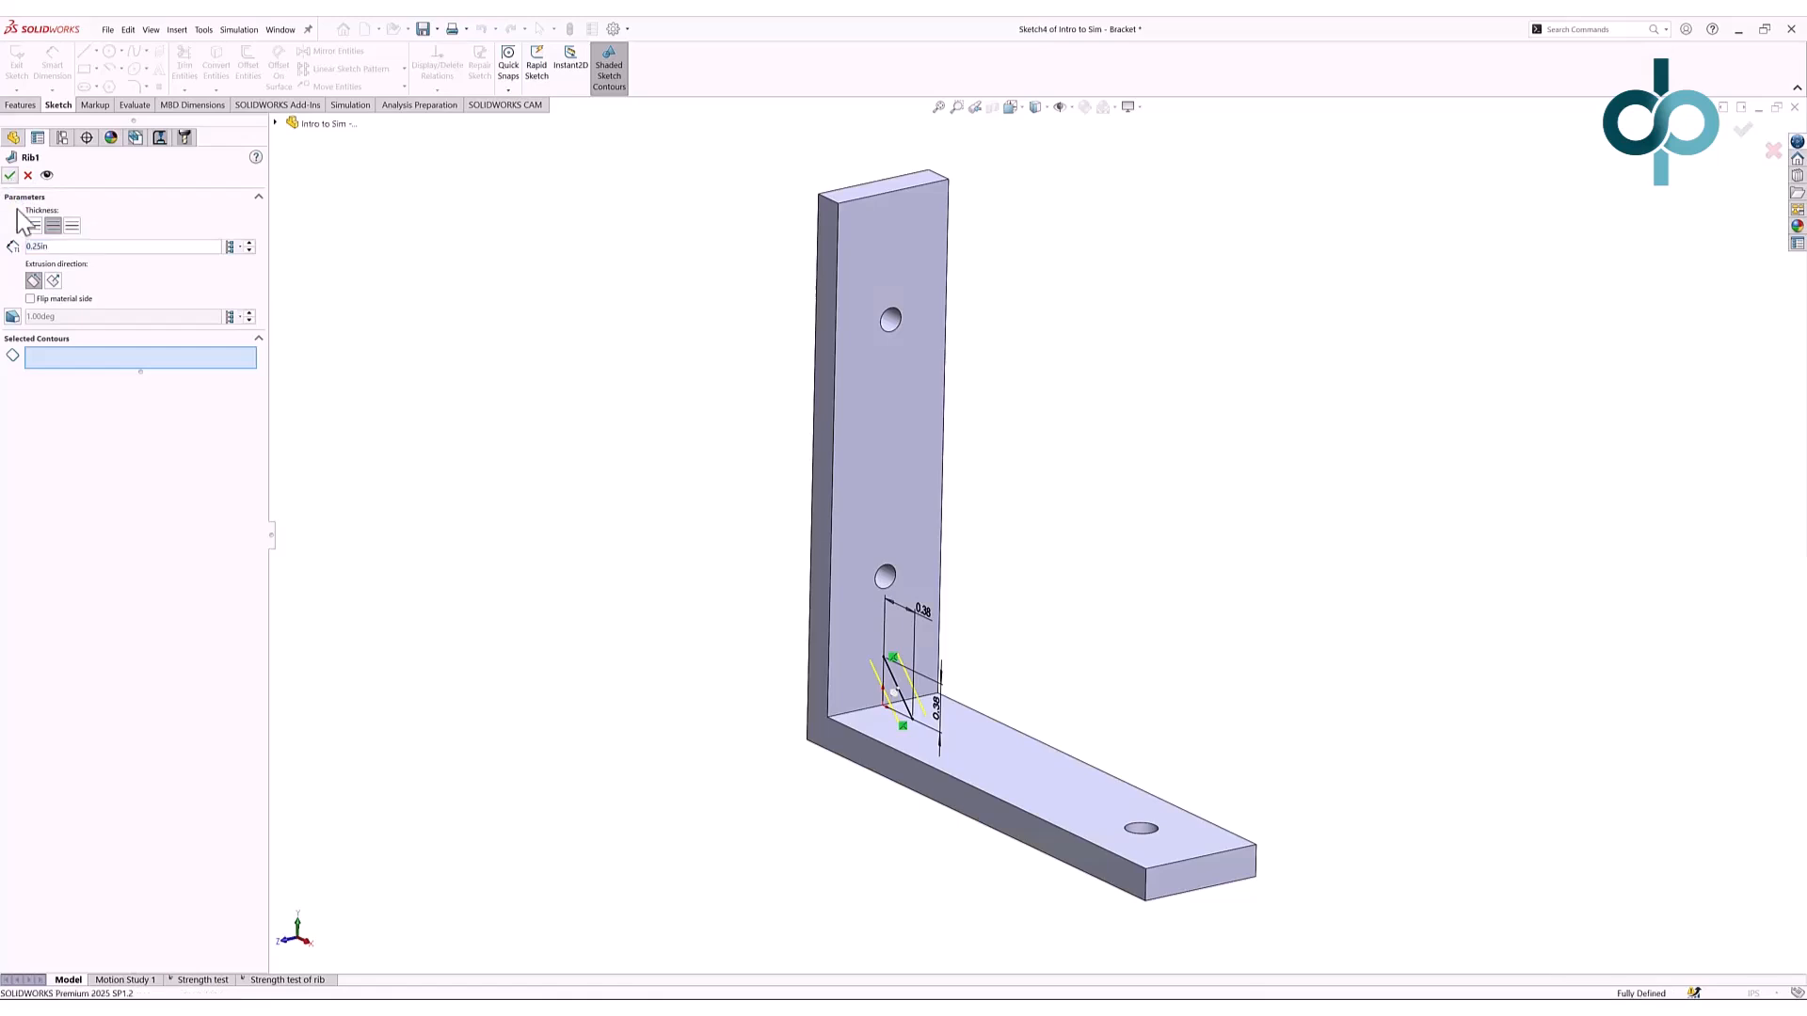
click(10, 175)
- Change the horizontal leg dimension in the rib's Sketch4 from 0.38 to 1.00 in
click(10, 368)
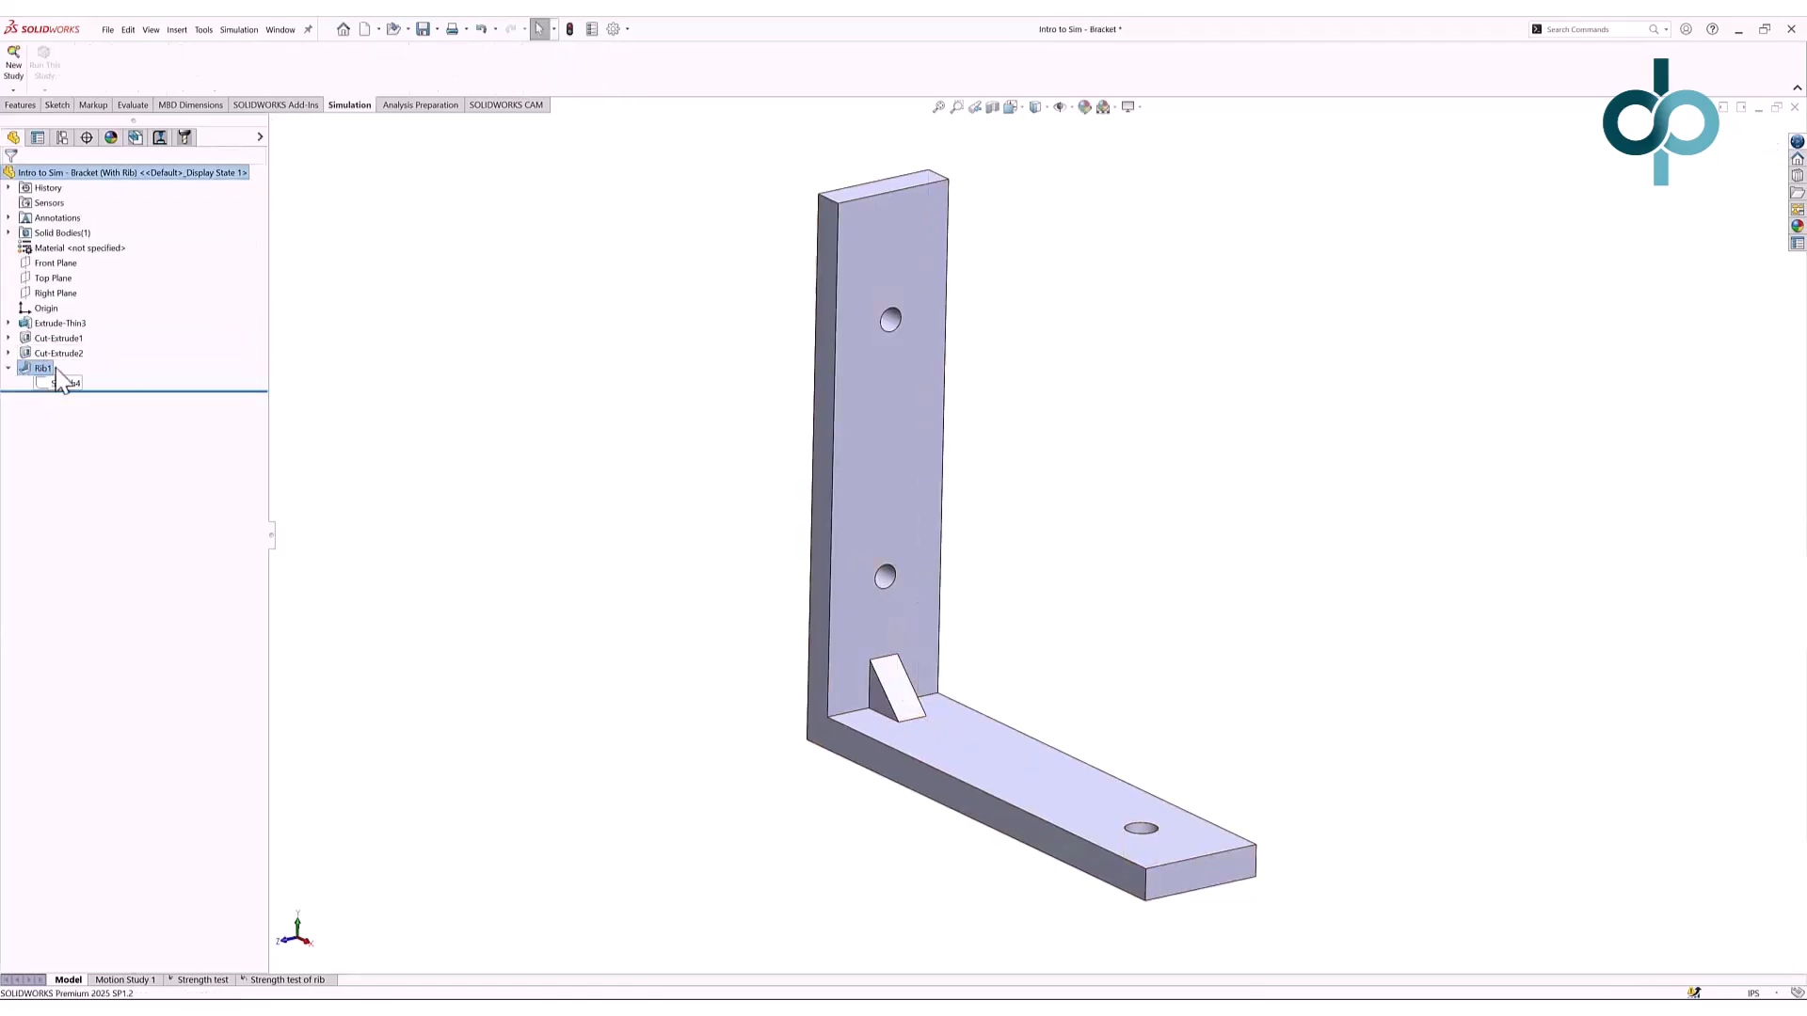
click(57, 382)
click(59, 346)
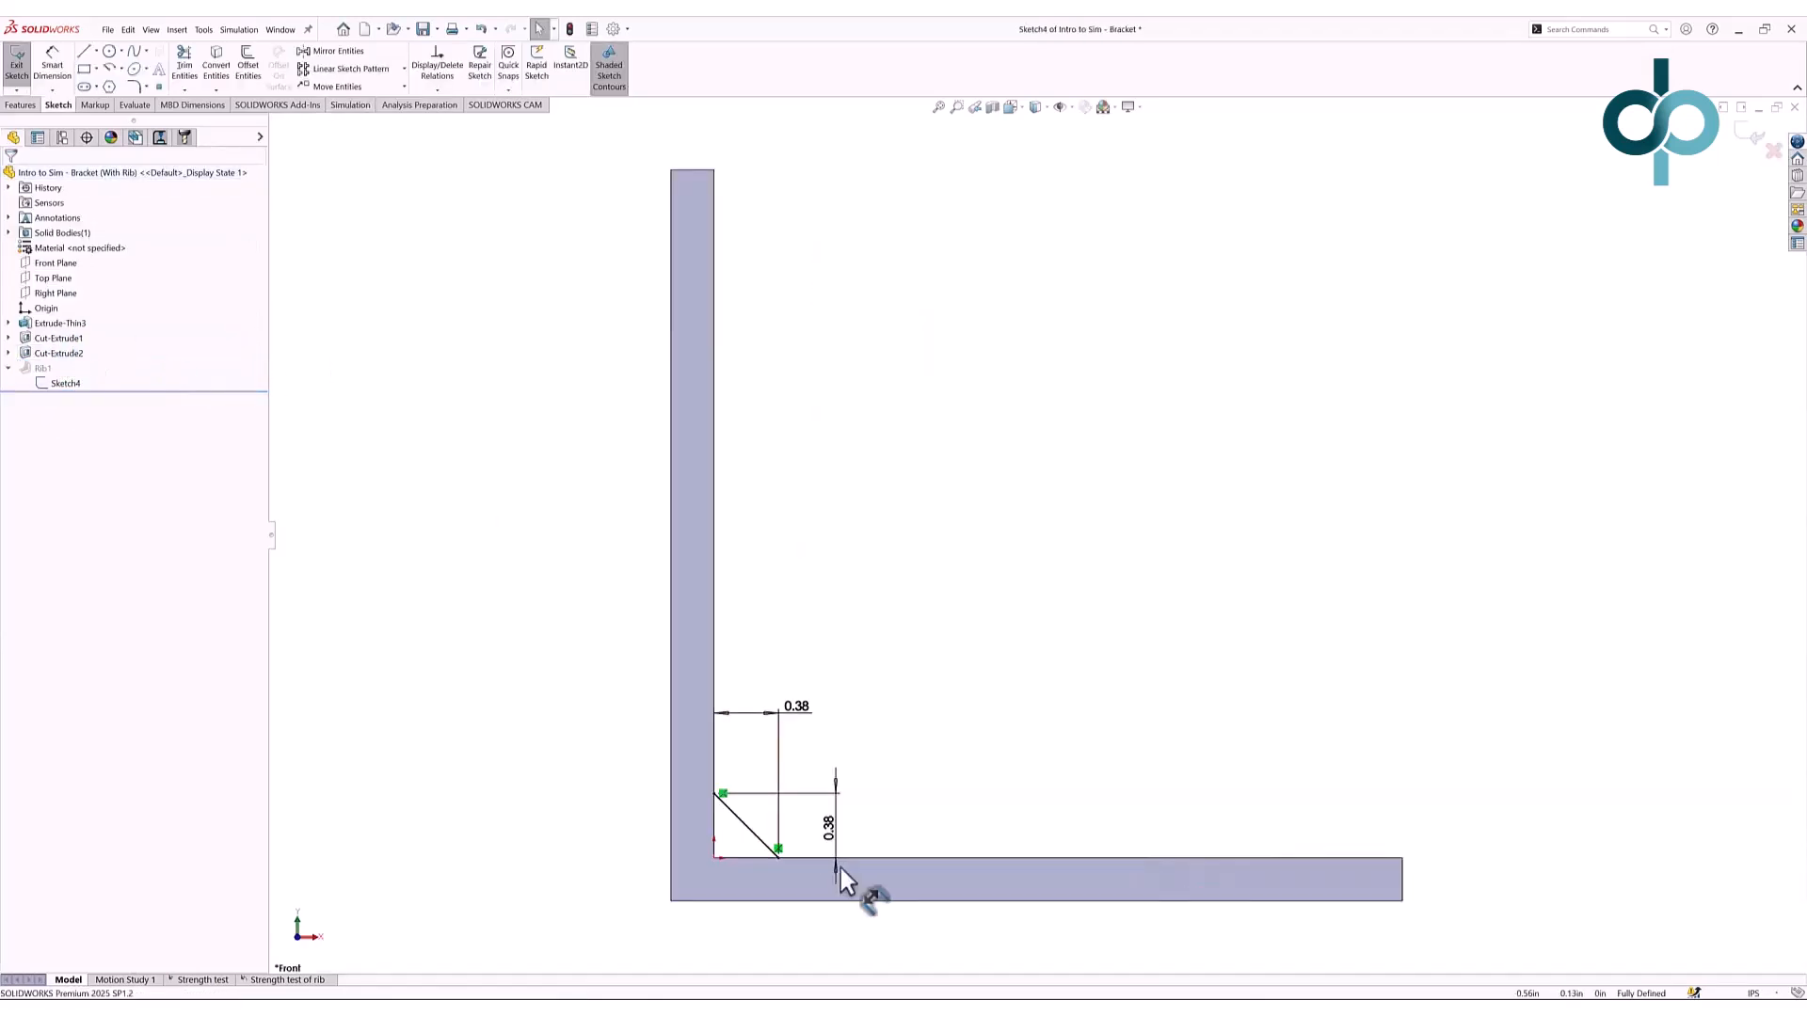
click(799, 706)
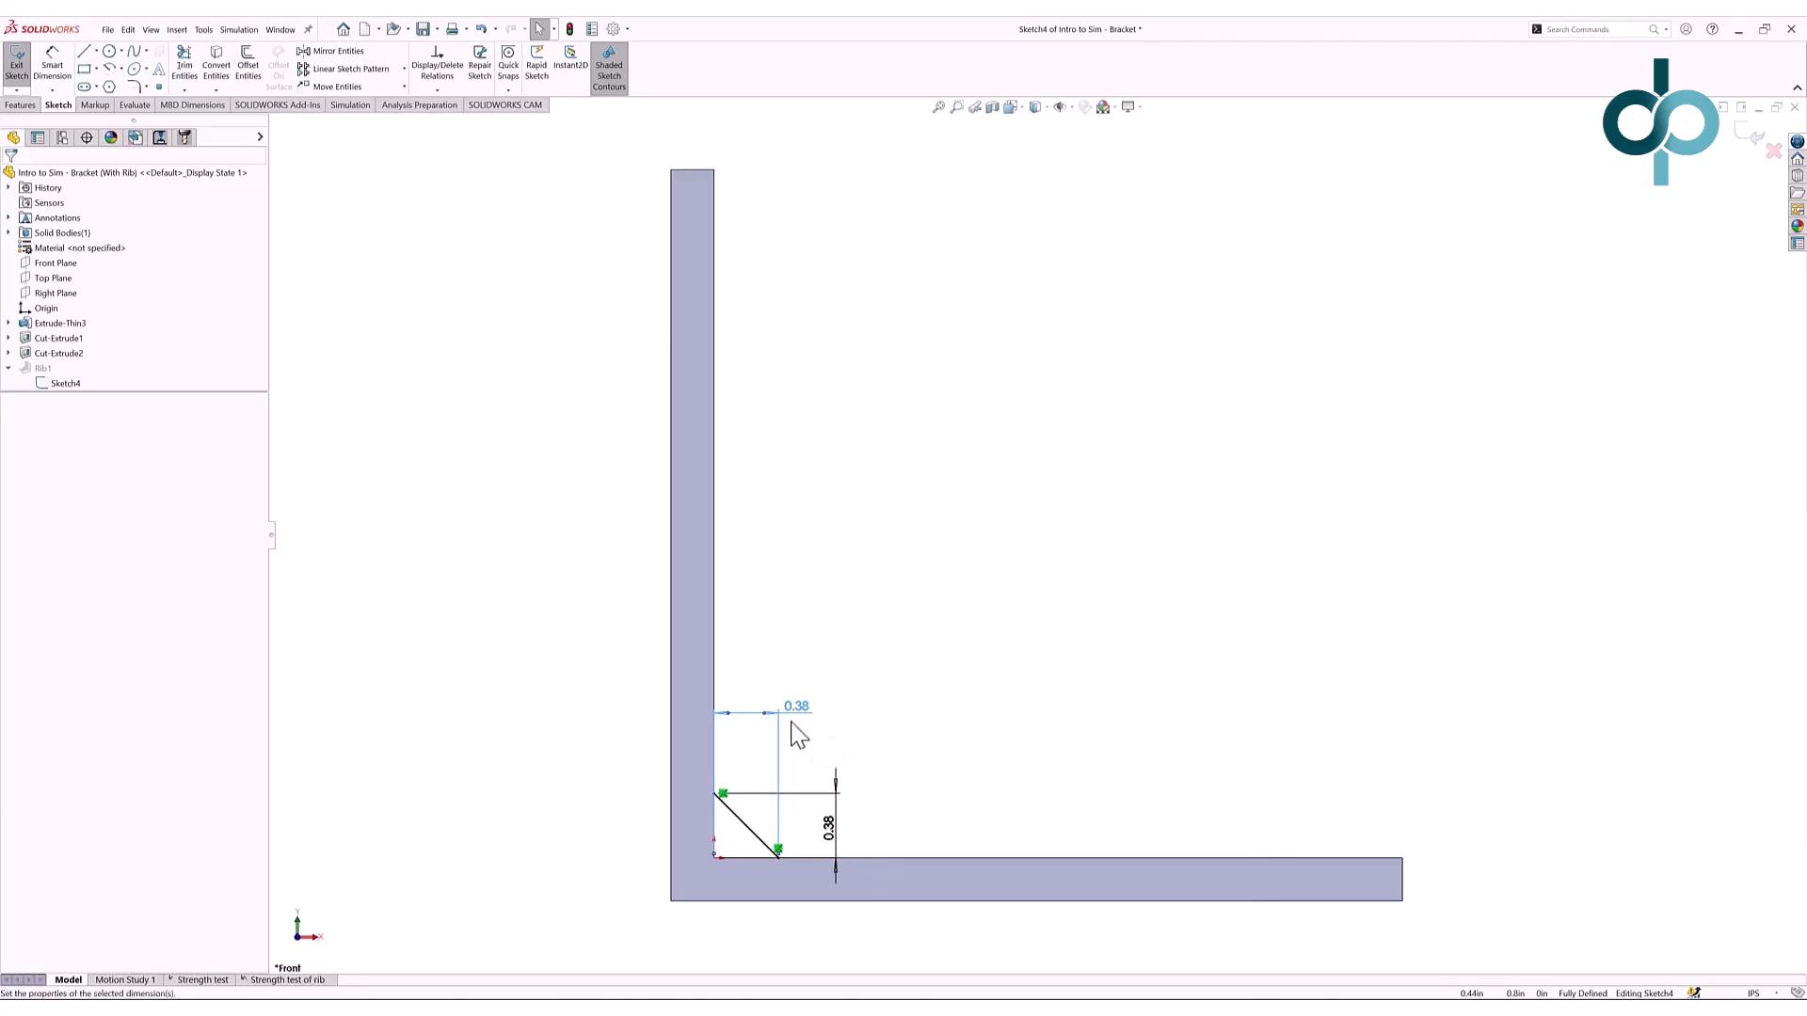
double_click(796, 708)
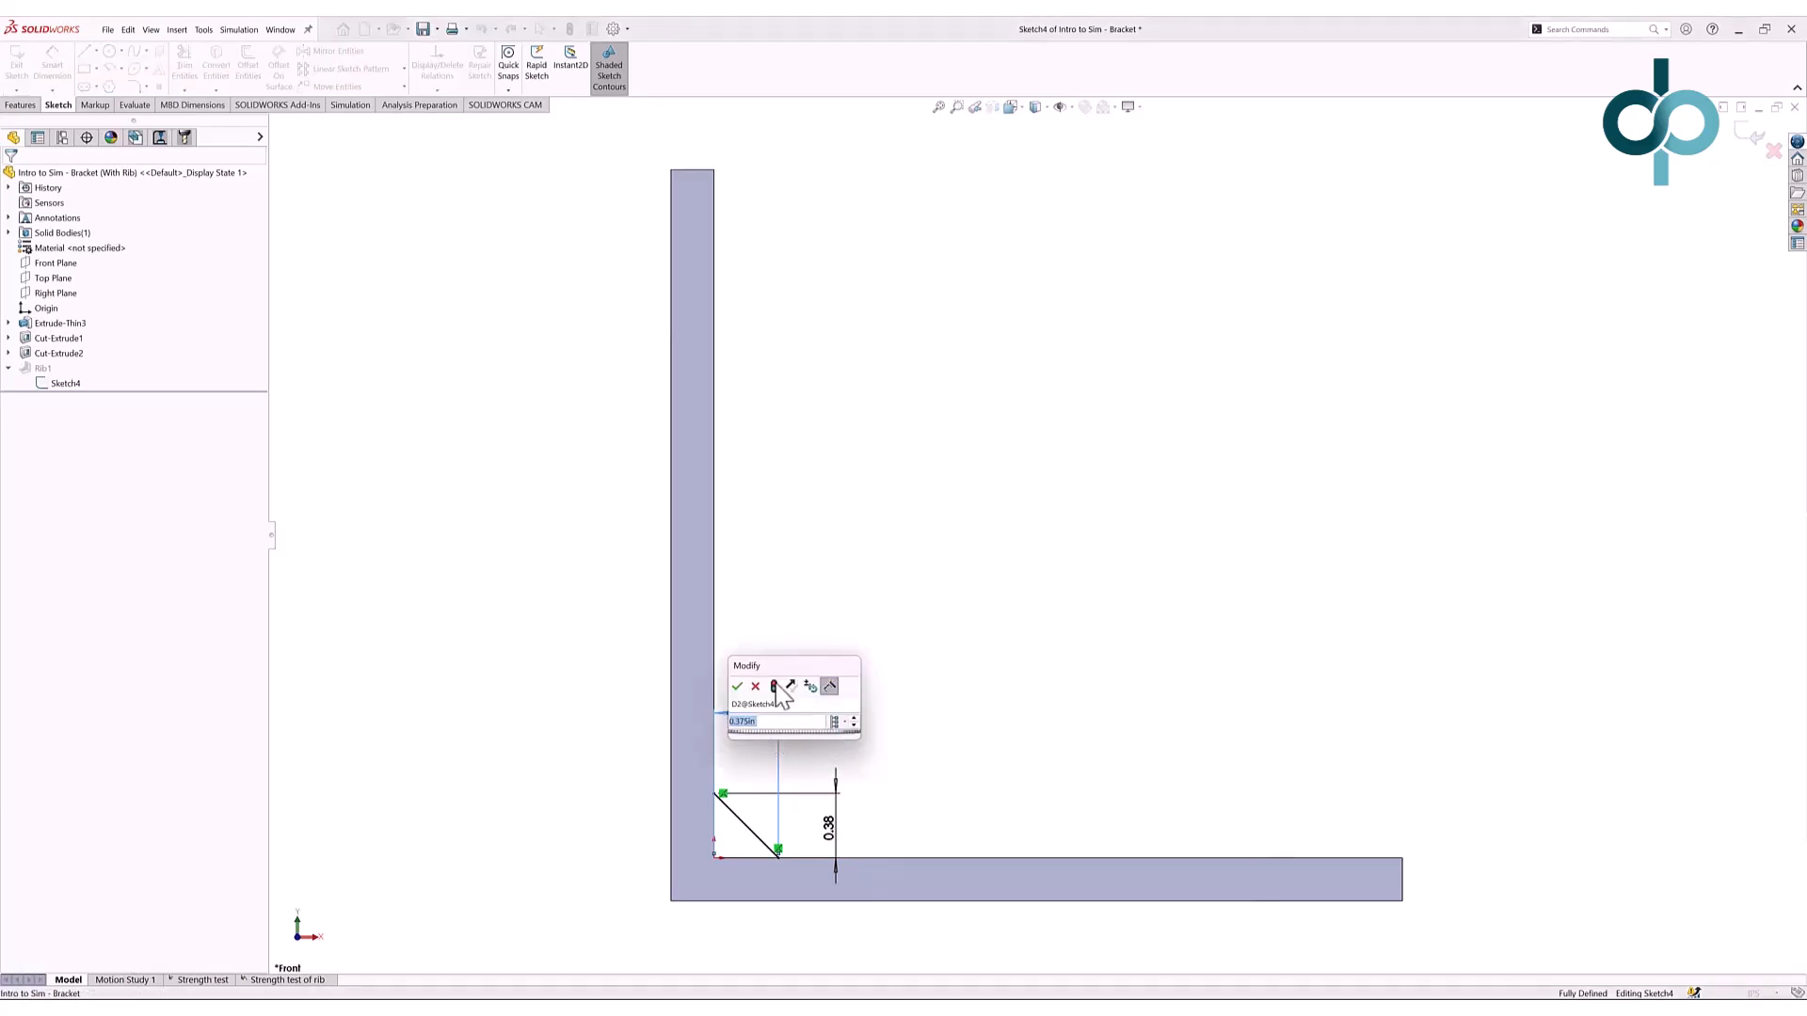
drag(795, 668, 915, 607)
drag(863, 670, 883, 671)
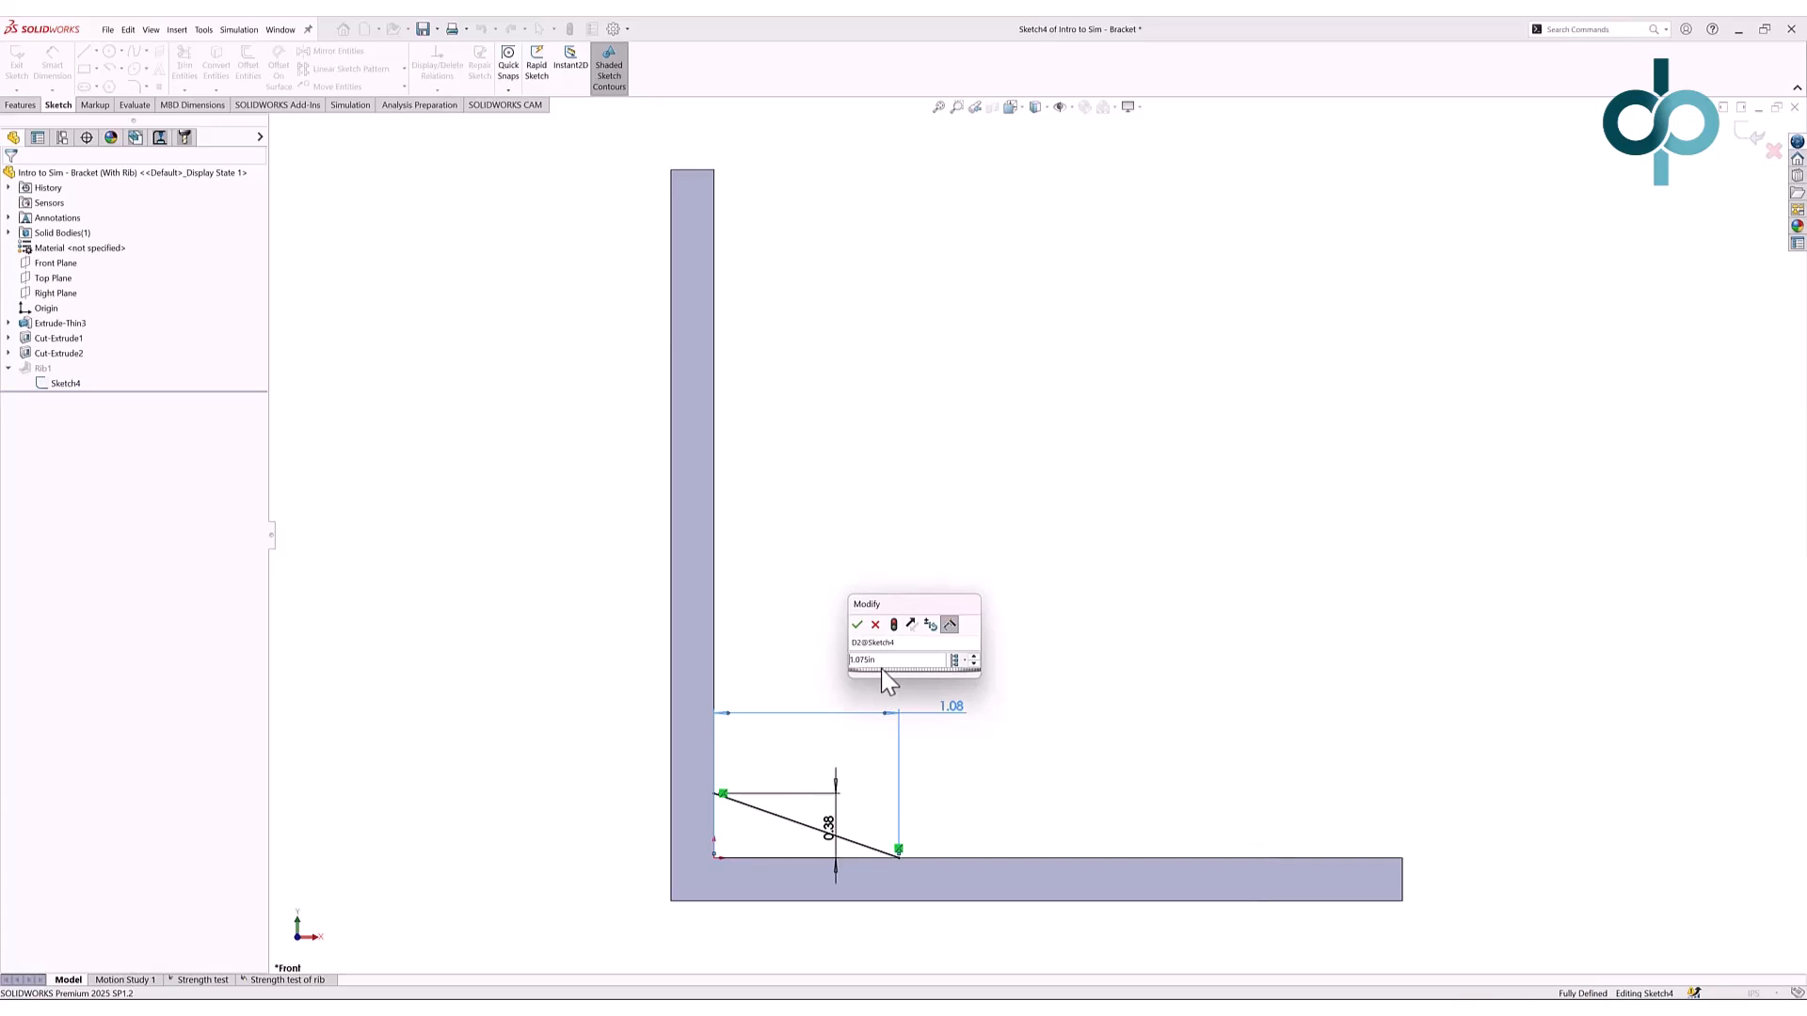
text(1)
key(Return)
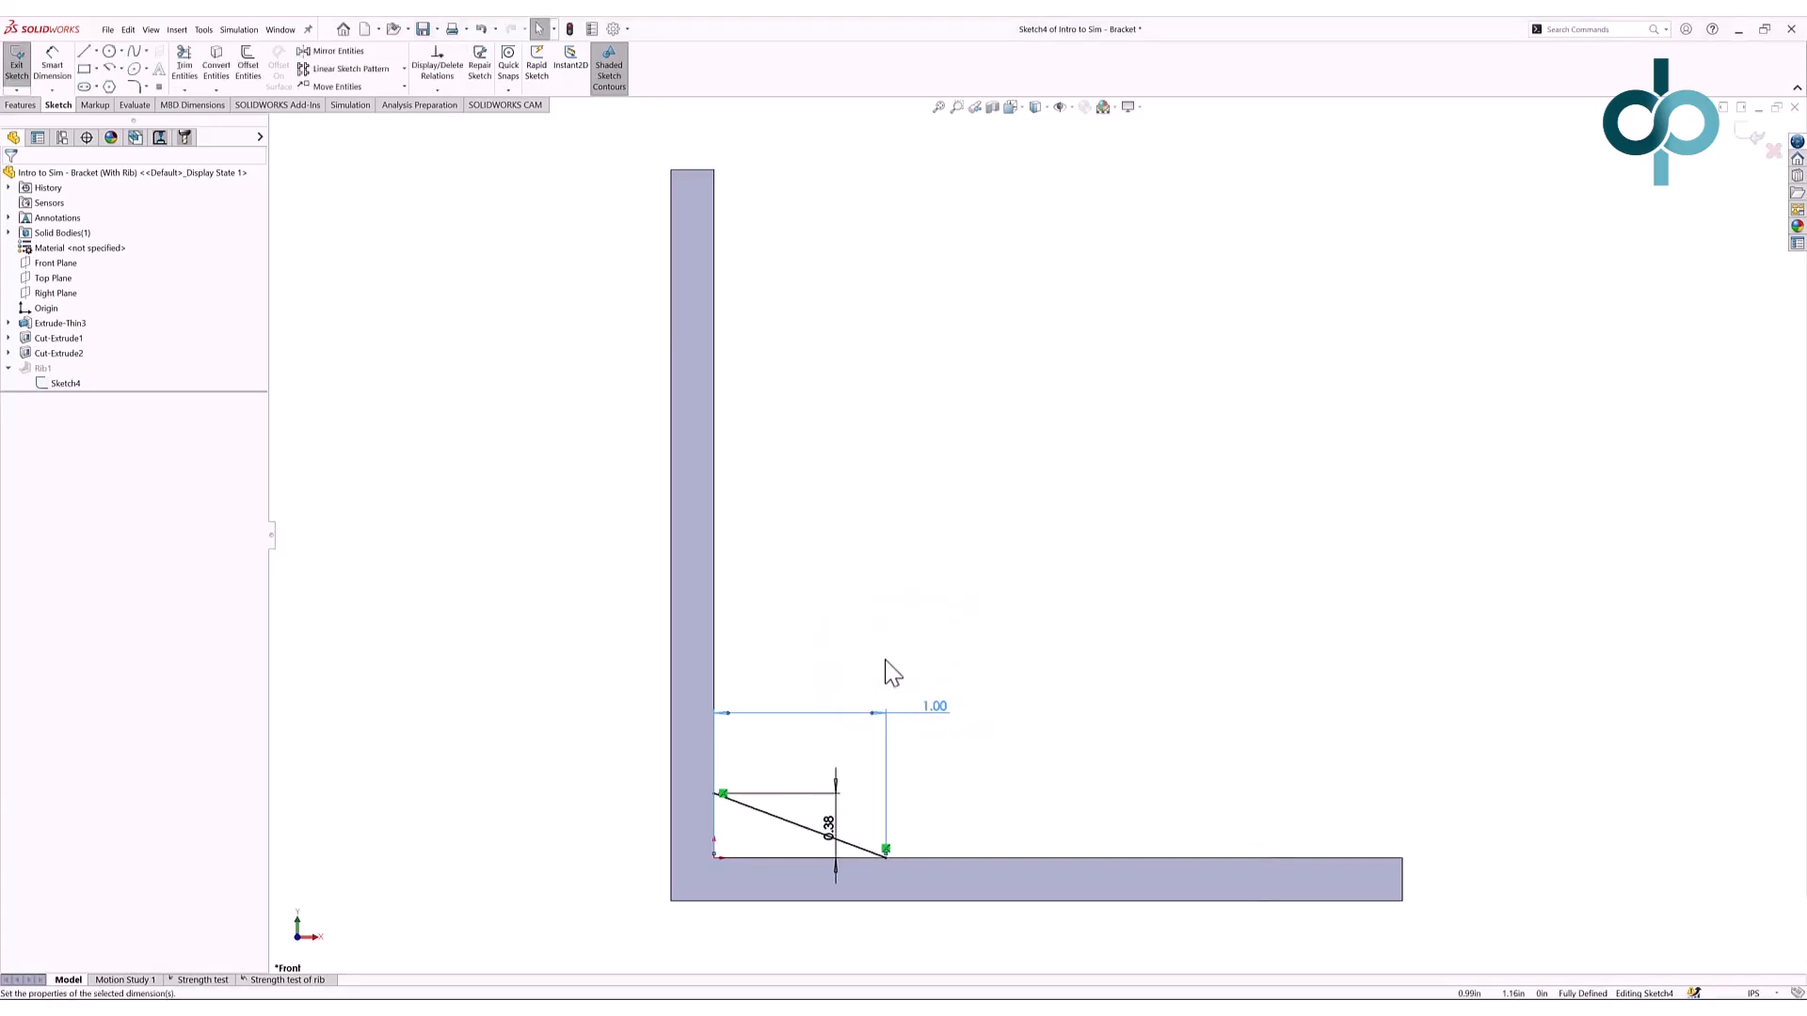
click(892, 673)
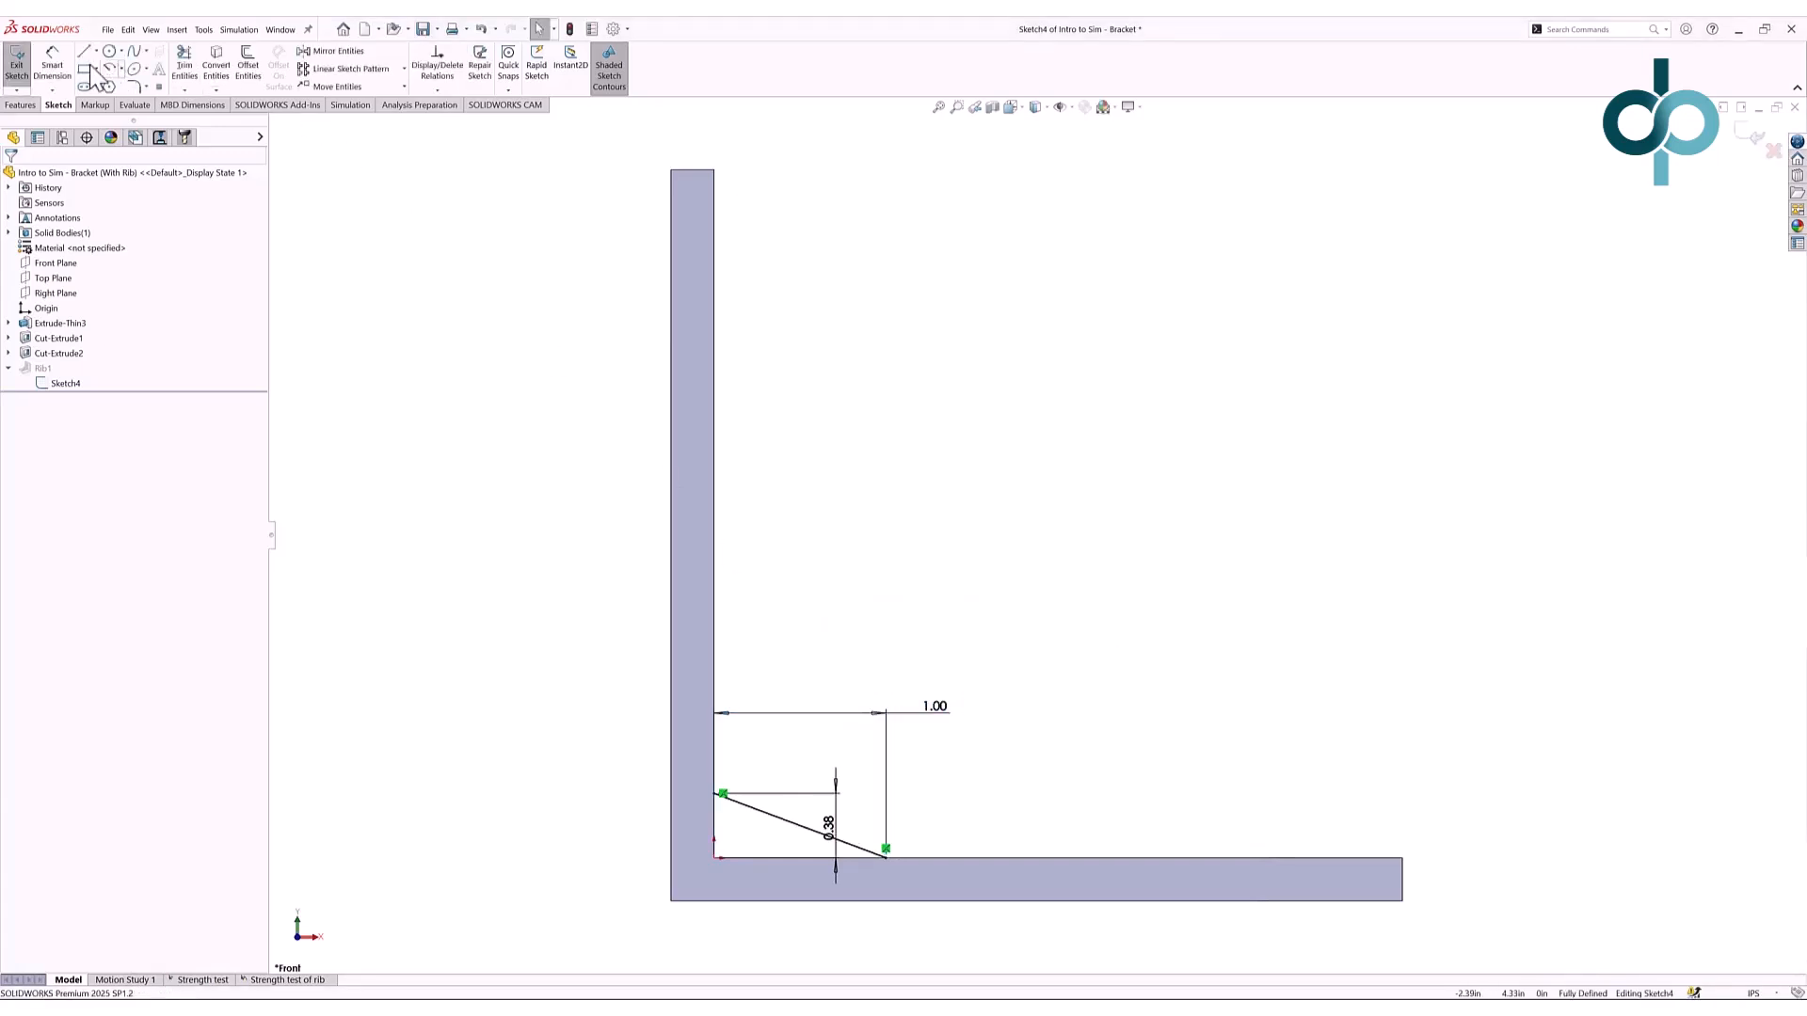
click(18, 63)
click(292, 980)
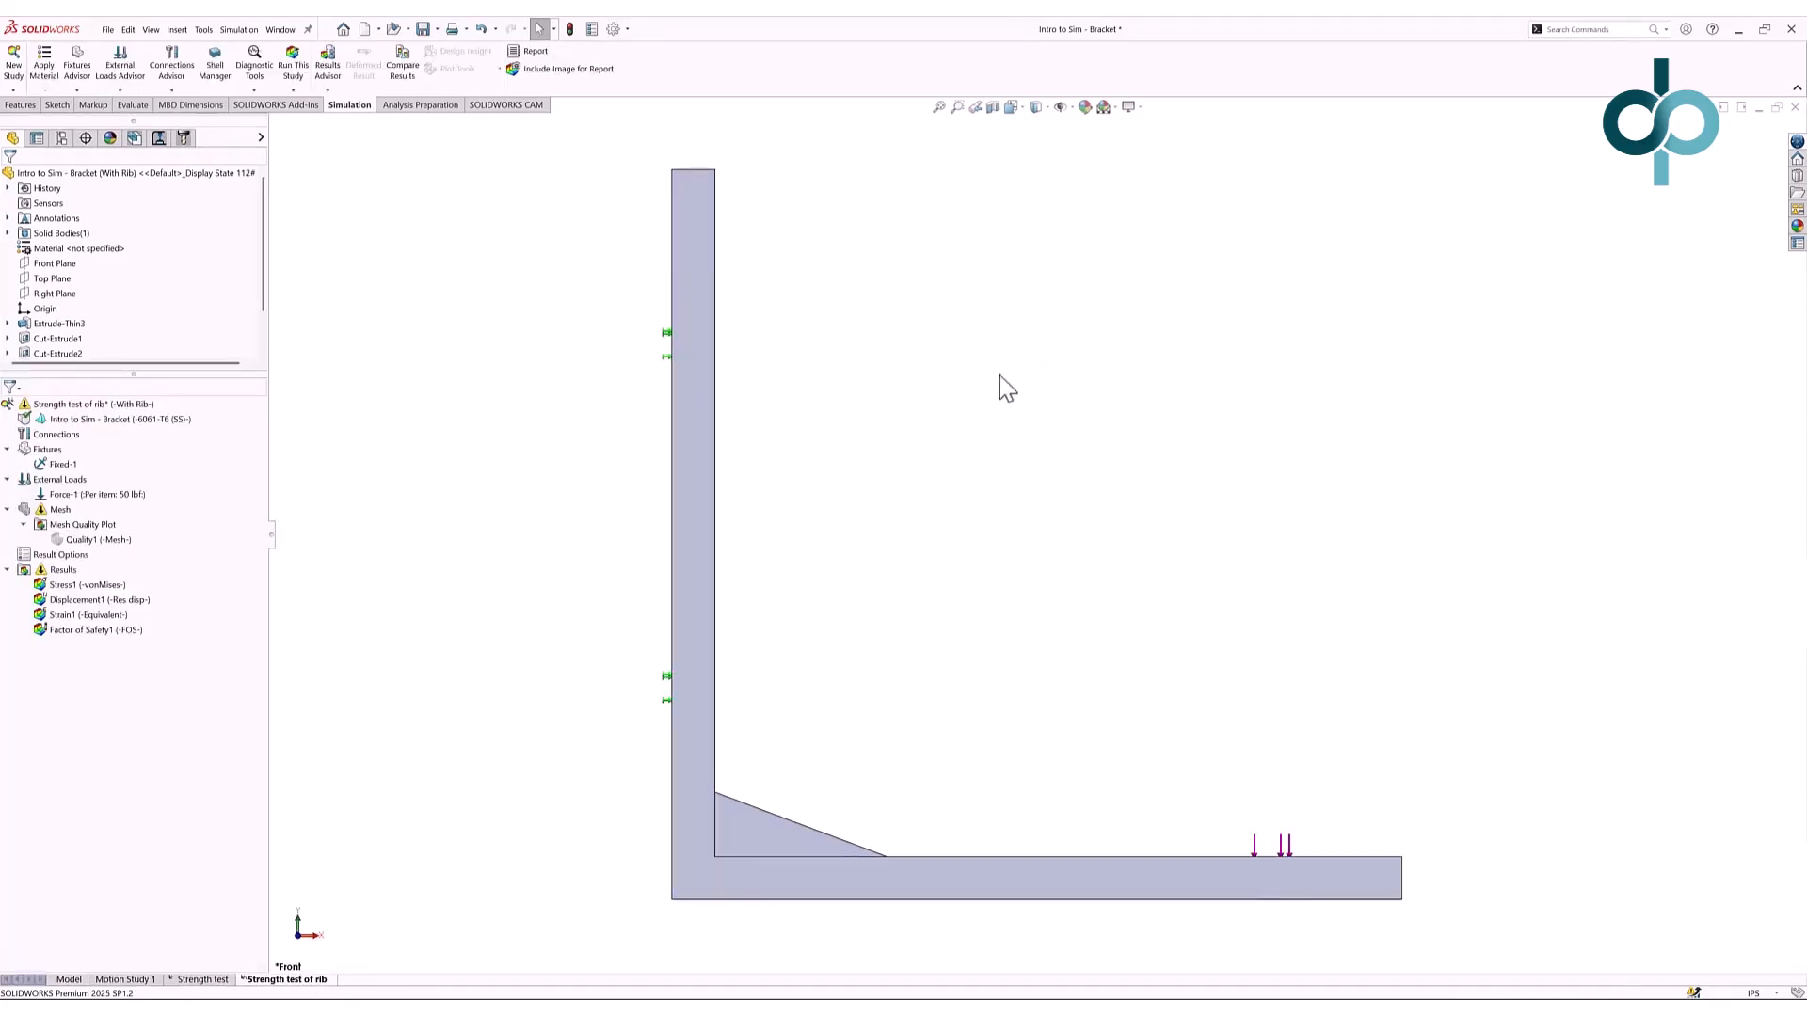
- Rerun the study with the longer rib, review its 0.083 displacement peak, then hide the plot
click(293, 68)
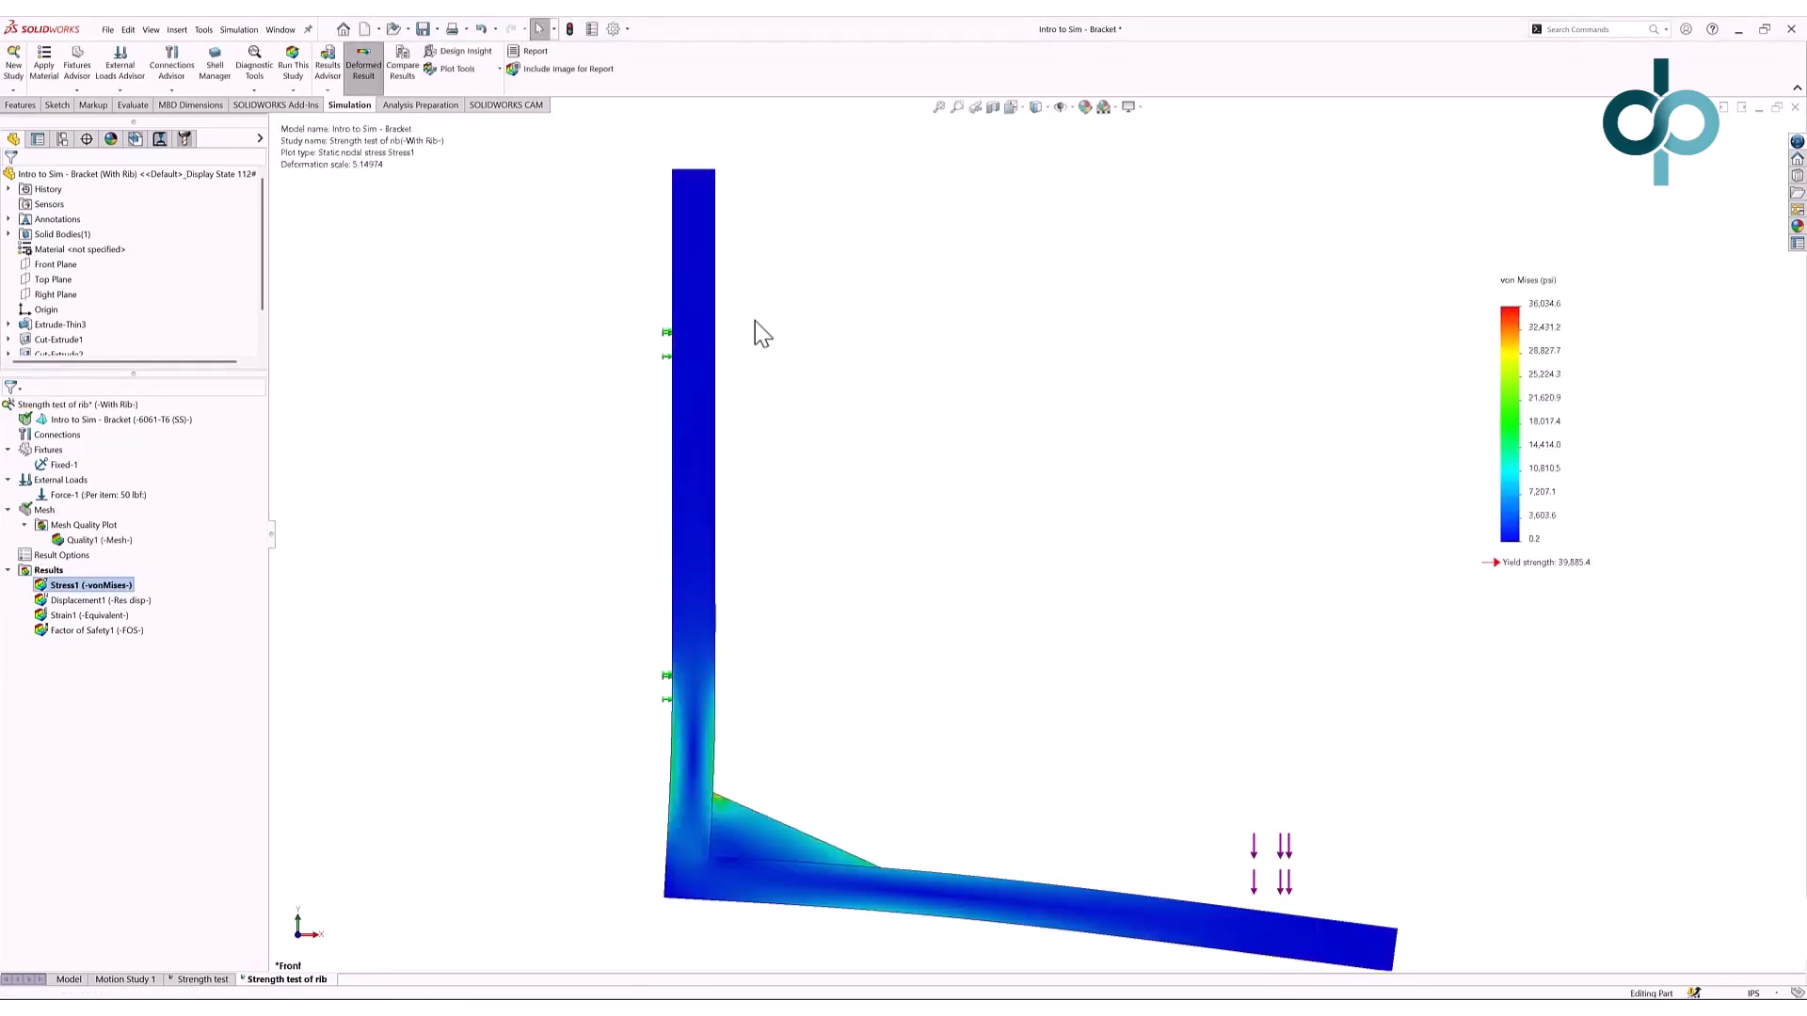
click(117, 603)
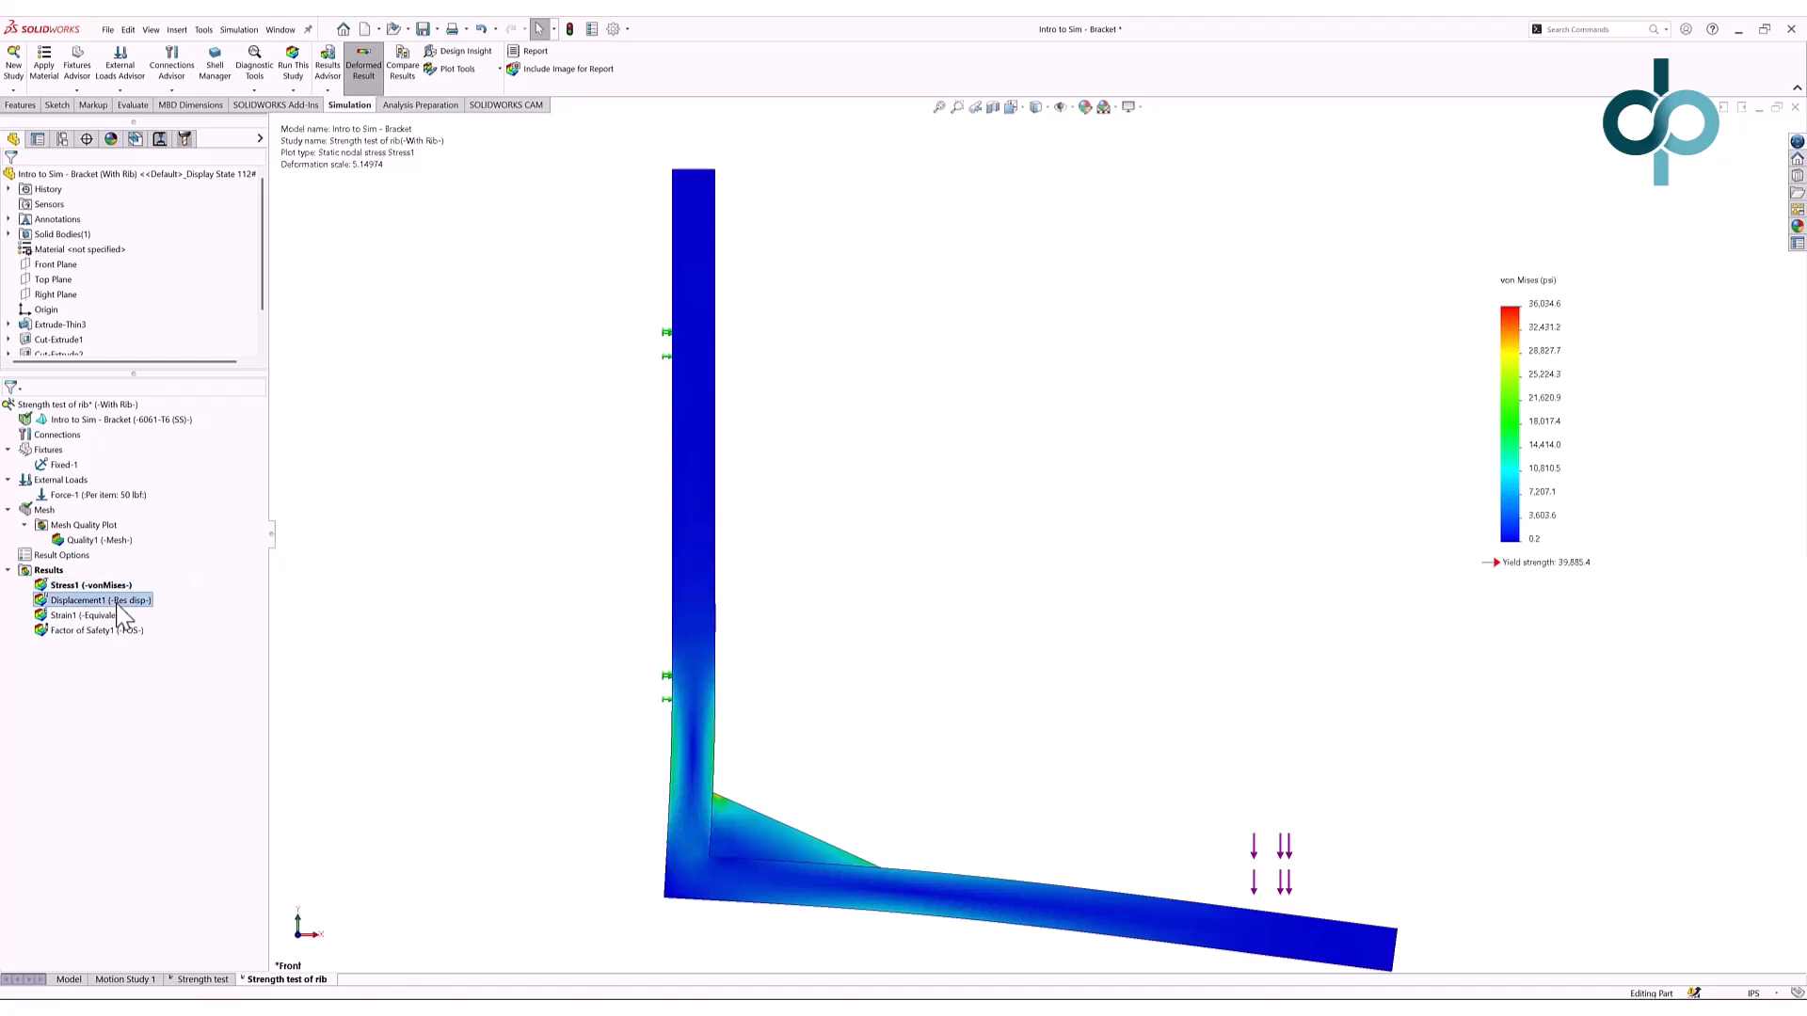
double_click(117, 603)
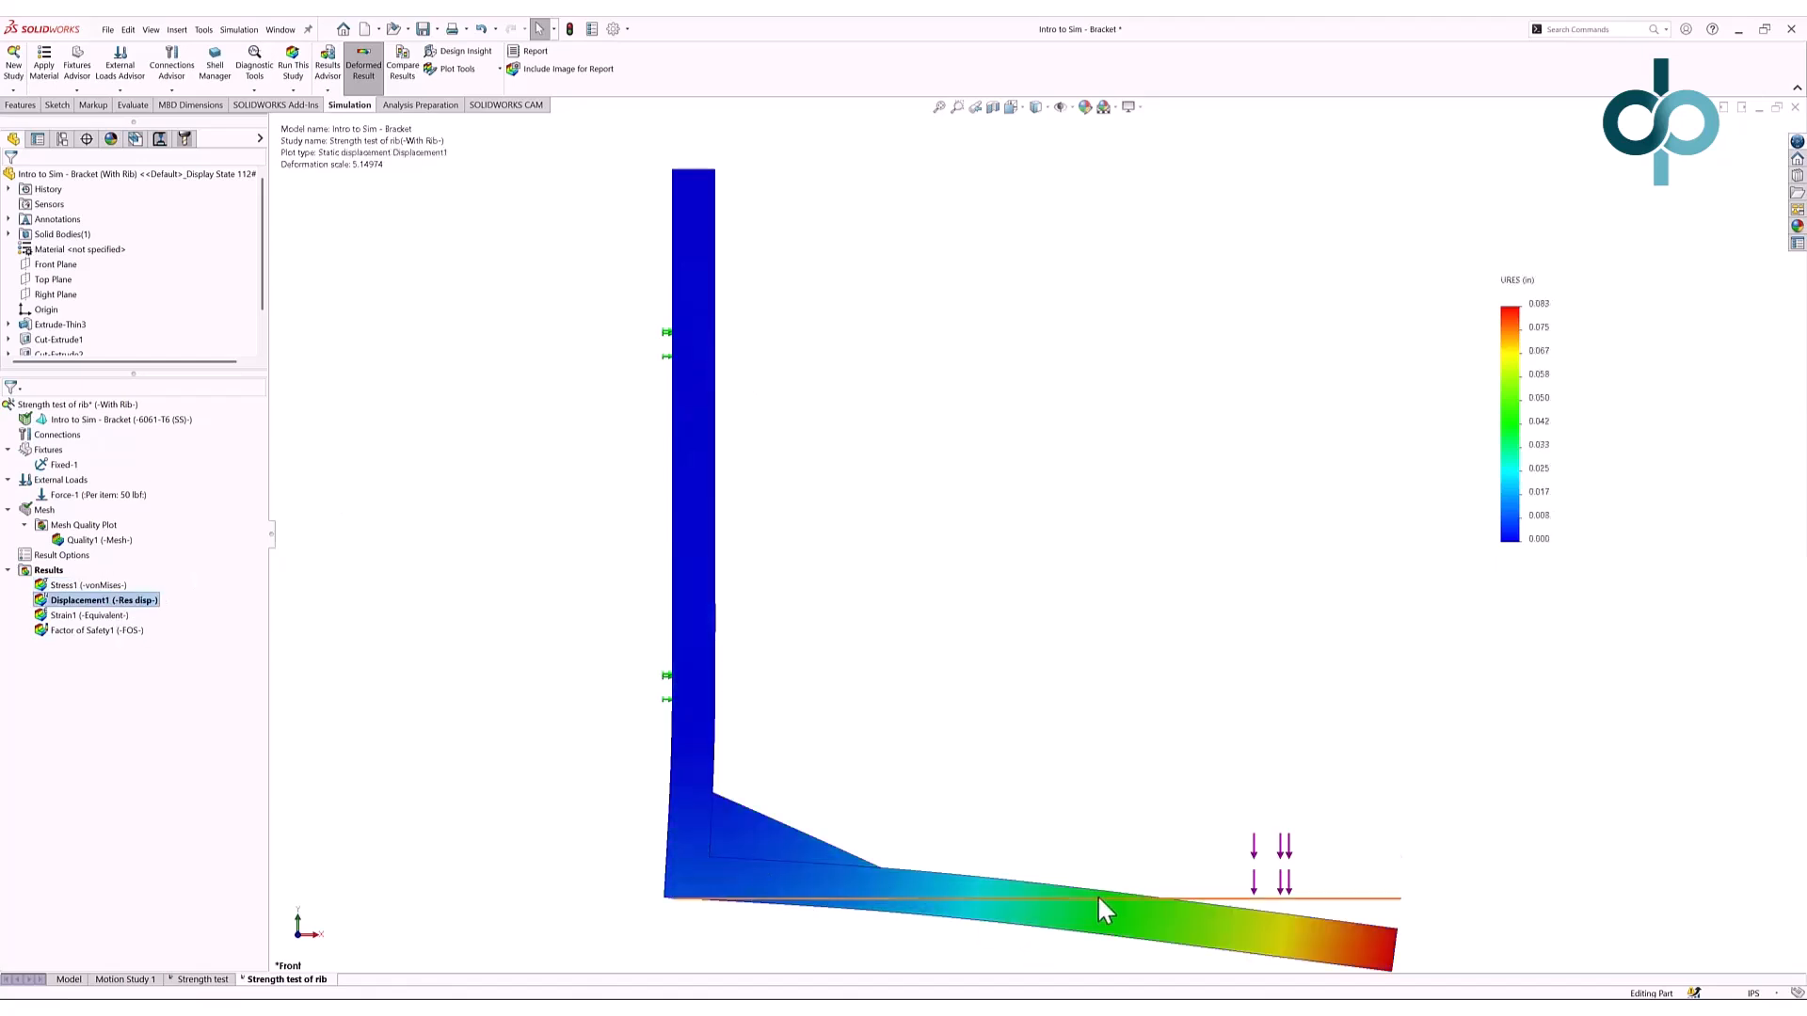
scroll(1098, 898, up, 1)
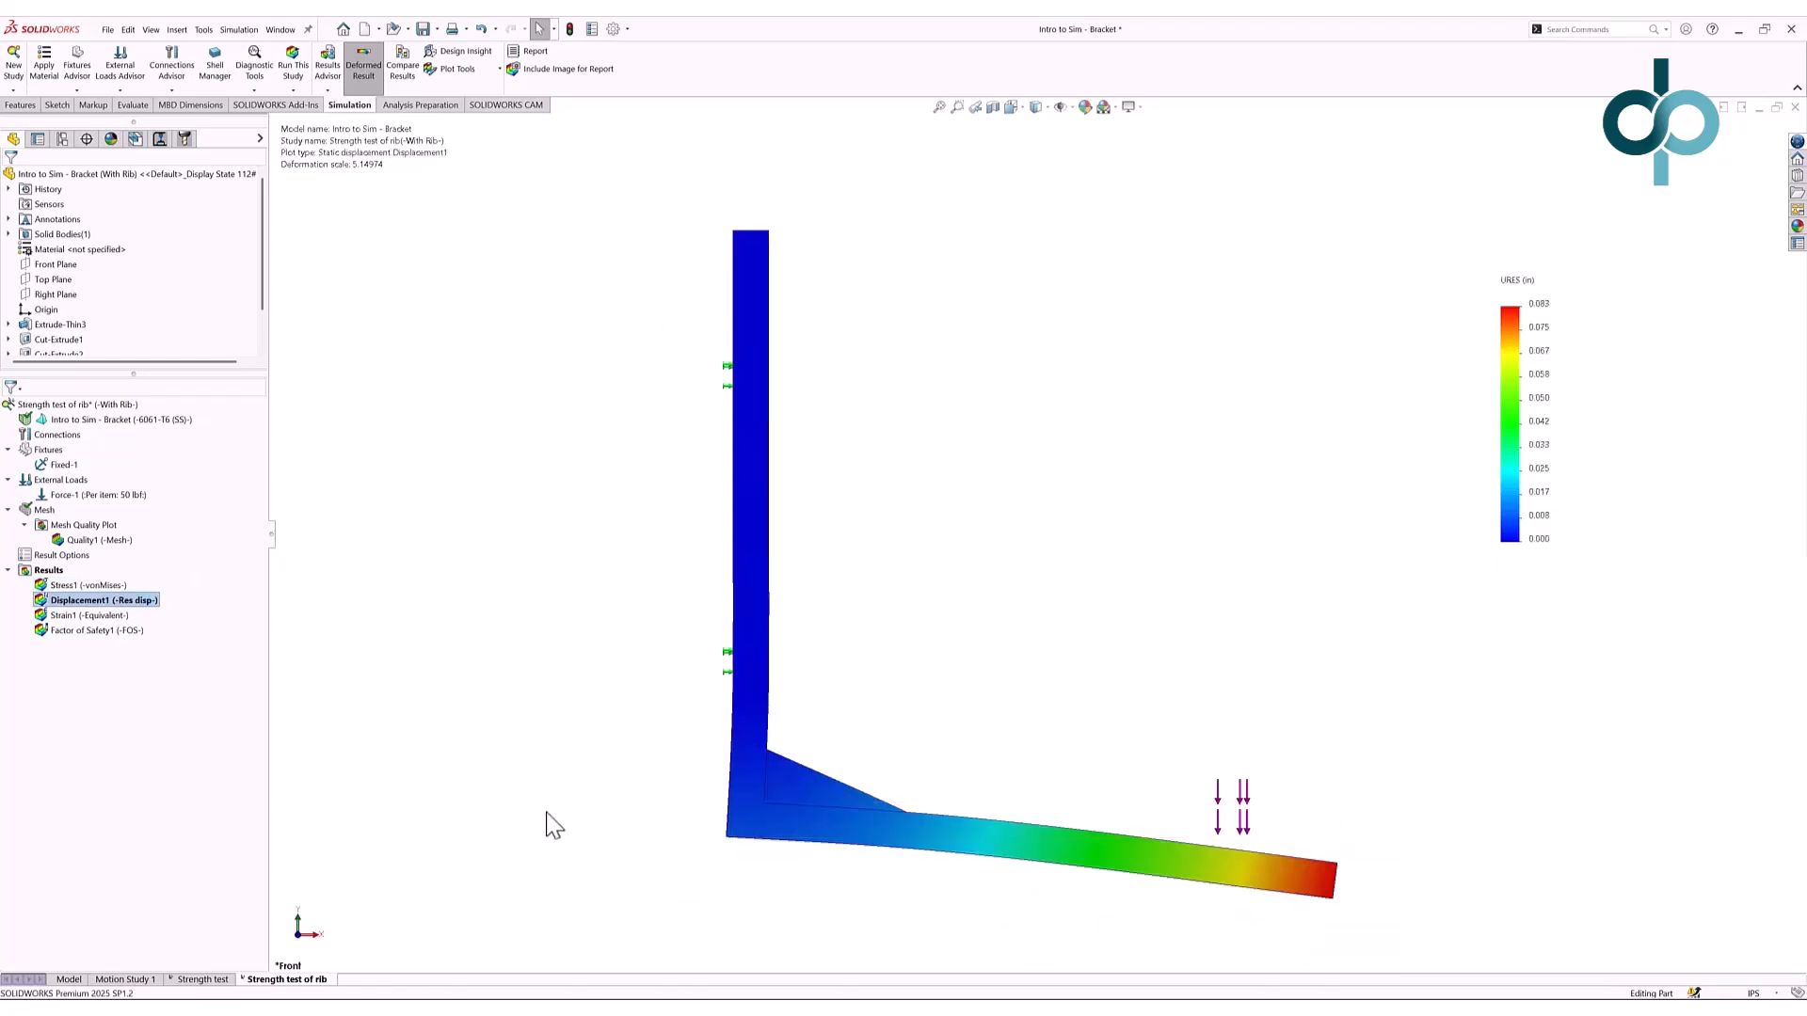
middle_drag(1259, 483, 1163, 508)
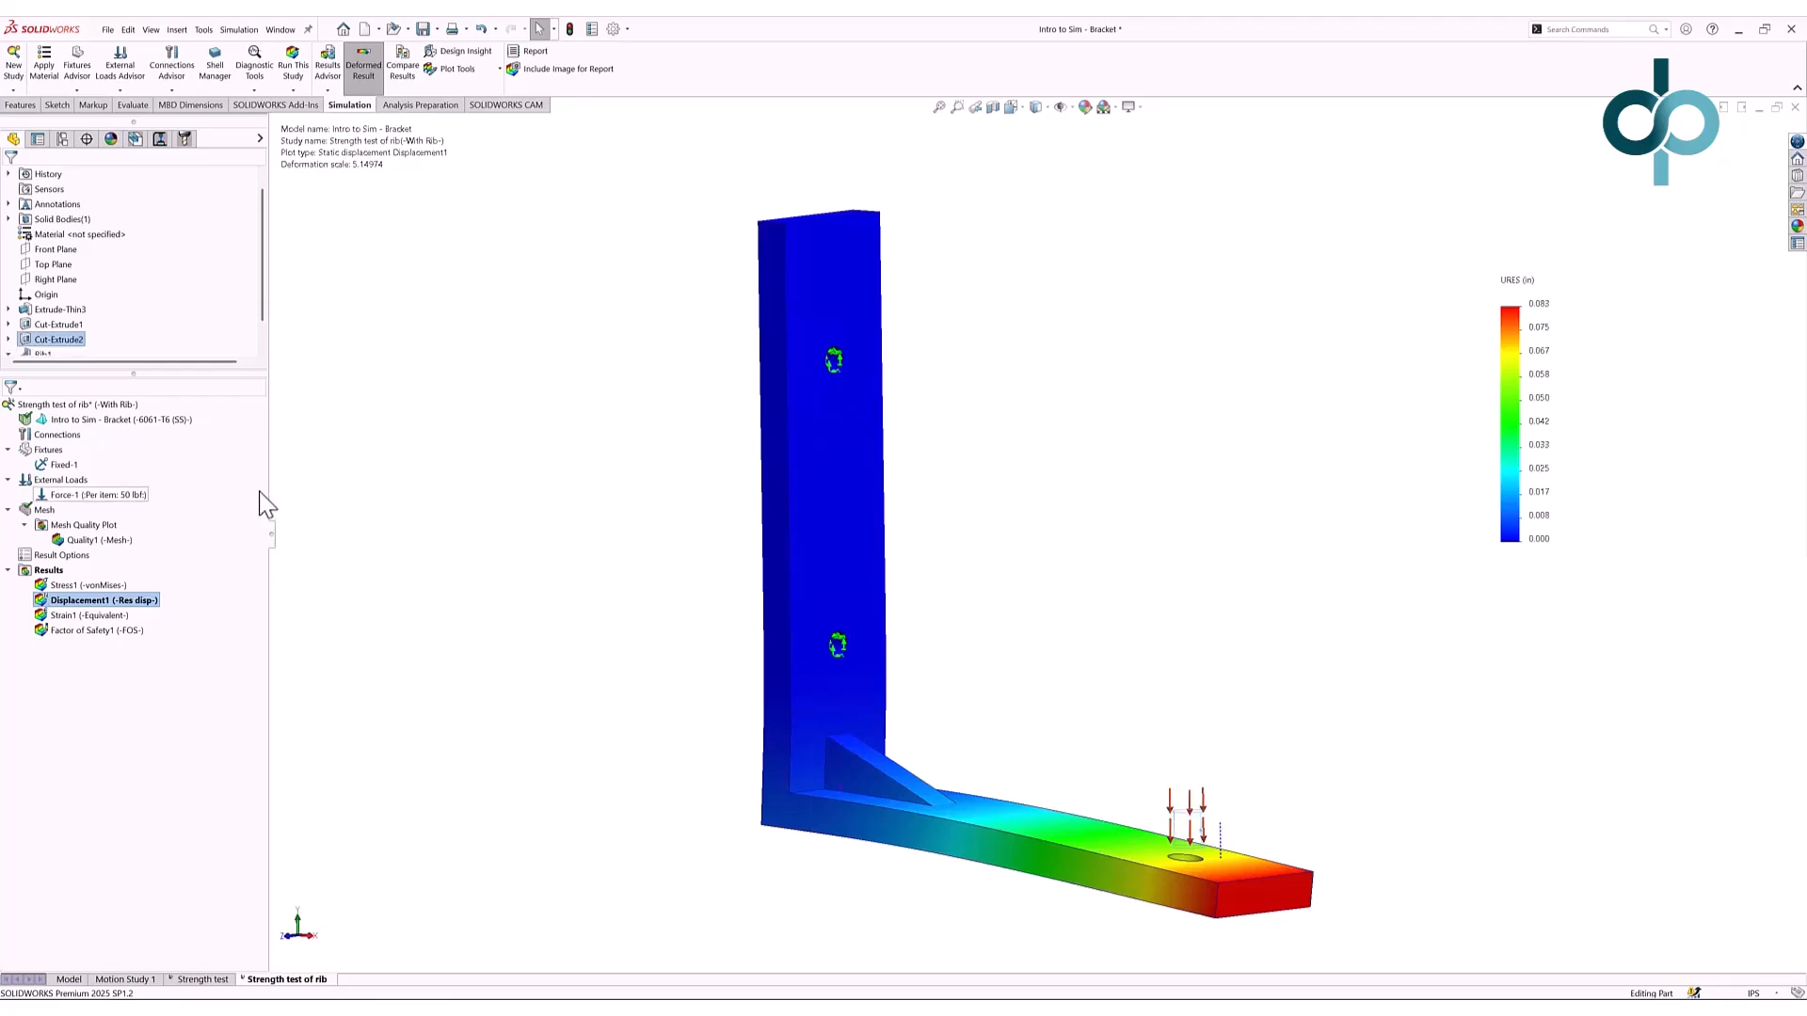
right_click(156, 602)
click(181, 611)
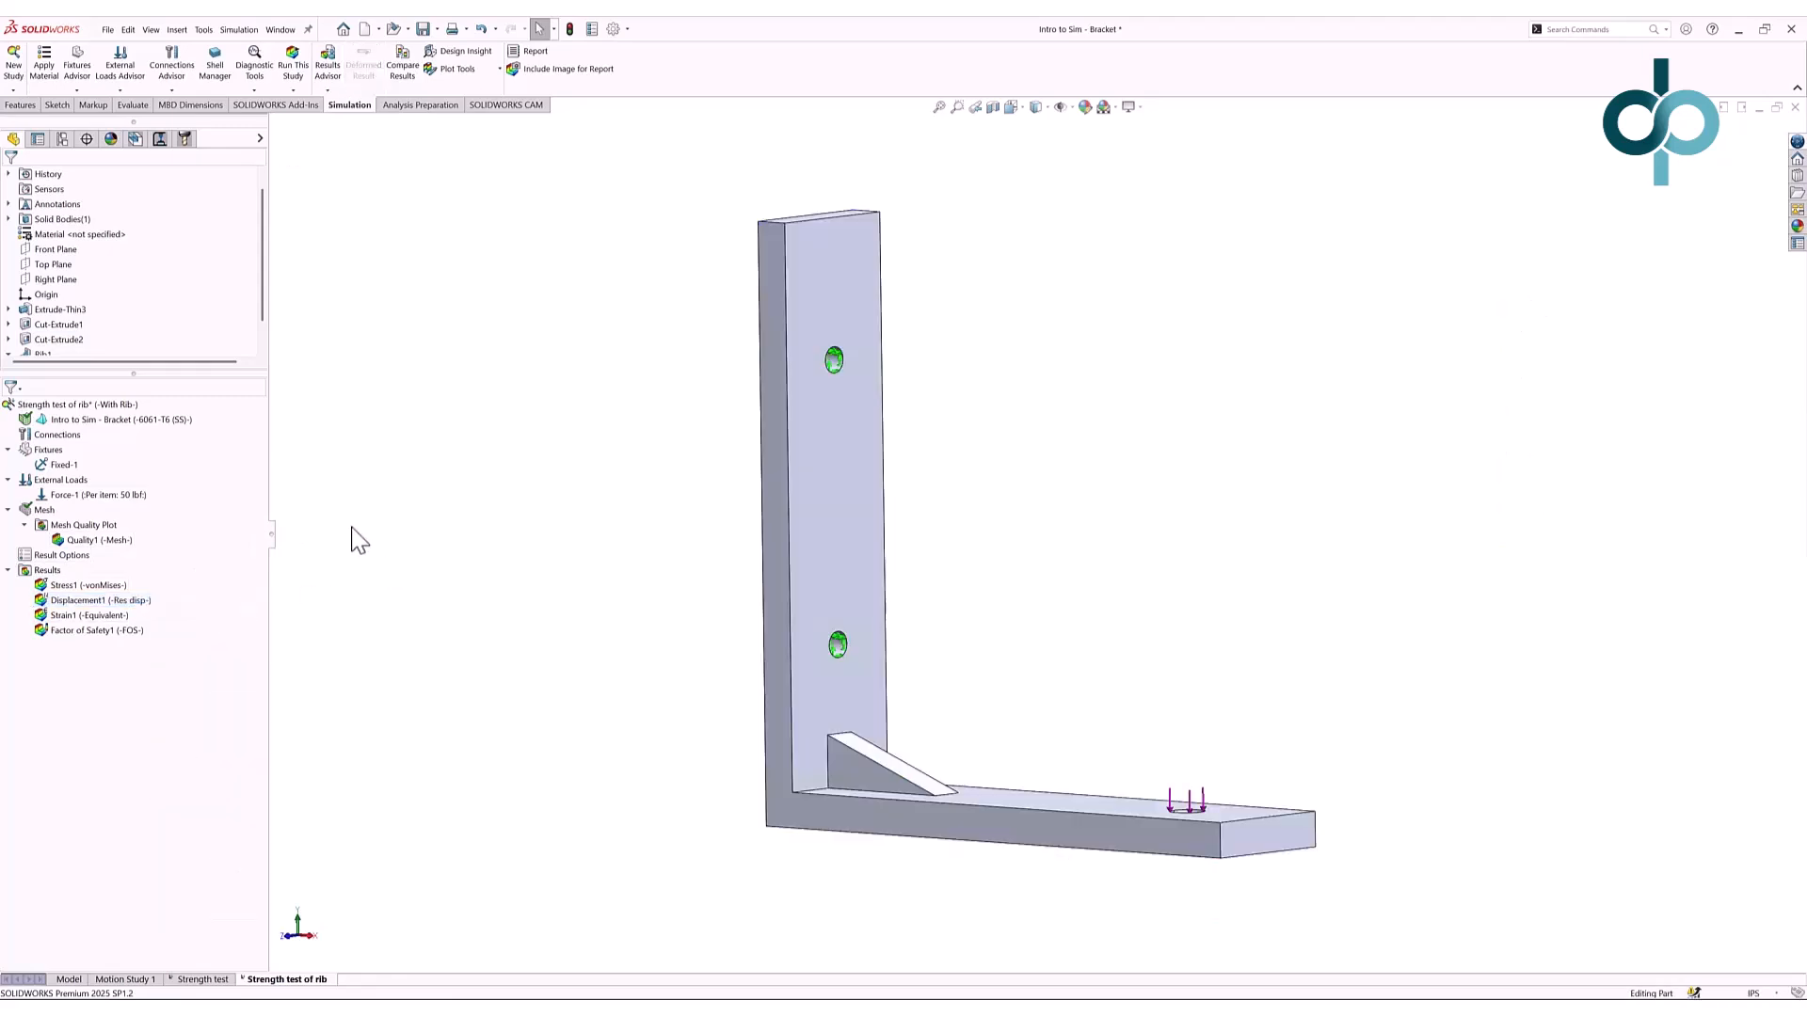